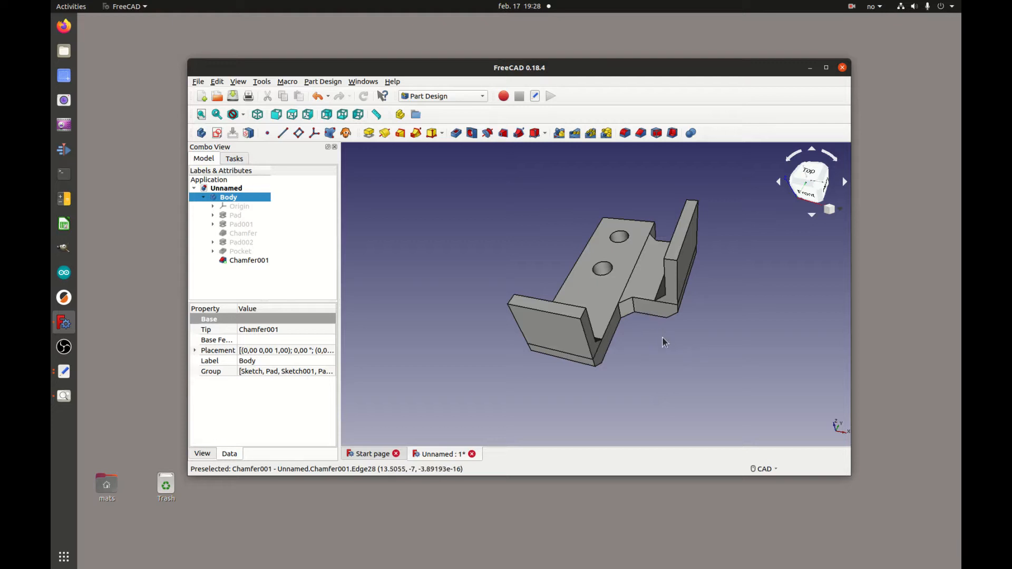
# Export the bracket as a STEP with colors file, tutorial_6, into Downloads/solFEM_v3/work_directory.
pyautogui.moveTo(644, 329)
pyautogui.mouseDown(button='middle')
pyautogui.moveTo(734, 267)
pyautogui.moveTo(720, 208)
pyautogui.moveTo(669, 341)
pyautogui.moveTo(532, 280)
pyautogui.moveTo(743, 302)
pyautogui.moveTo(649, 362)
pyautogui.moveTo(653, 337)
pyautogui.mouseUp(button='middle')
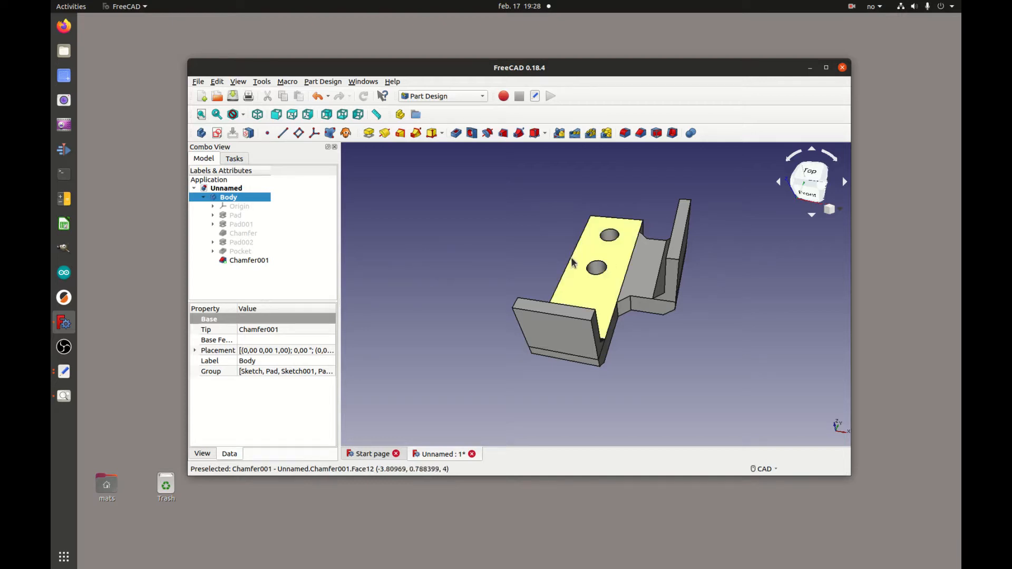
pyautogui.moveTo(657, 350); pyautogui.dragTo(627, 377, button='middle')
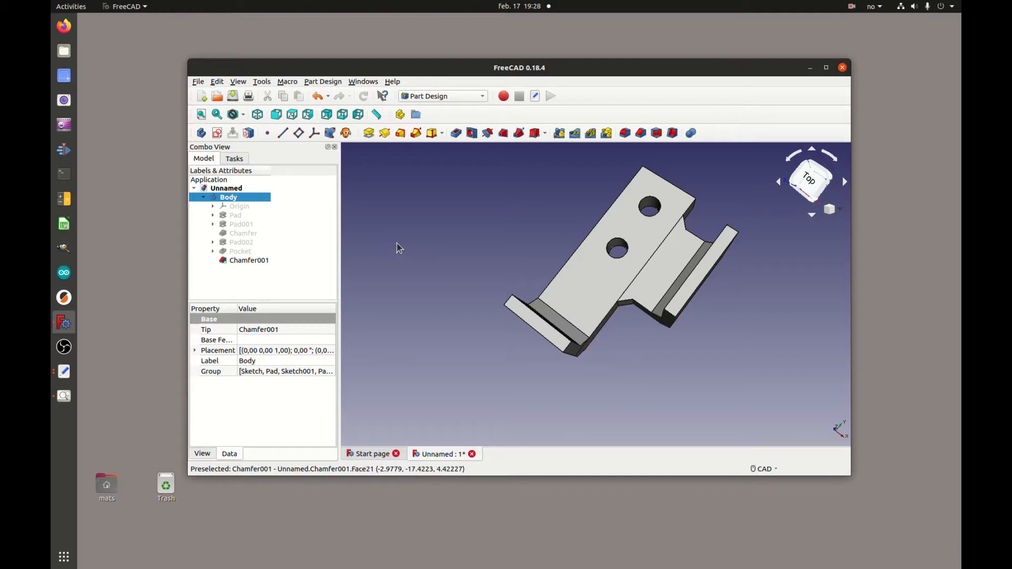
pyautogui.click(198, 82)
pyautogui.click(234, 204)
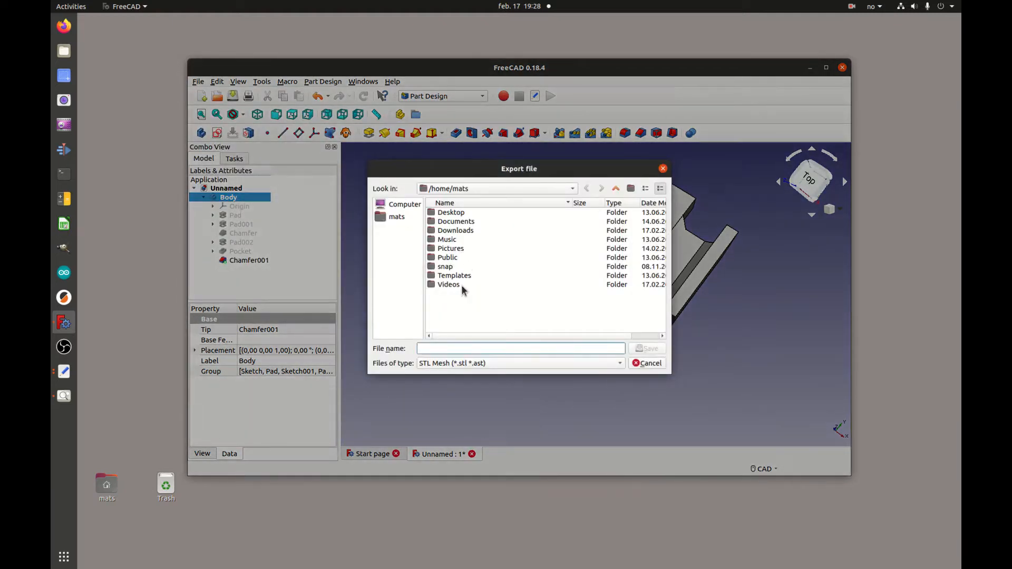
pyautogui.doubleClick(464, 232)
pyautogui.doubleClick(463, 212)
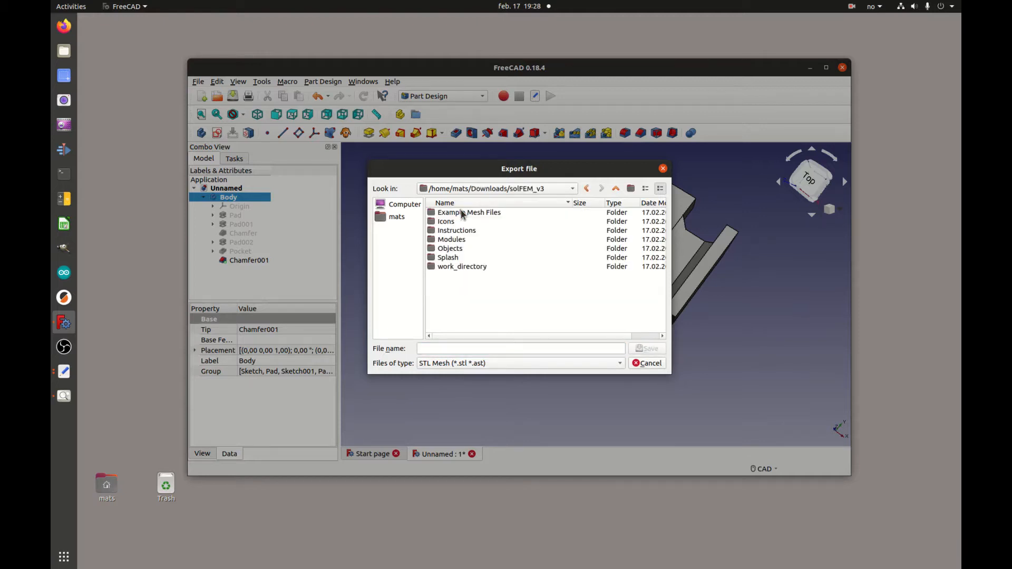
pyautogui.doubleClick(463, 266)
pyautogui.click(485, 364)
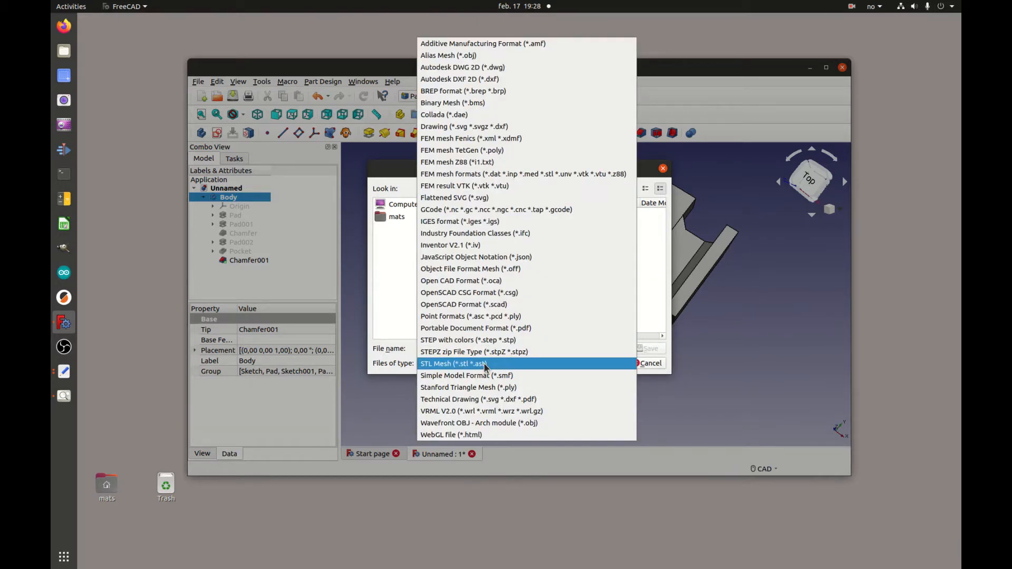
pyautogui.click(481, 340)
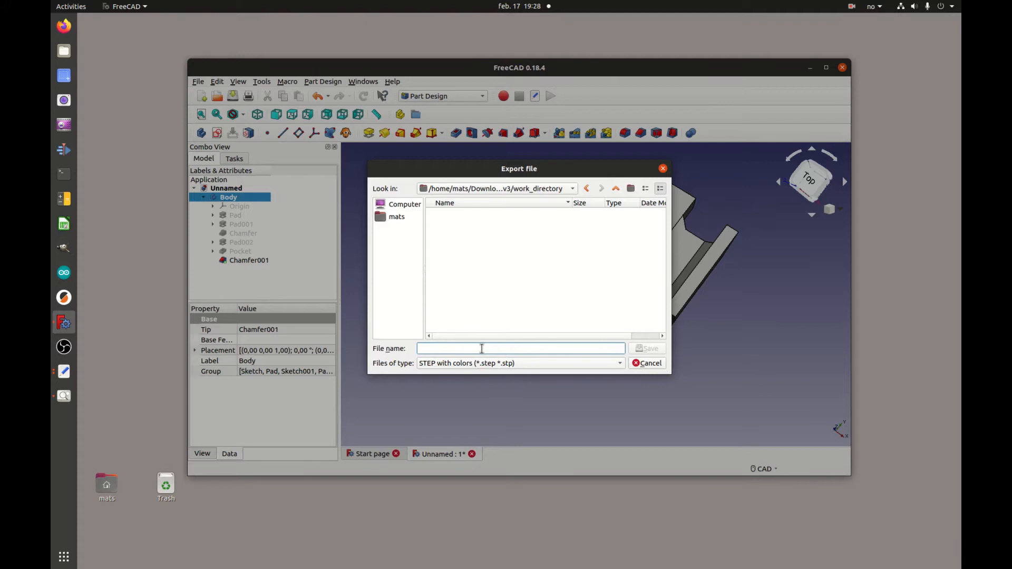
pyautogui.write('tutorial_6')
pyautogui.click(656, 350)
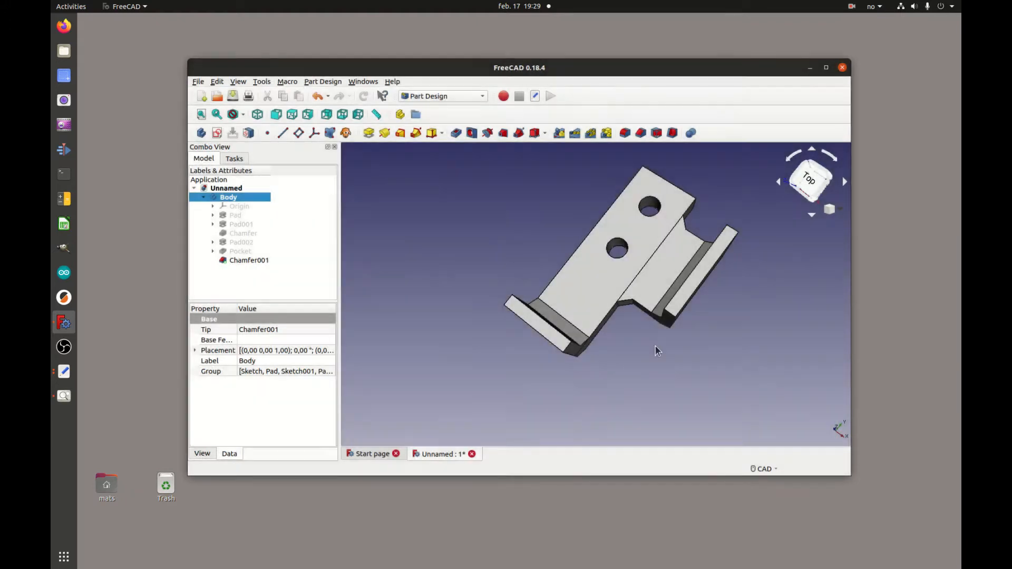
# Minimize FreeCAD and launch Gmsh from a new Terminal with the gmsh command.
pyautogui.click(809, 67)
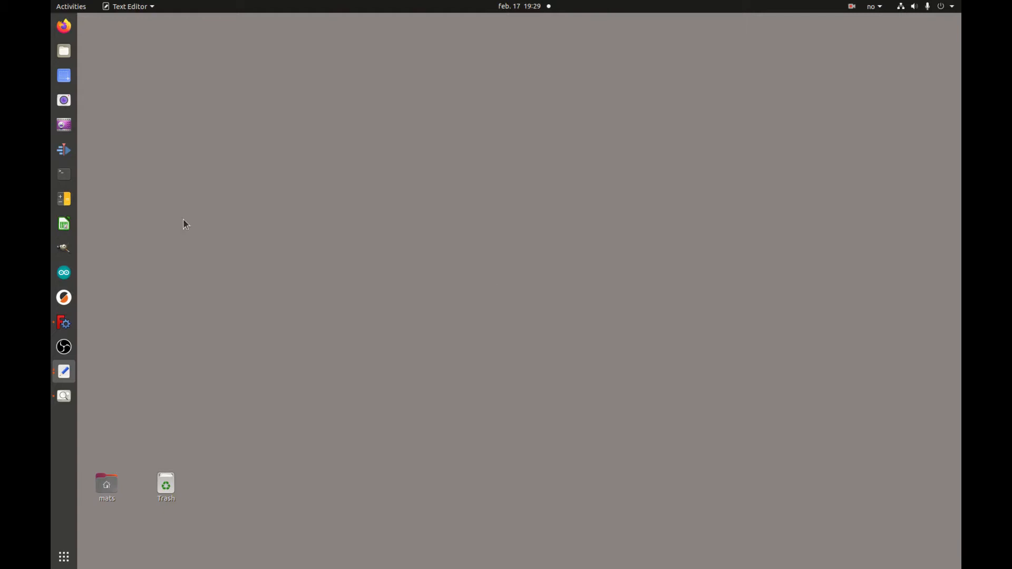
pyautogui.click(67, 177)
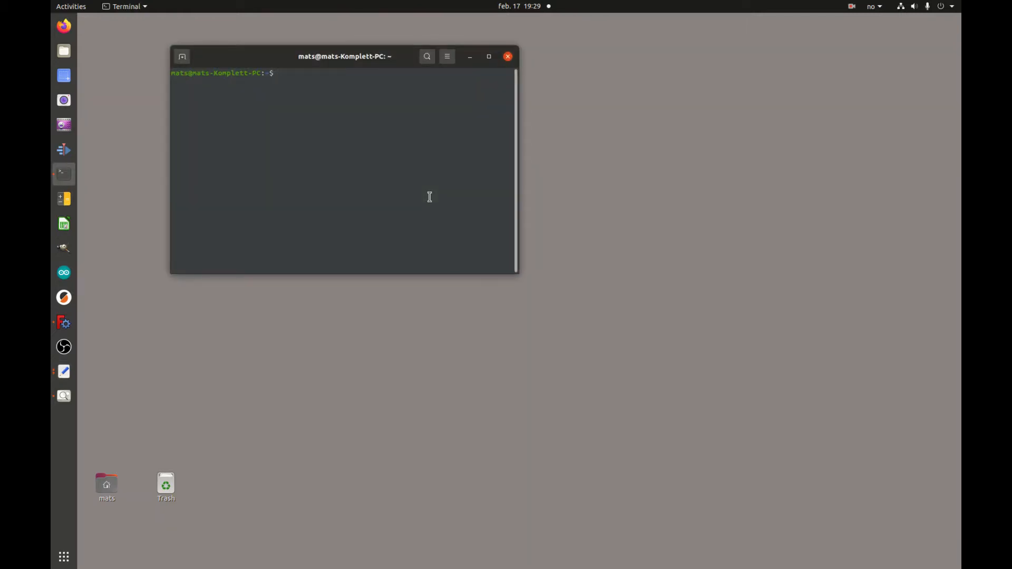
pyautogui.write('gmsh')
pyautogui.press('Return')
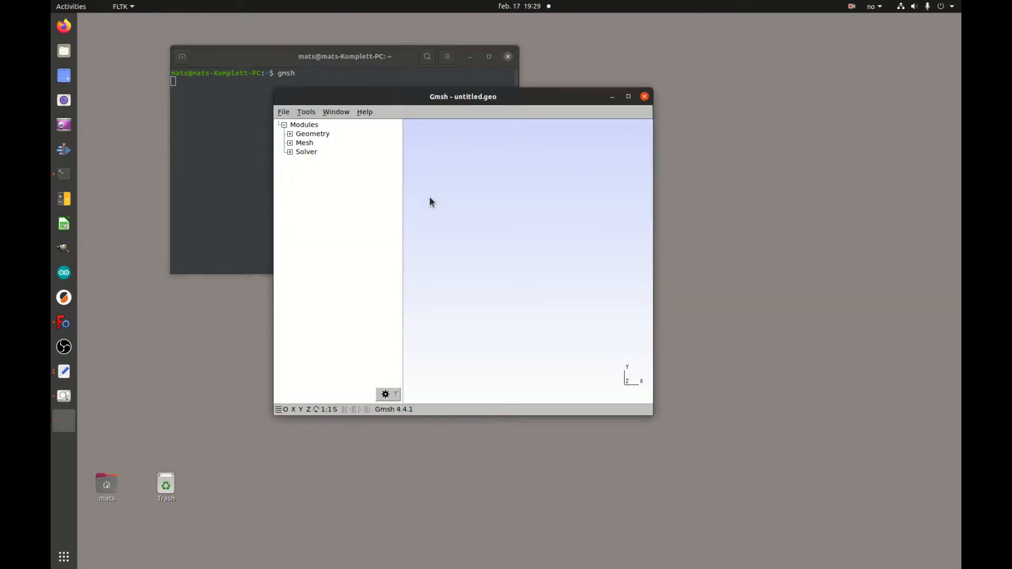
# Open tutorial_6.step from Downloads/solFEM_v3/work_directory in Gmsh.
pyautogui.click(283, 113)
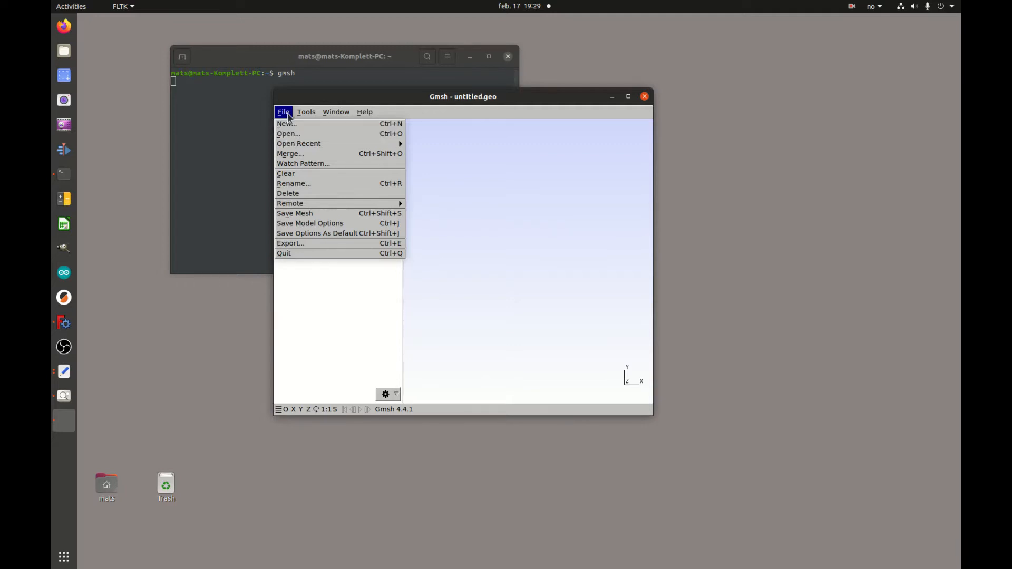
pyautogui.click(289, 135)
pyautogui.doubleClick(429, 185)
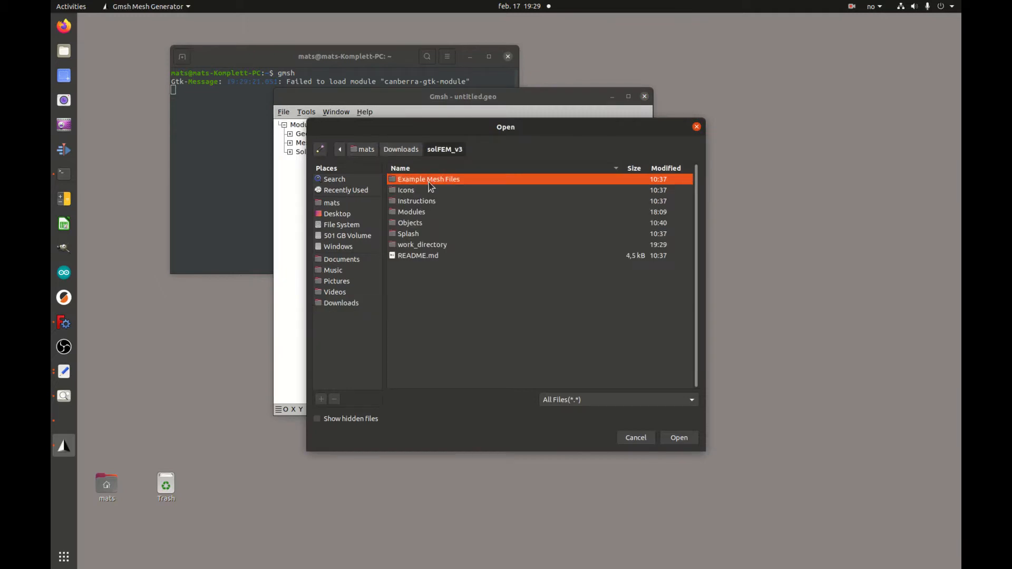
pyautogui.doubleClick(429, 245)
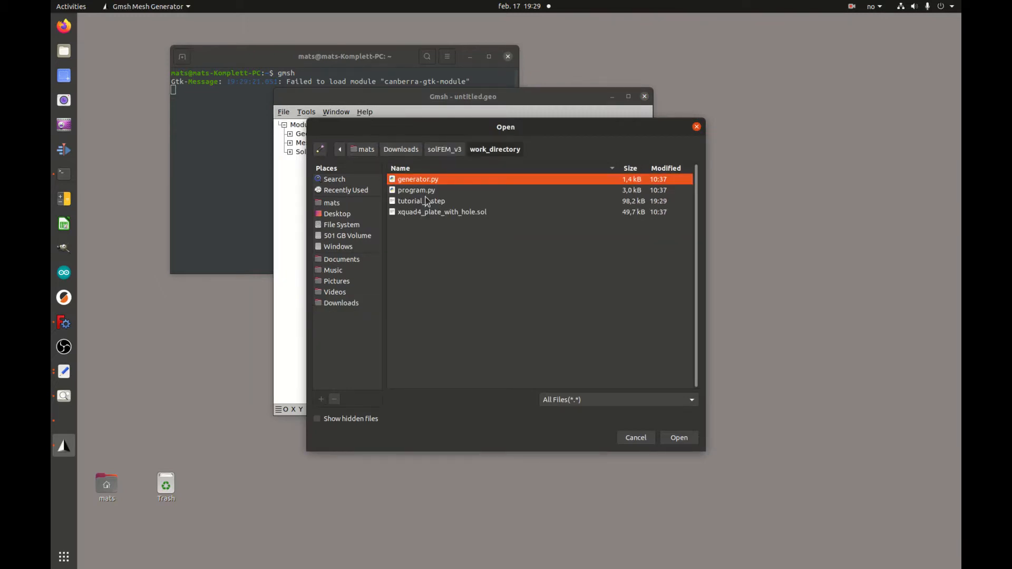
pyautogui.click(425, 202)
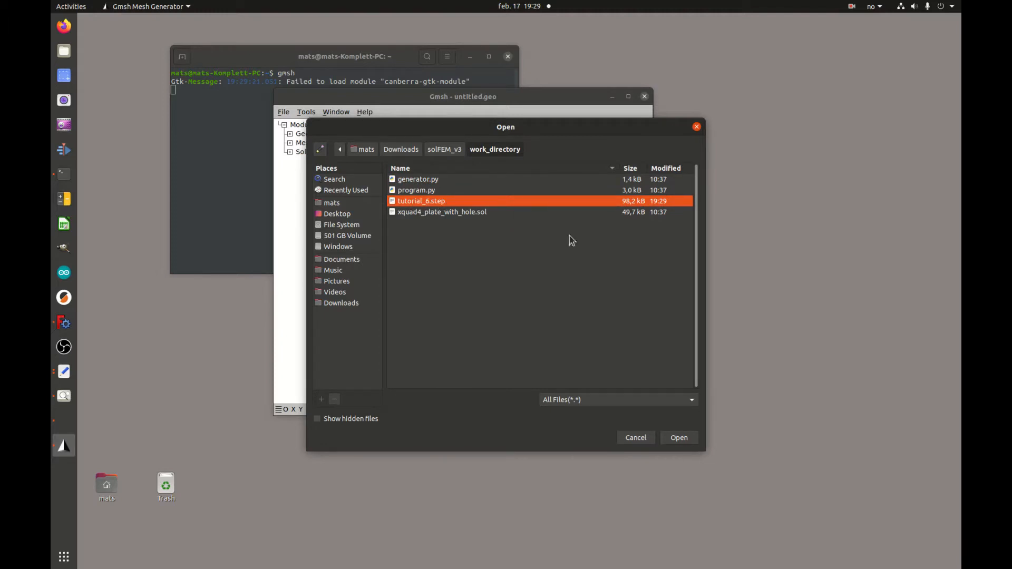
pyautogui.click(686, 438)
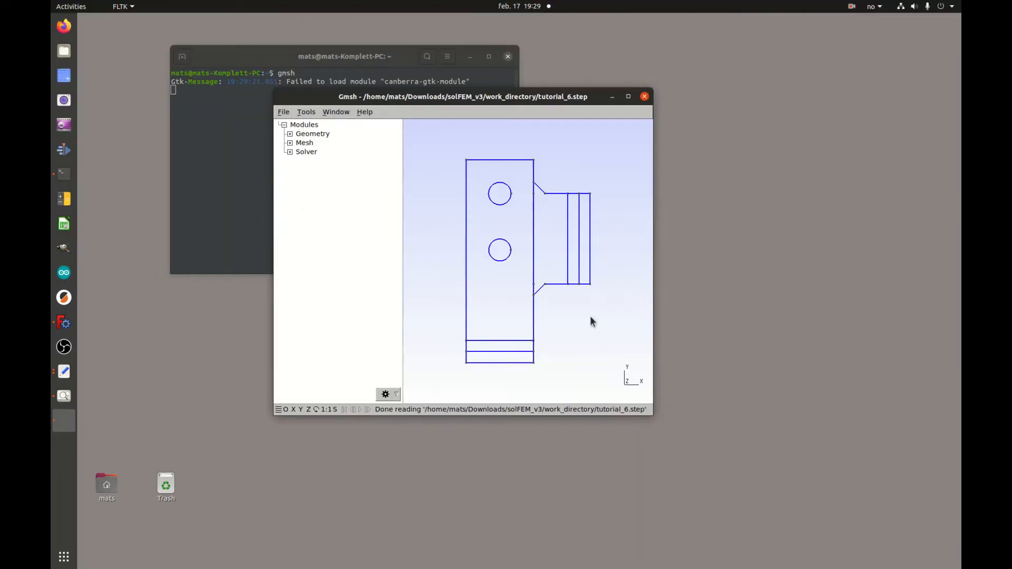
pyautogui.moveTo(579, 329); pyautogui.dragTo(612, 220)
pyautogui.moveTo(593, 242)
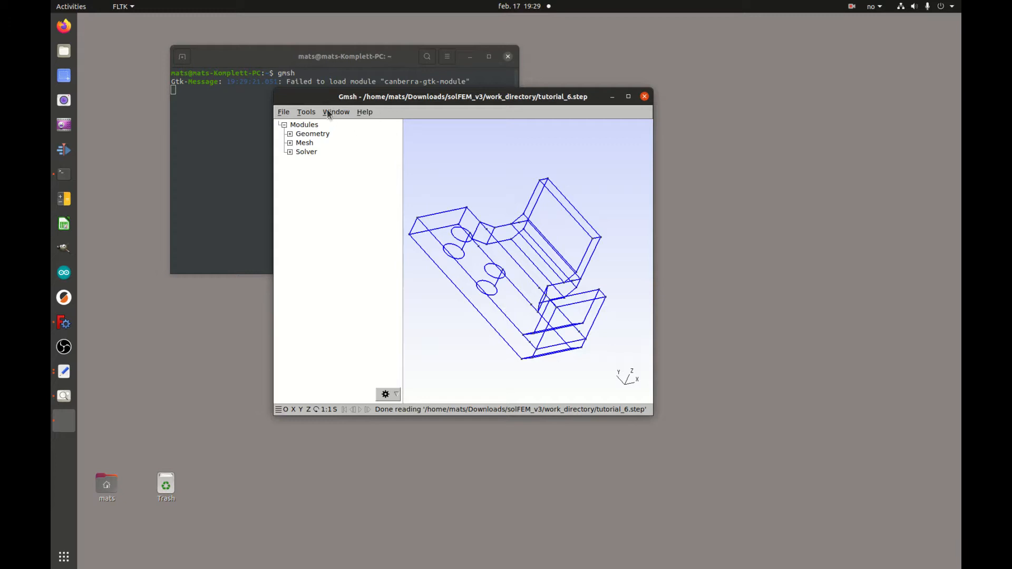
pyautogui.click(309, 112)
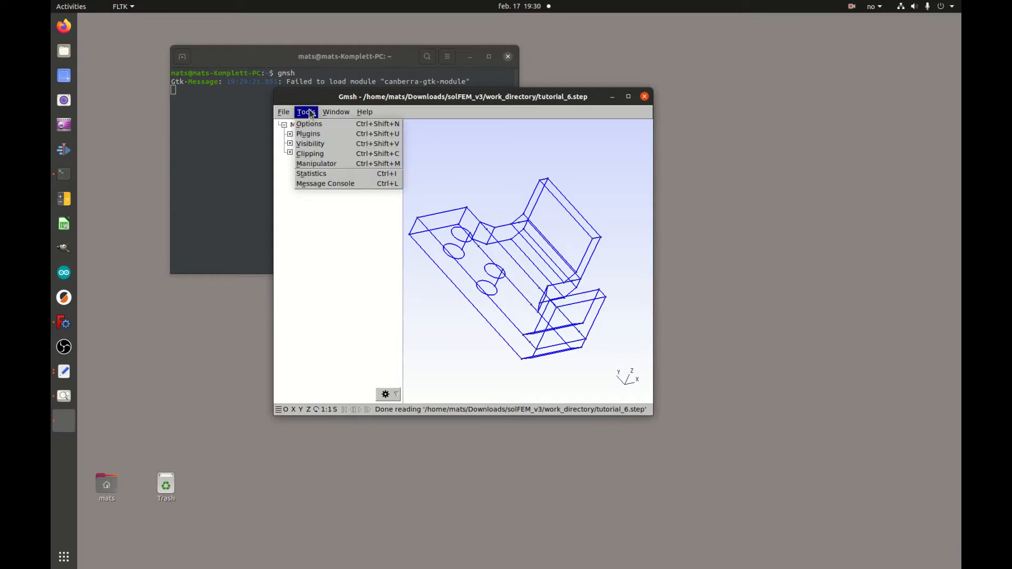
# In the Mesh General options, set minimum element size 1 and maximum element size 2.
pyautogui.click(315, 125)
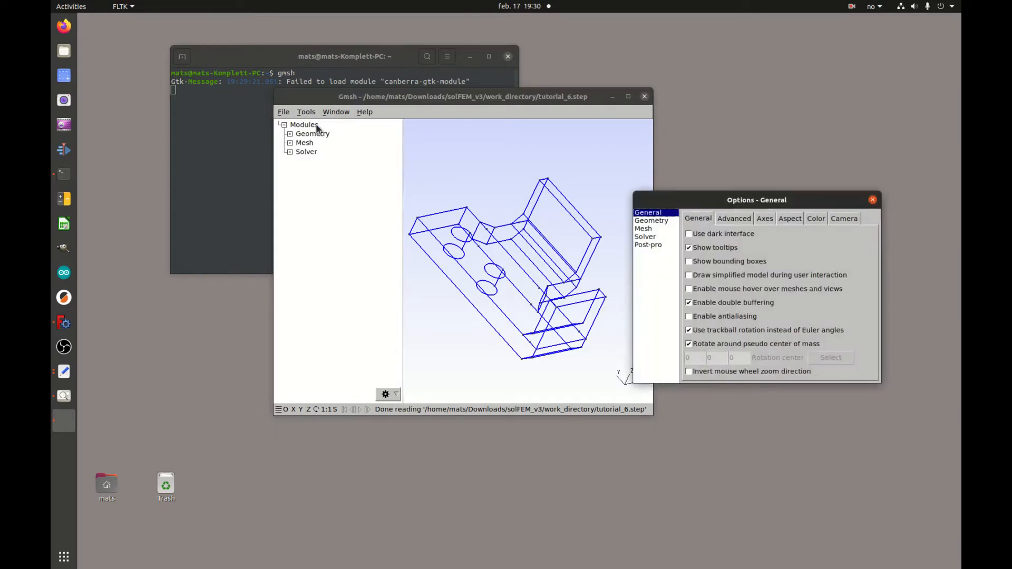
pyautogui.click(644, 229)
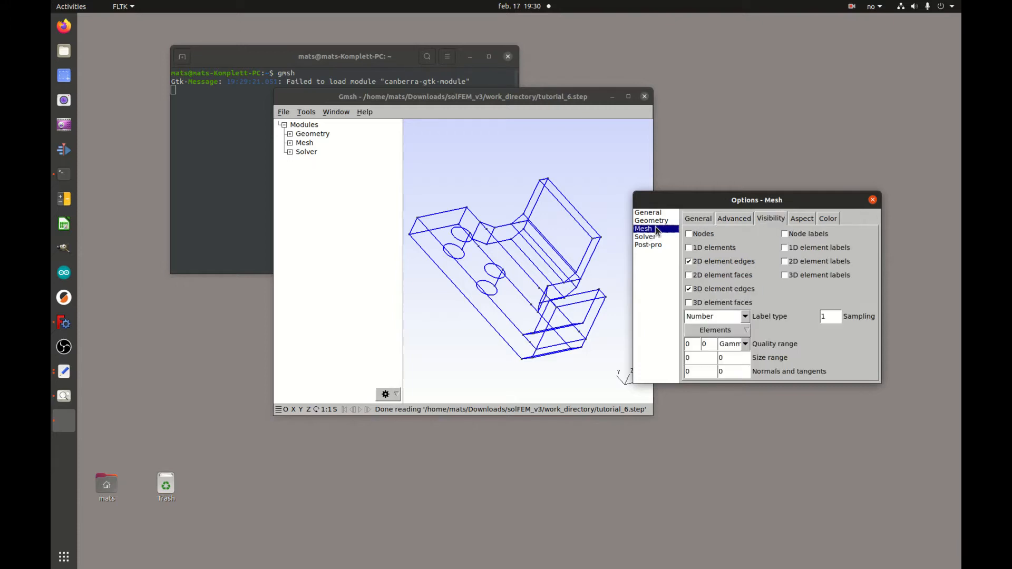
pyautogui.click(699, 219)
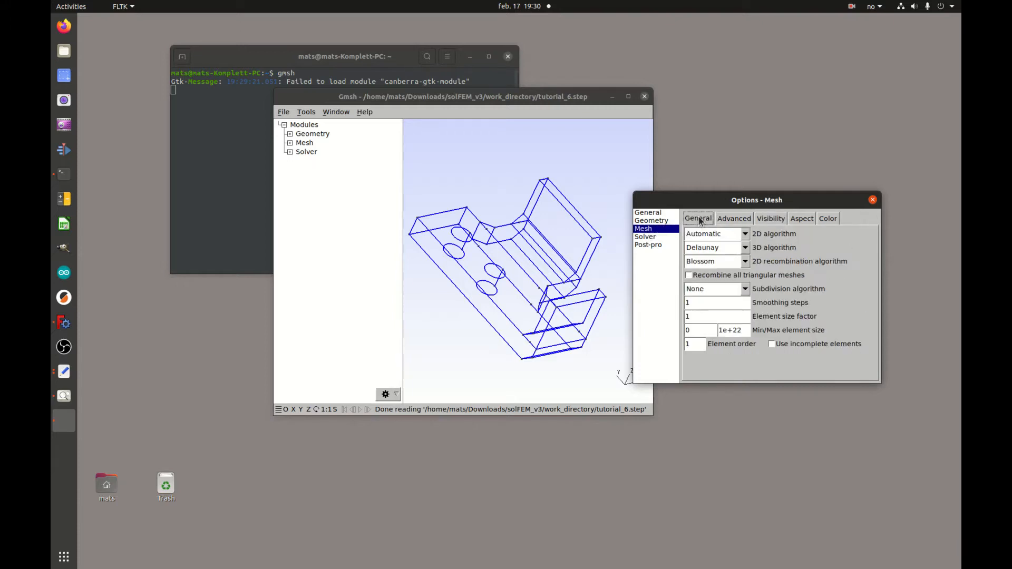
pyautogui.click(700, 329)
pyautogui.doubleClick(697, 330)
pyautogui.write('2')
pyautogui.moveTo(698, 330); pyautogui.dragTo(675, 329)
pyautogui.write('1')
pyautogui.moveTo(745, 331); pyautogui.dragTo(720, 330)
pyautogui.write('2')
# Set the element order to 2 and close the options window.
pyautogui.moveTo(693, 344); pyautogui.dragTo(704, 345)
pyautogui.moveTo(699, 345); pyautogui.dragTo(689, 346)
pyautogui.doubleClick(698, 343)
pyautogui.write('2')
pyautogui.click(873, 200)
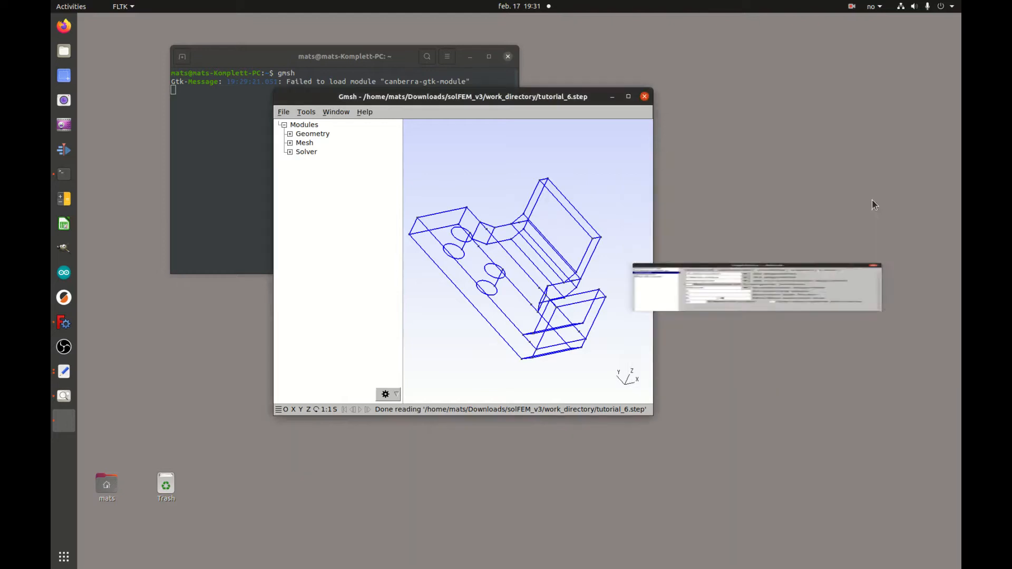
# Generate the 1D edge, 2D surface and 3D volume meshes of the bracket.
pyautogui.click(290, 143)
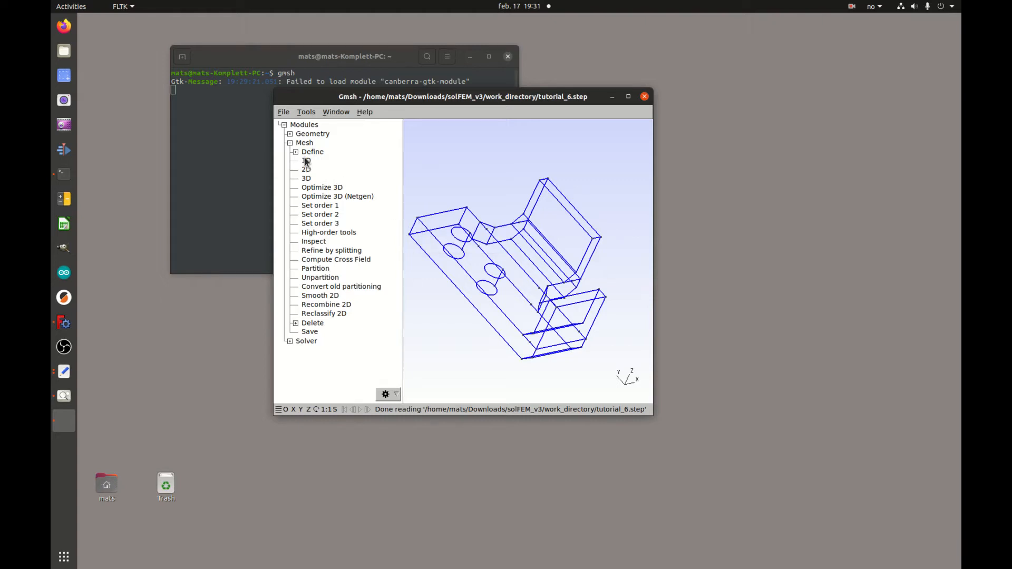
pyautogui.click(307, 160)
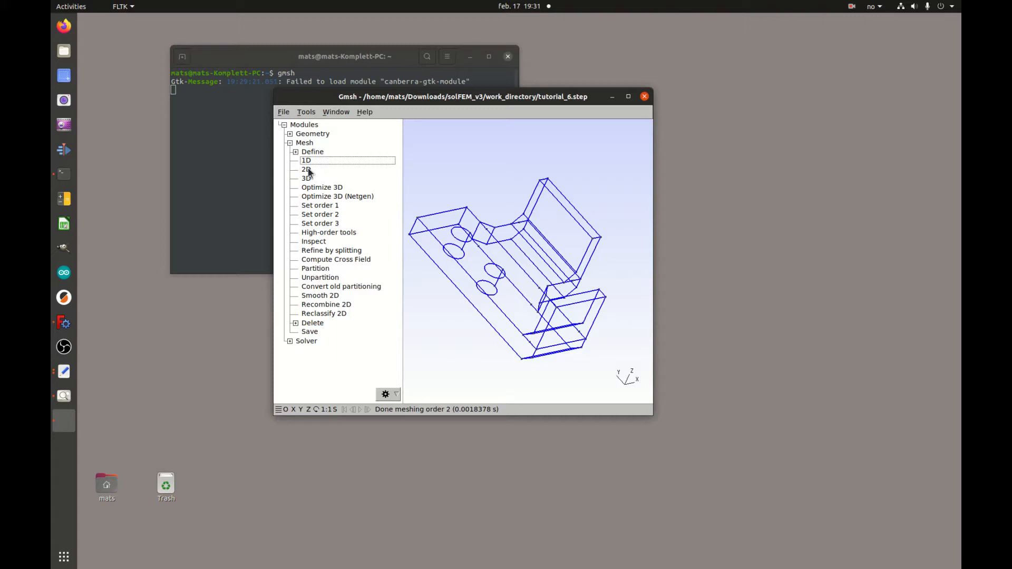
pyautogui.click(307, 169)
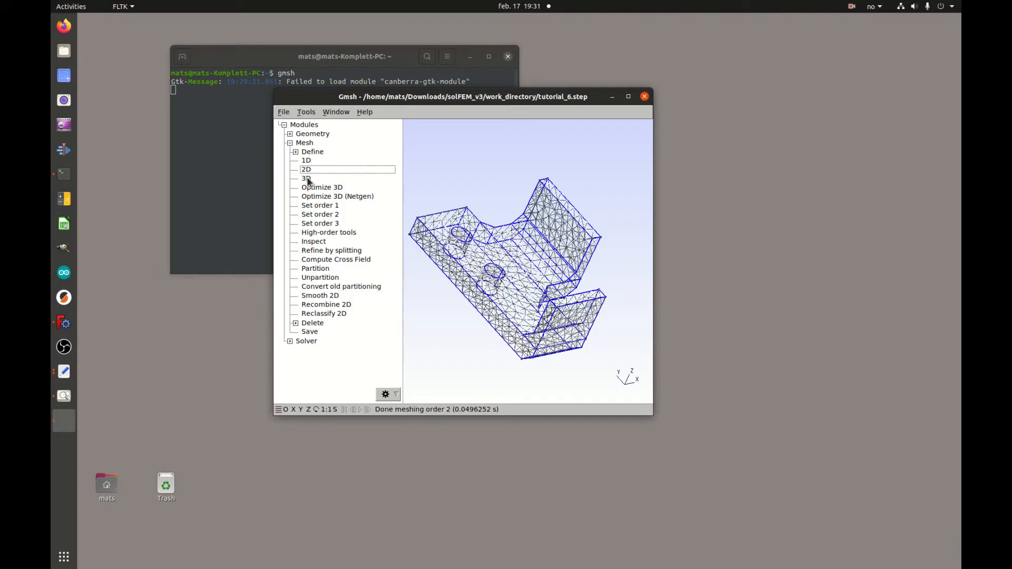
pyautogui.click(307, 178)
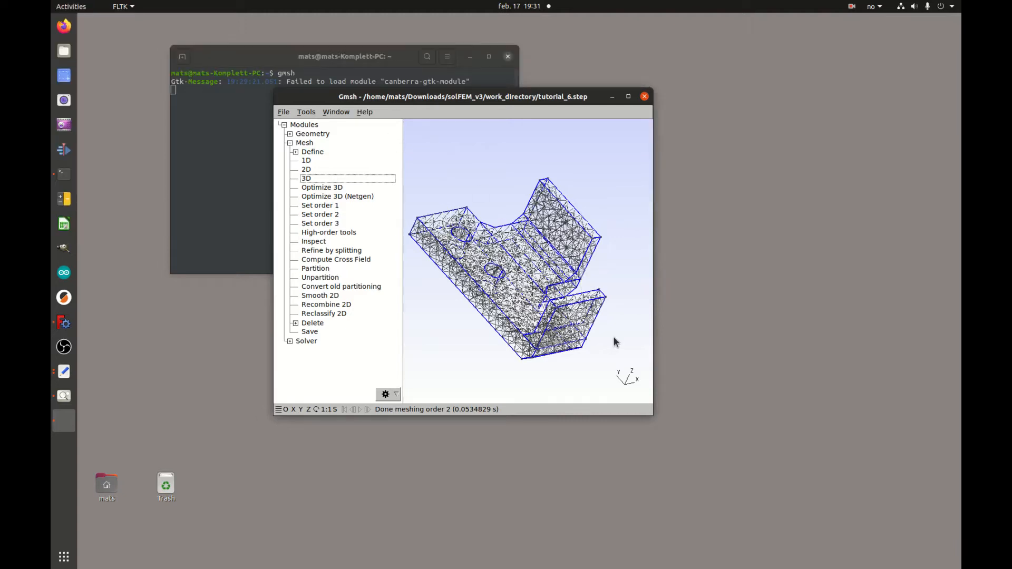
pyautogui.click(285, 112)
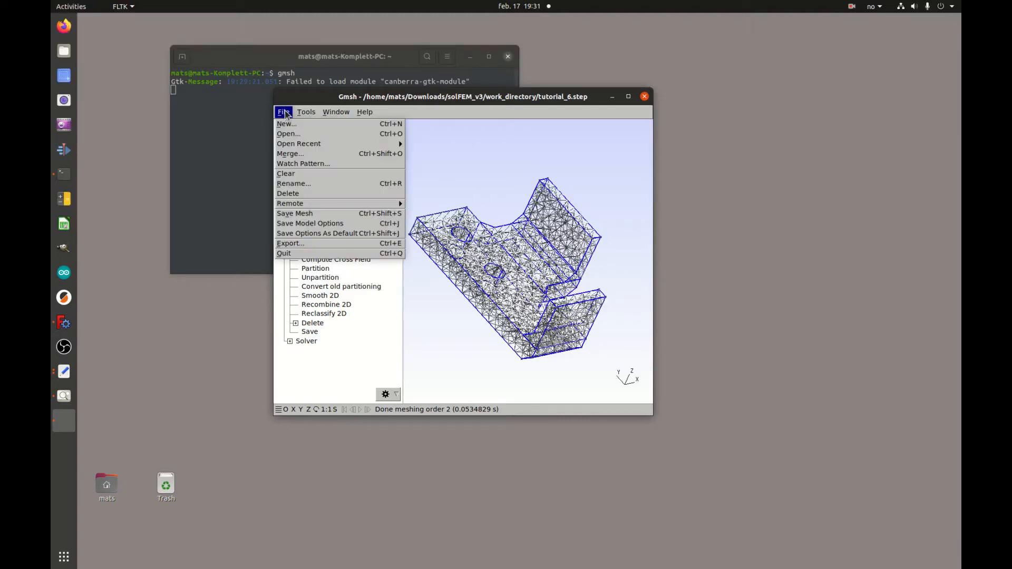
# Save the mesh as tutorial_6.bdf in work_directory using the Nastran Bulk Data format.
pyautogui.click(322, 246)
pyautogui.doubleClick(430, 206)
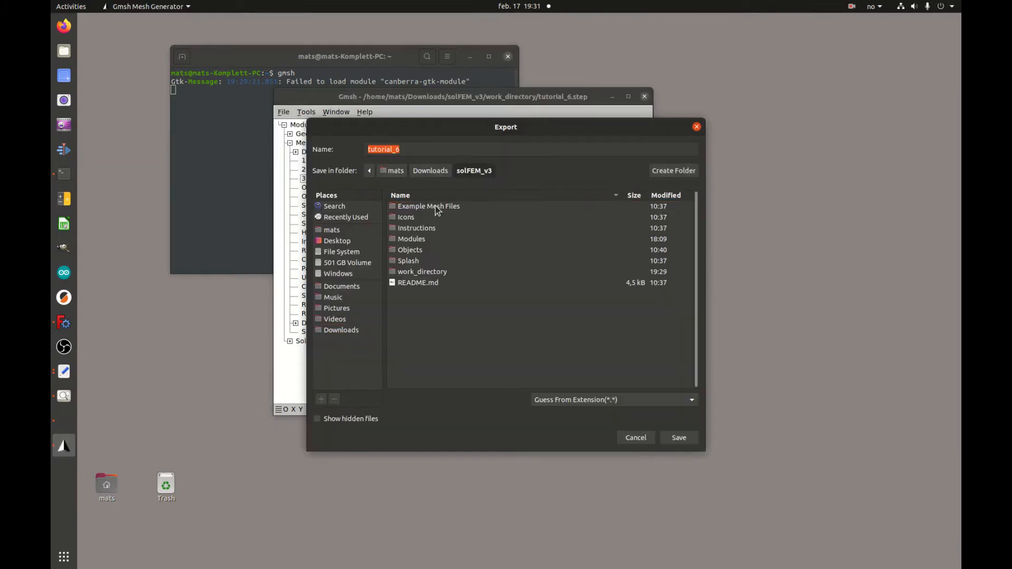
pyautogui.doubleClick(431, 273)
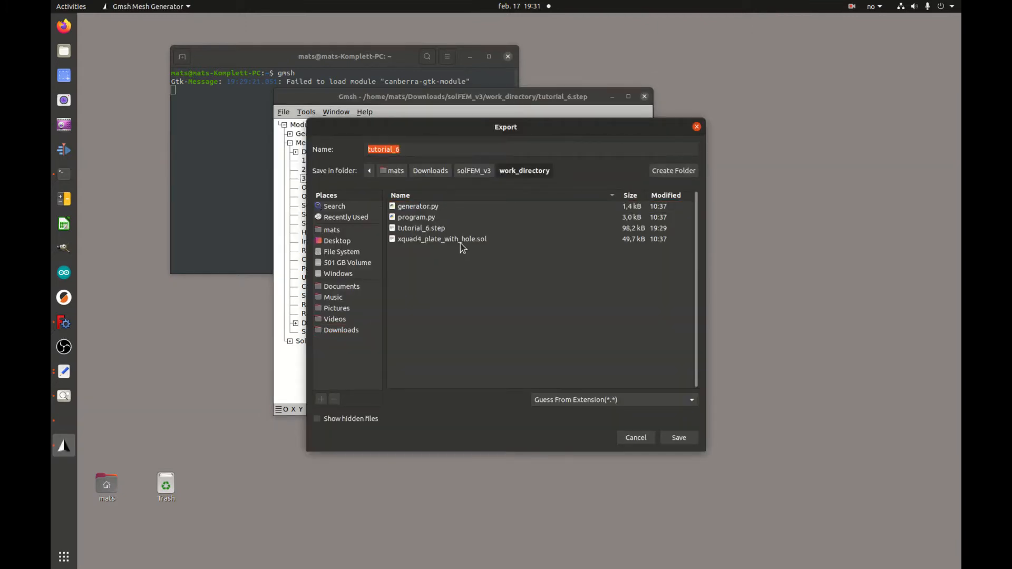
pyautogui.click(404, 150)
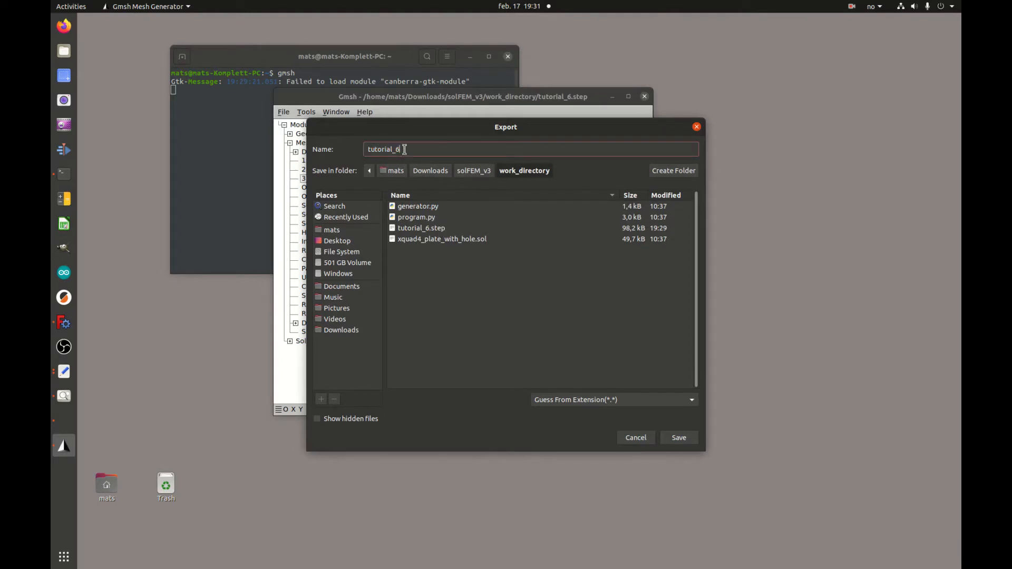
pyautogui.write('.b')
pyautogui.click(692, 401)
pyautogui.scroll(-4, 652, 515)
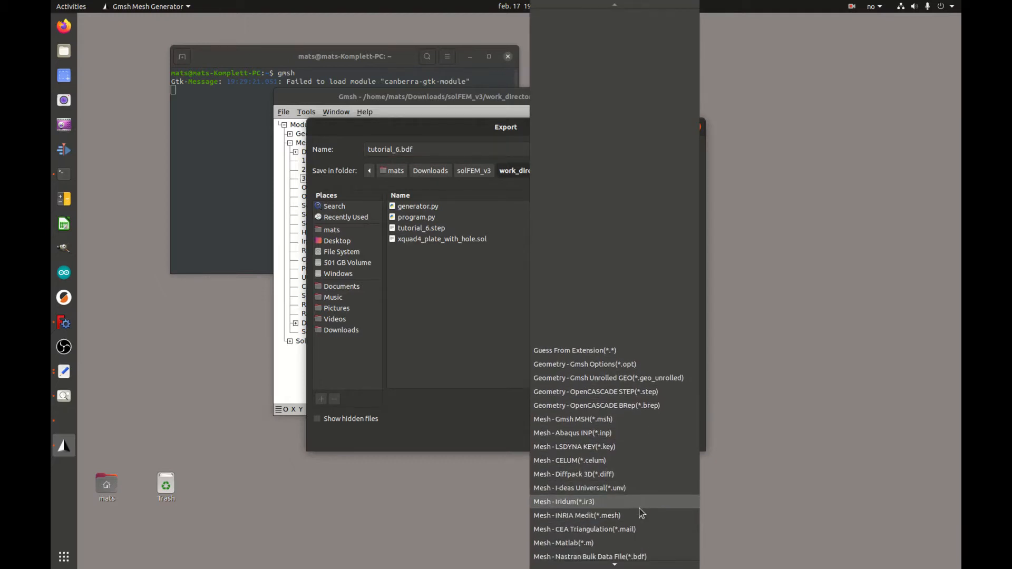
pyautogui.scroll(-1, 642, 514)
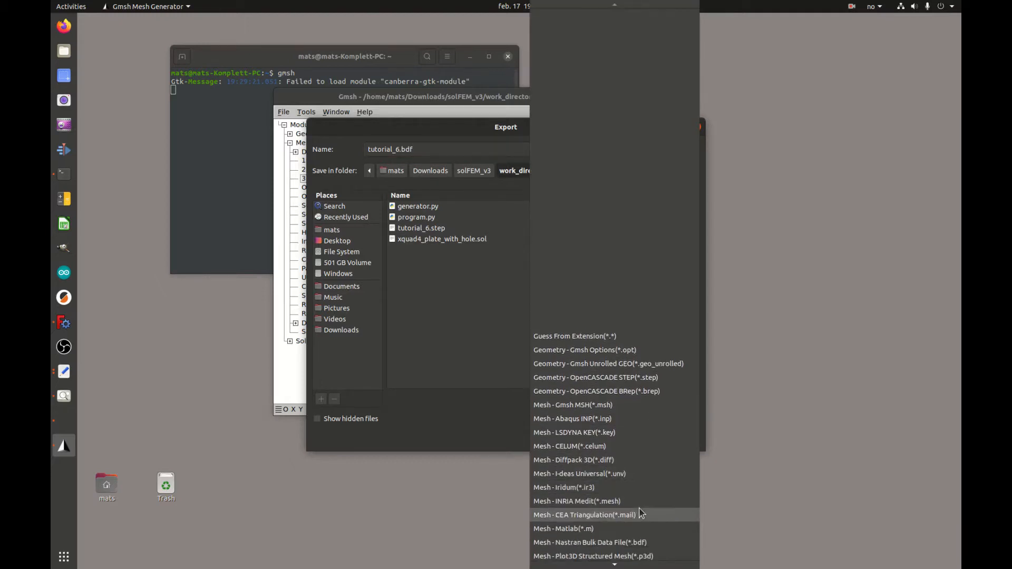
pyautogui.click(627, 544)
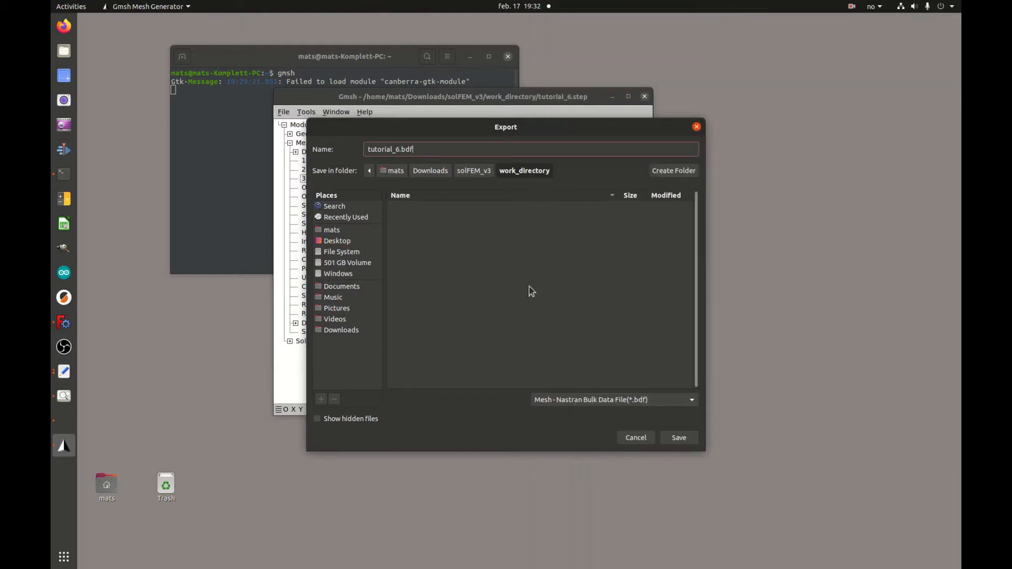
pyautogui.click(684, 441)
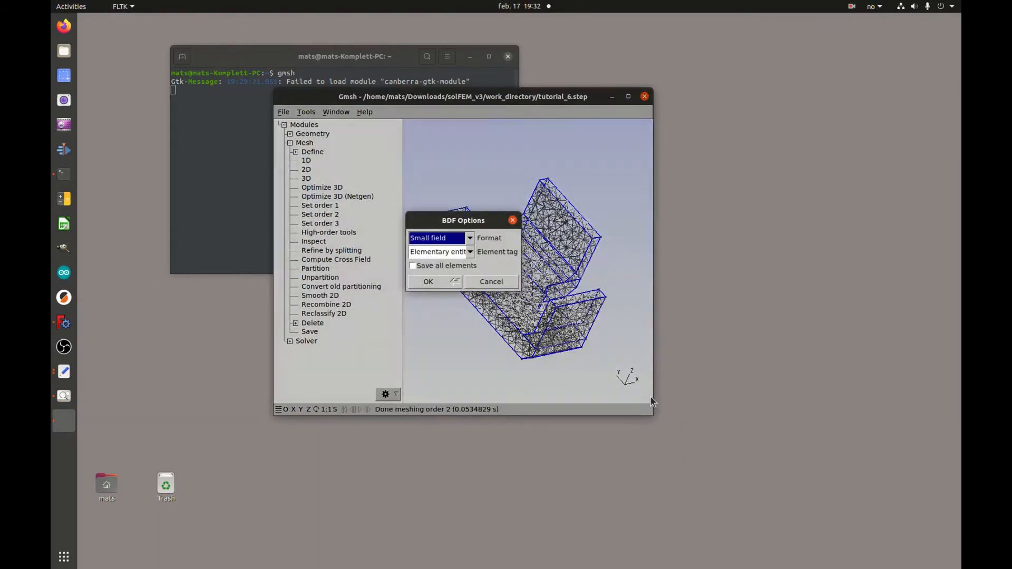
# Write the BDF with Free field format and Physical entity element tags, then minimize Gmsh.
pyautogui.click(469, 238)
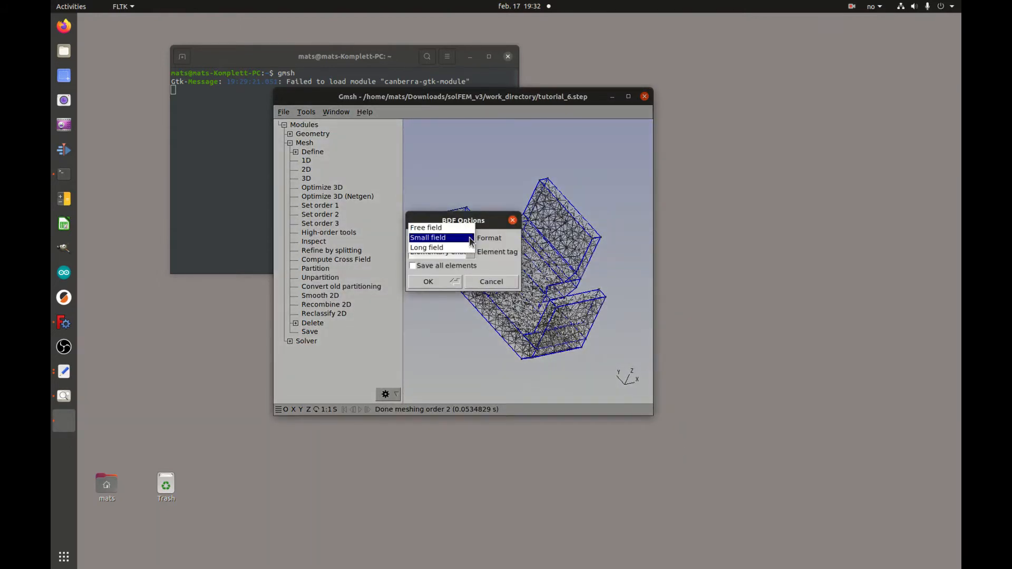
pyautogui.click(444, 232)
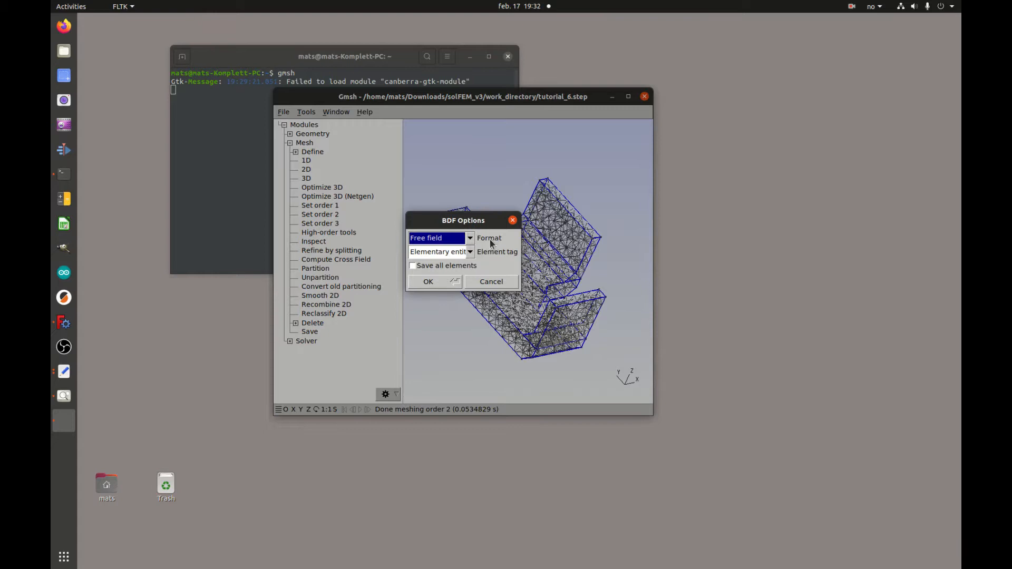
pyautogui.click(450, 245)
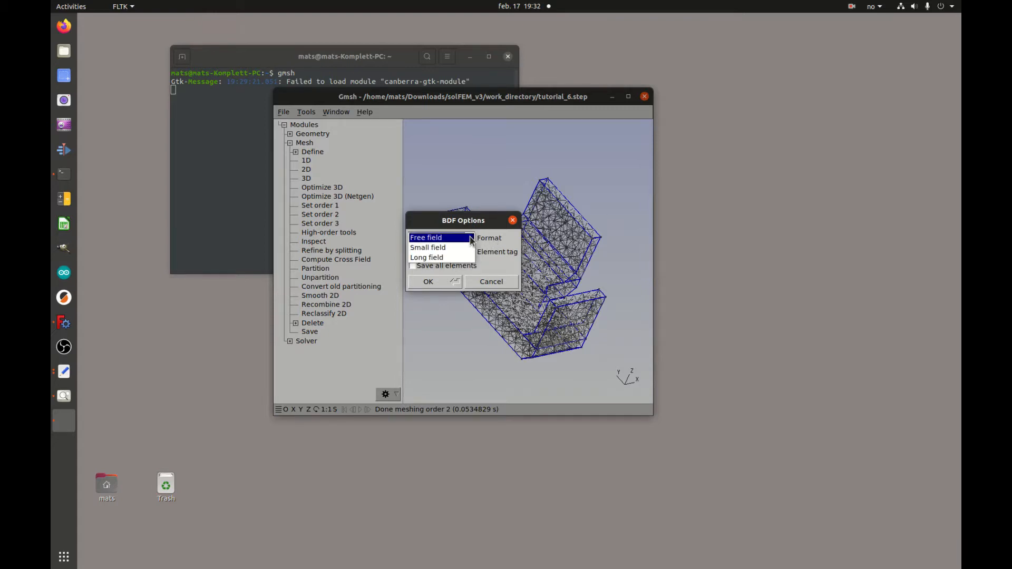
pyautogui.click(449, 239)
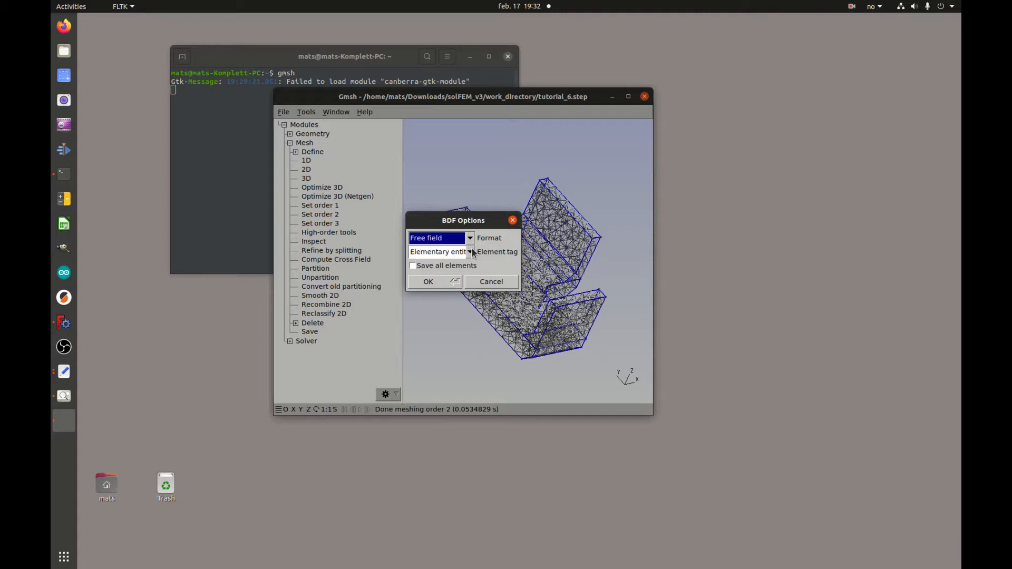
pyautogui.click(469, 252)
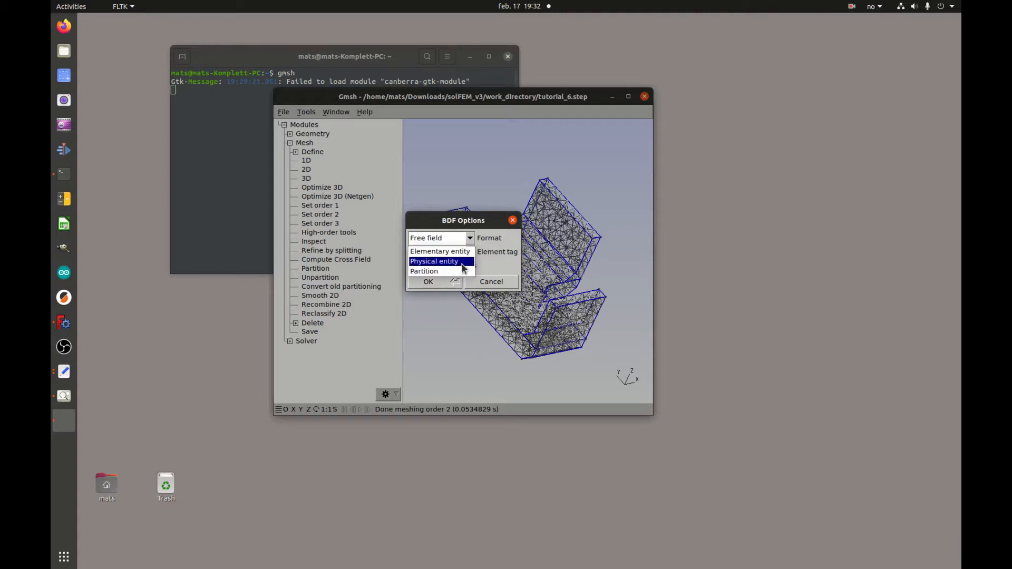
pyautogui.click(461, 262)
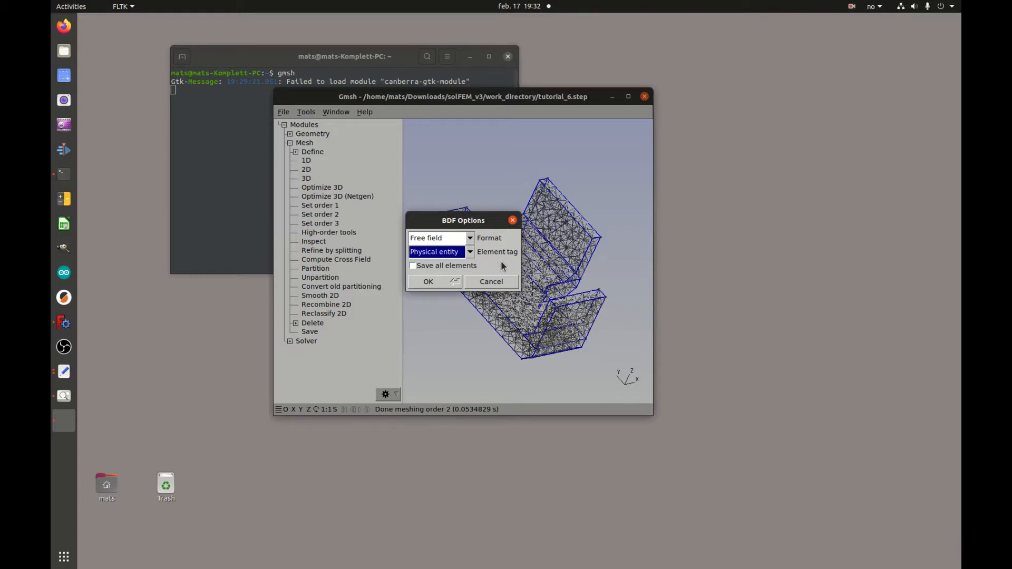
pyautogui.click(446, 283)
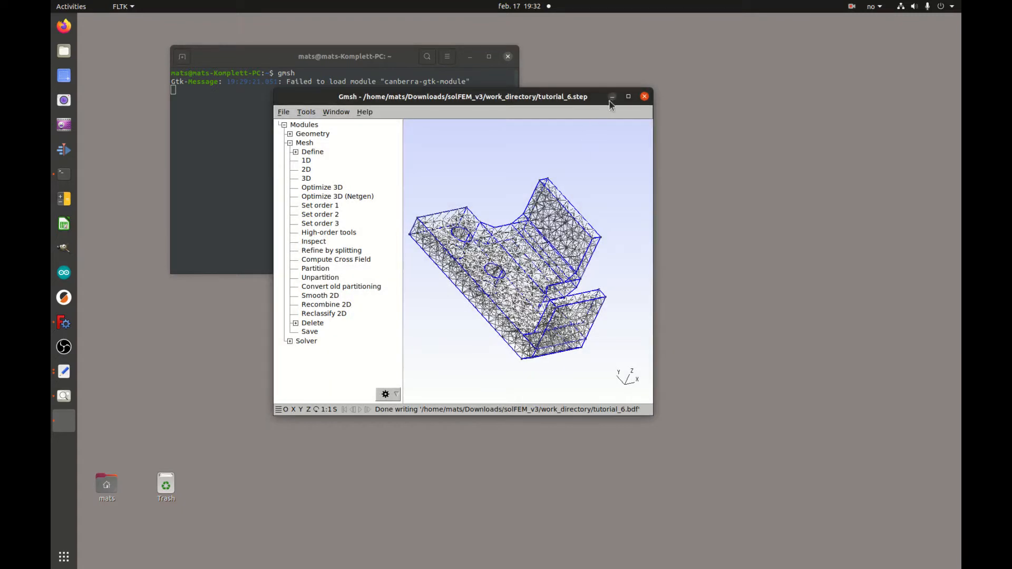
pyautogui.click(611, 97)
# In the terminal, change directory to Downloads/solFEM_v3/work_directory, enlarging the window.
pyautogui.click(470, 57)
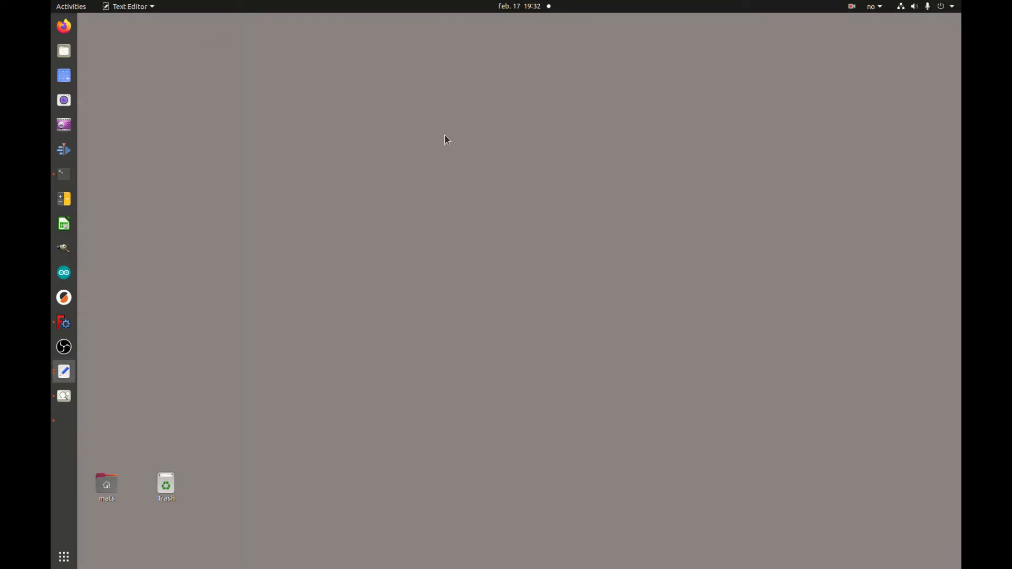
pyautogui.hotkey('alt', 'Tab')
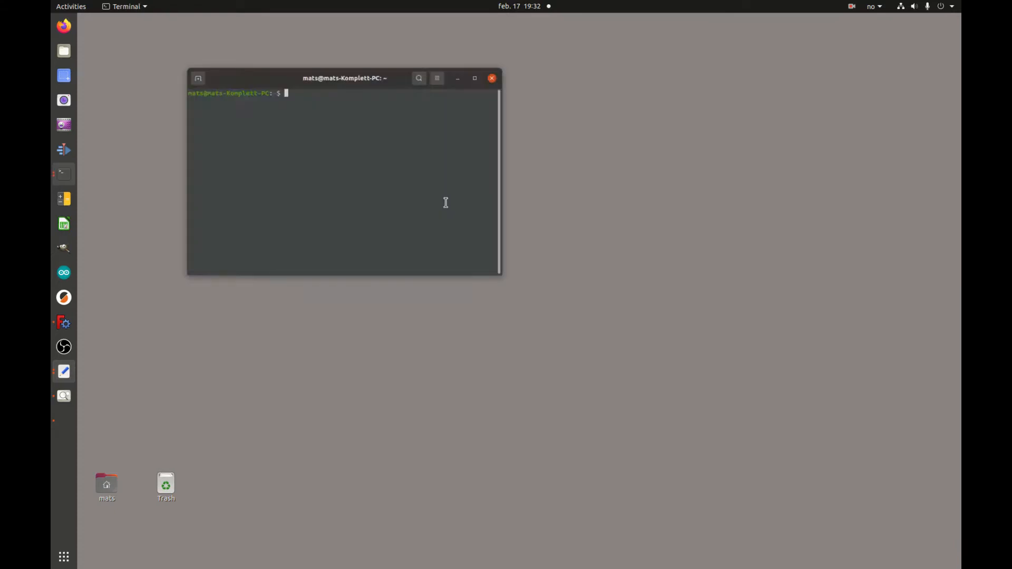
pyautogui.write('cd Dow')
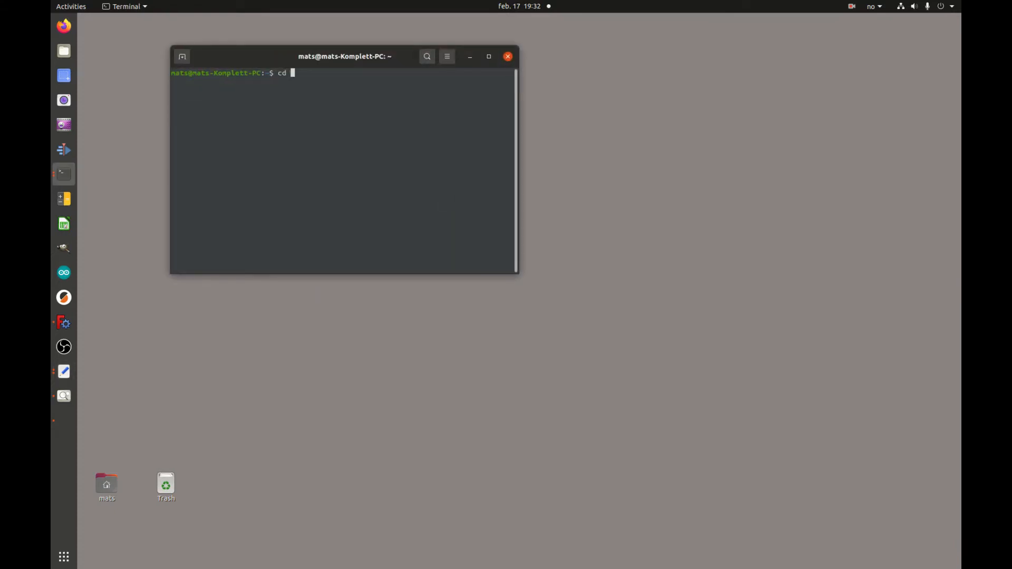
pyautogui.press('Tab')
pyautogui.write('sol')
pyautogui.press('Tab')
pyautogui.write('work')
pyautogui.press('Tab')
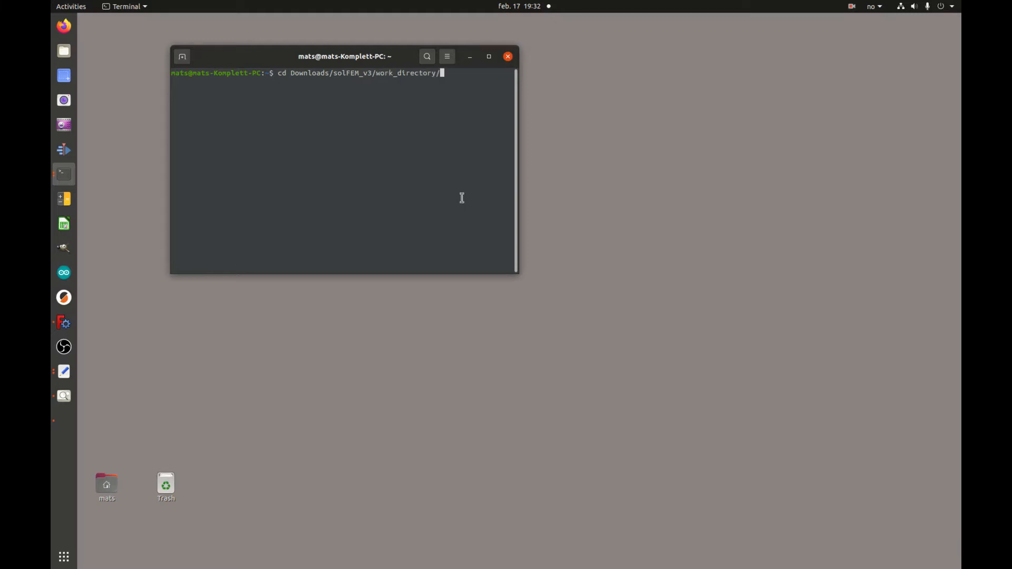
pyautogui.moveTo(360, 57); pyautogui.dragTo(344, 326)
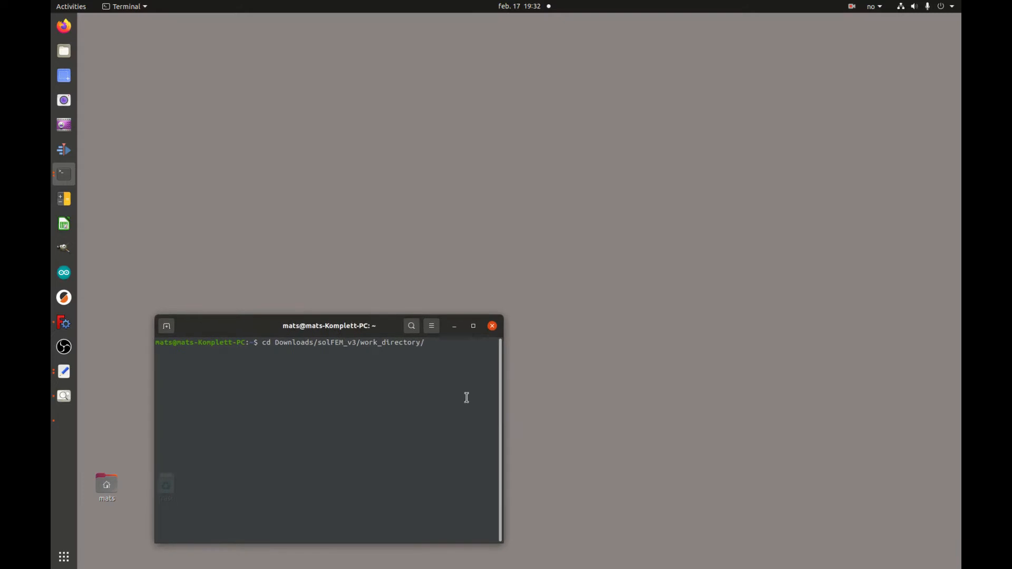
pyautogui.moveTo(501, 423); pyautogui.dragTo(793, 425)
pyautogui.press('Return')
# Run python3 program.py and choose the viewFEM module with 'v'.
pyautogui.write('pytho')
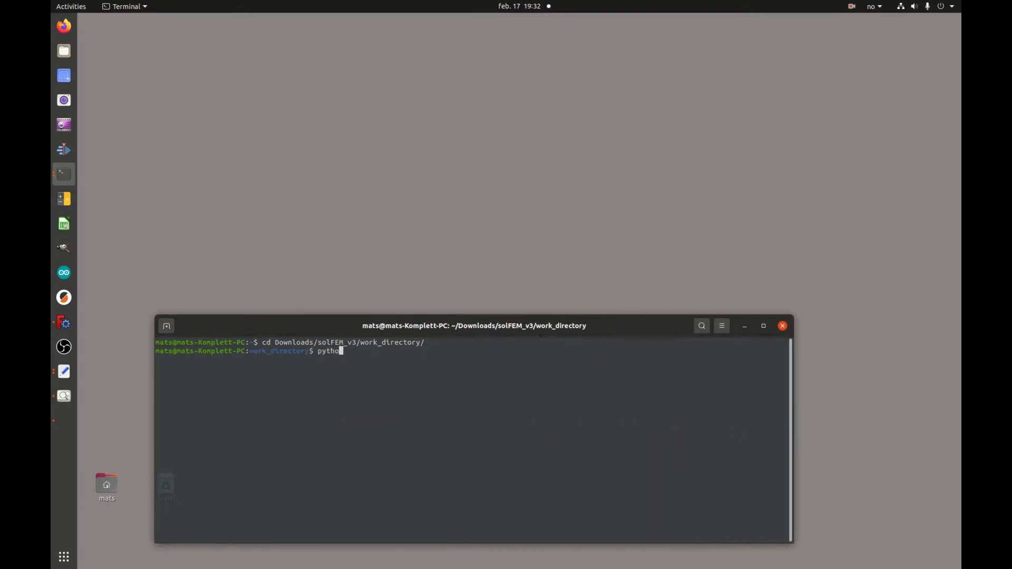
pyautogui.write('n3 program.py')
pyautogui.press('Return')
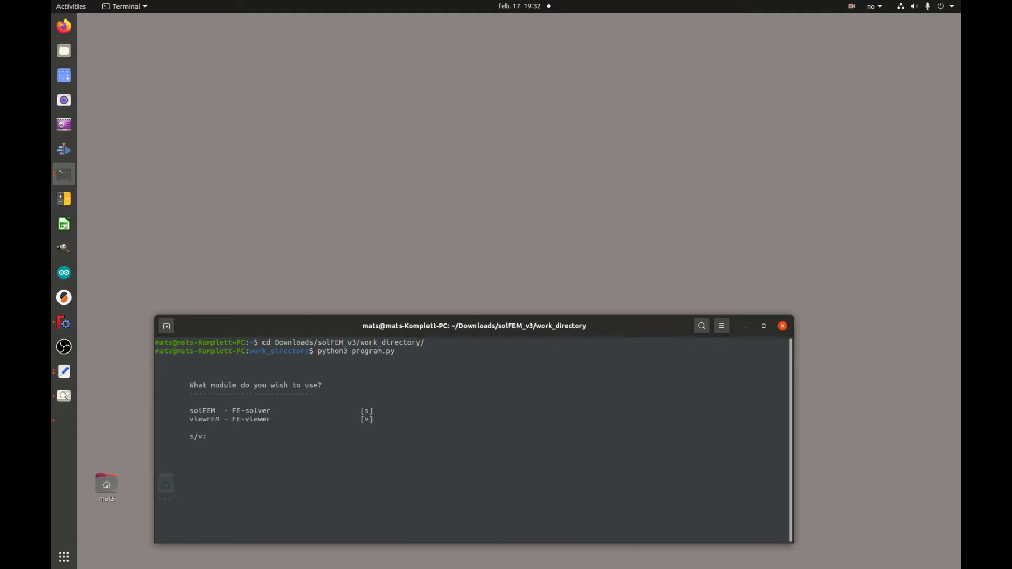
pyautogui.write('v')
pyautogui.press('Return')
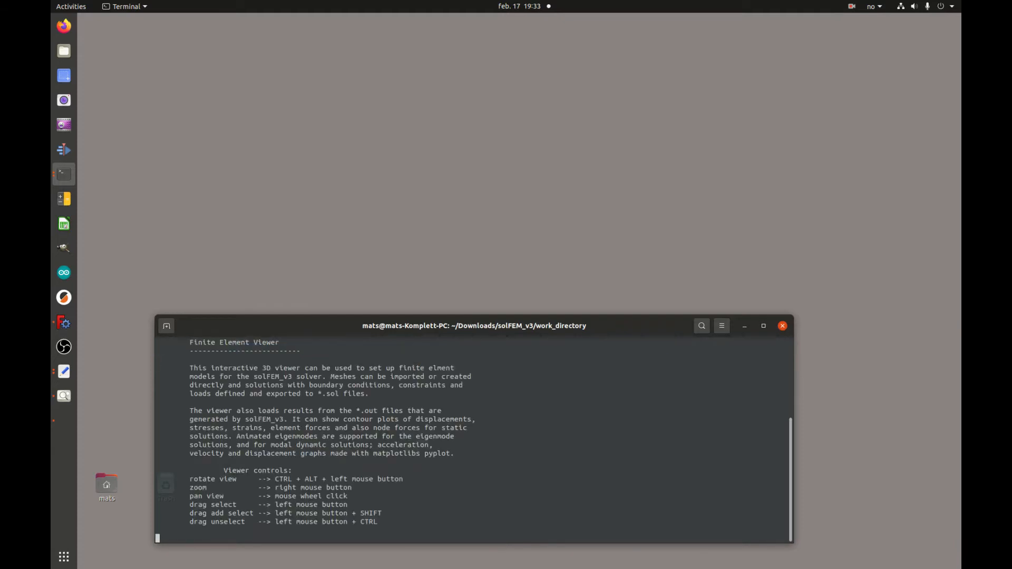
# Reposition and enlarge the viewFEM window, then import tutorial_6.bdf.
pyautogui.moveTo(585, 125); pyautogui.dragTo(646, 39)
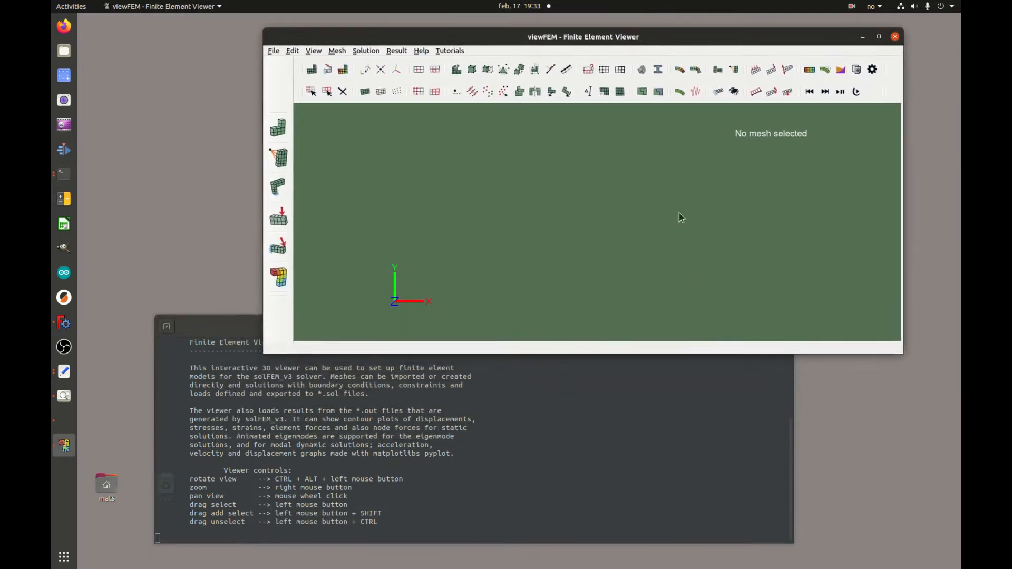
pyautogui.moveTo(691, 359); pyautogui.dragTo(680, 459)
pyautogui.click(273, 51)
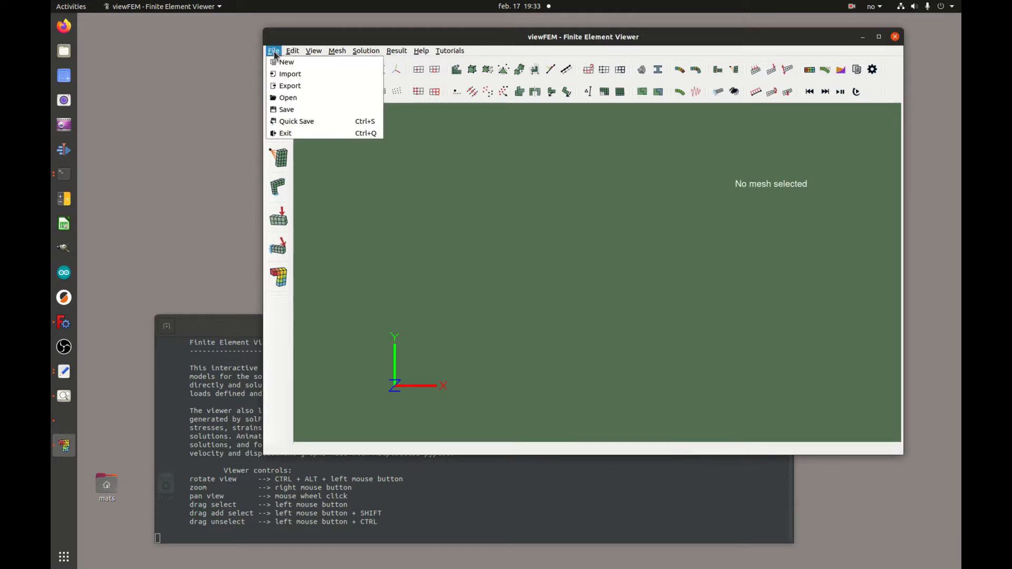
pyautogui.click(283, 78)
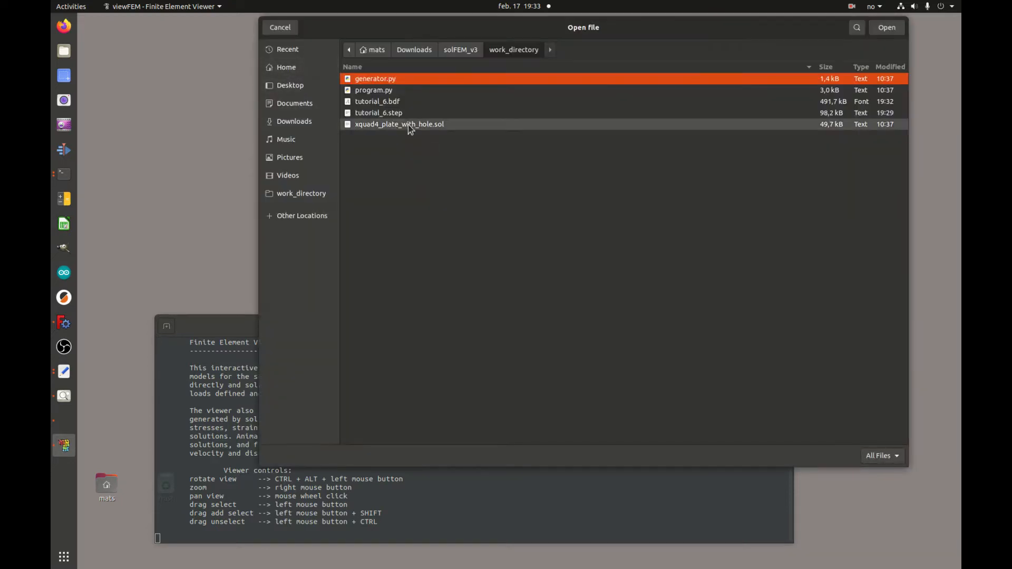
pyautogui.click(398, 104)
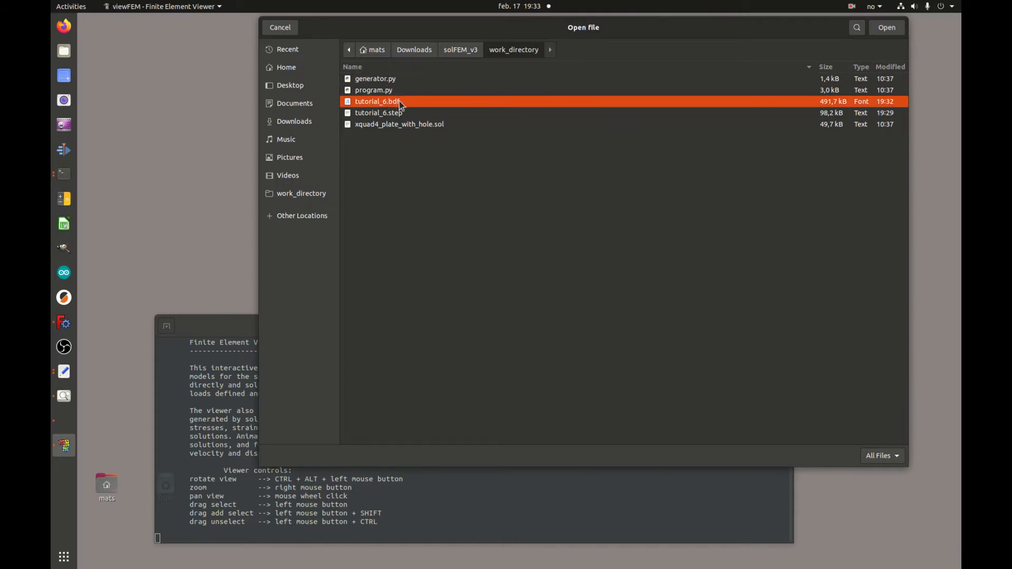
pyautogui.click(886, 28)
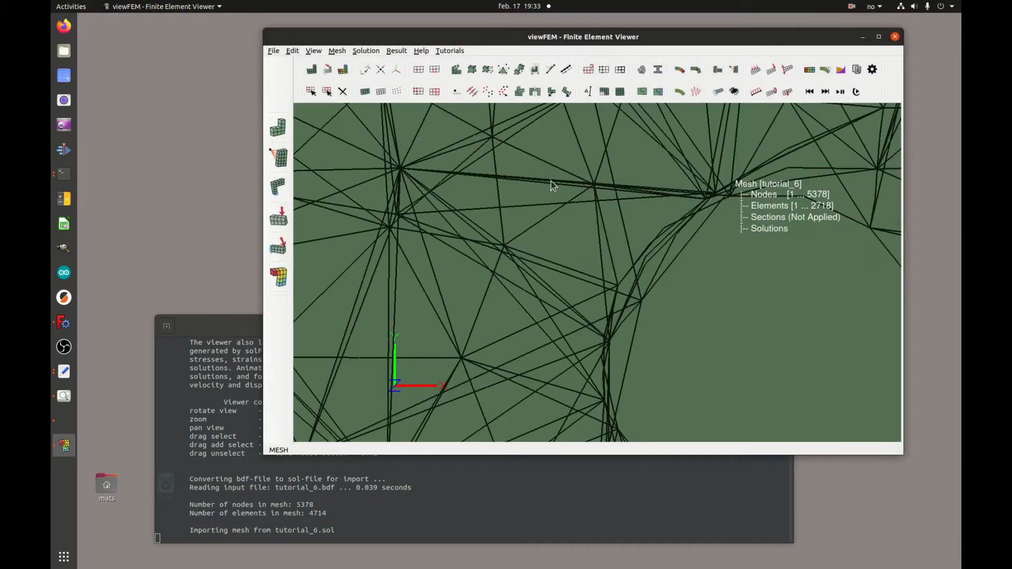
# Try shaded and wireframe display, the origin marker and view centring on the bracket mesh.
pyautogui.click(364, 93)
pyautogui.click(365, 93)
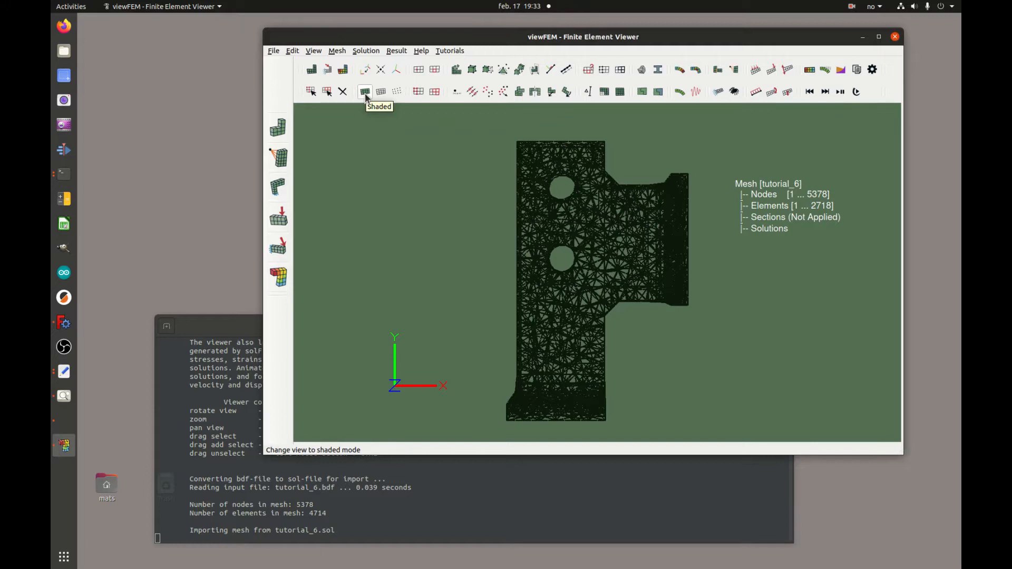
pyautogui.click(381, 71)
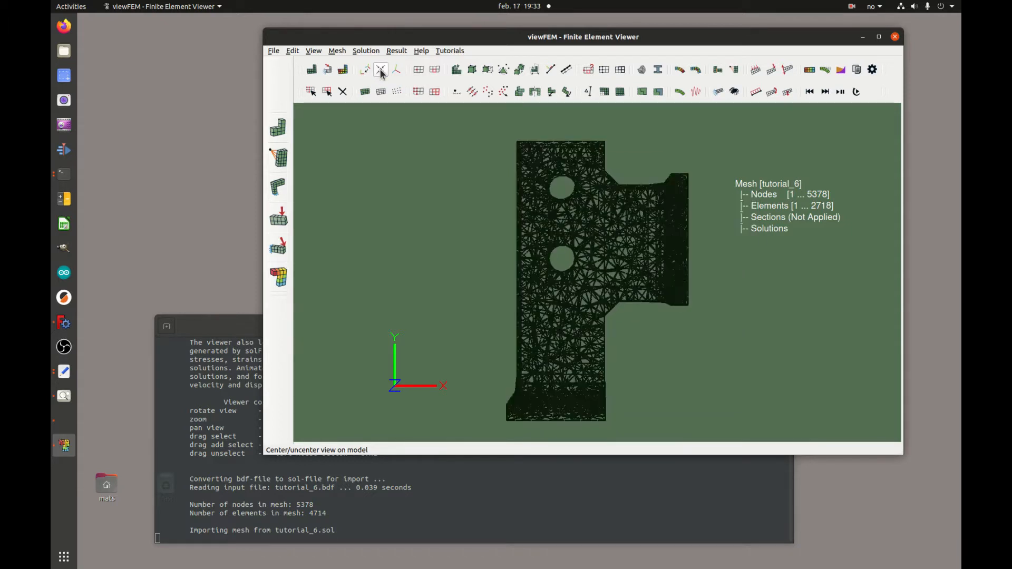
pyautogui.click(398, 75)
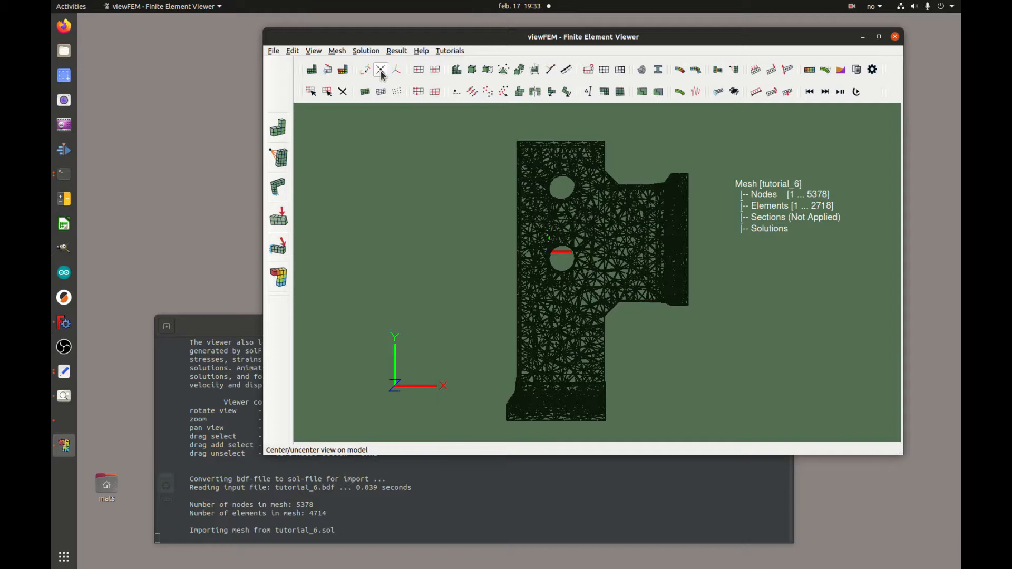
pyautogui.click(382, 73)
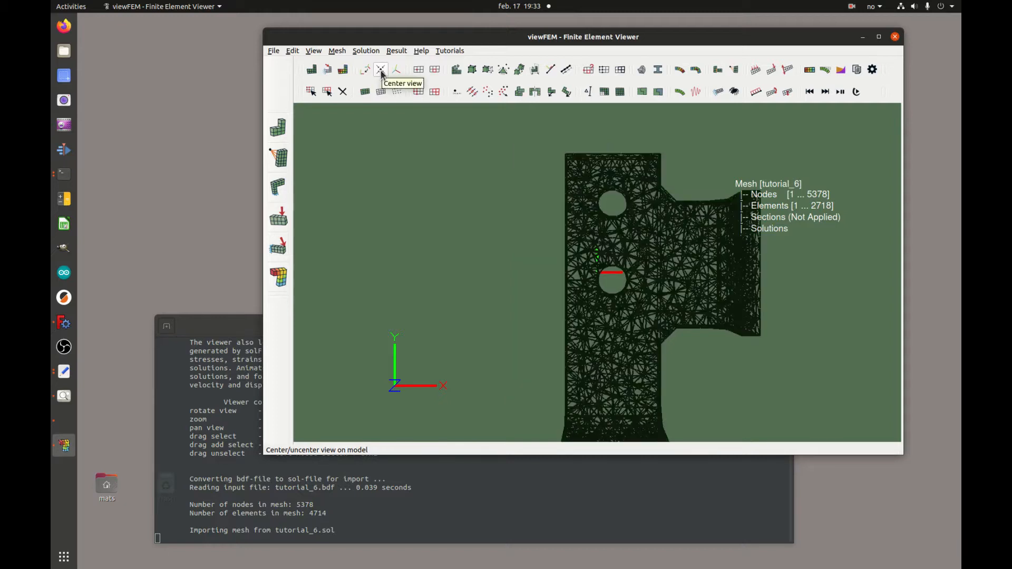
pyautogui.click(382, 74)
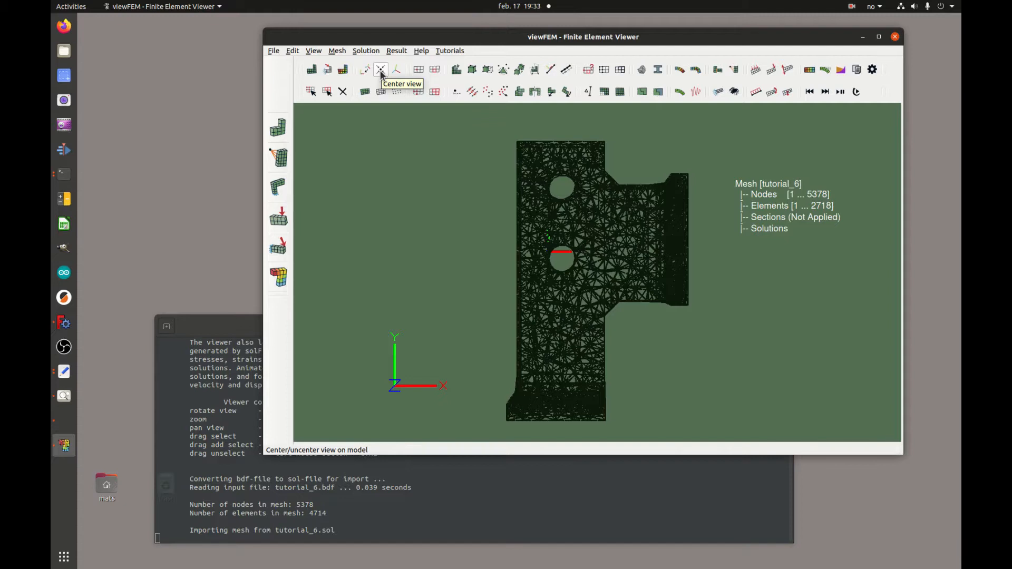
pyautogui.click(382, 74)
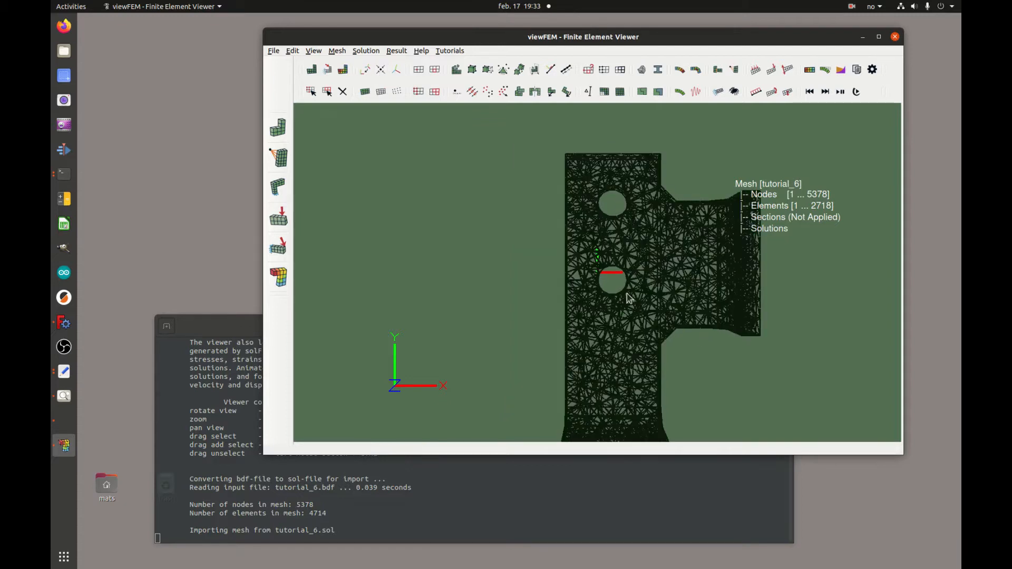
# Rotate the bracket wireframe with the origin coordinate marker hidden.
pyautogui.moveTo(587, 280)
pyautogui.mouseDown()
pyautogui.moveTo(680, 282)
pyautogui.moveTo(581, 275)
pyautogui.mouseUp()
pyautogui.click(396, 70)
pyautogui.moveTo(596, 322)
pyautogui.mouseDown()
pyautogui.moveTo(589, 294)
pyautogui.moveTo(594, 305)
pyautogui.mouseUp()
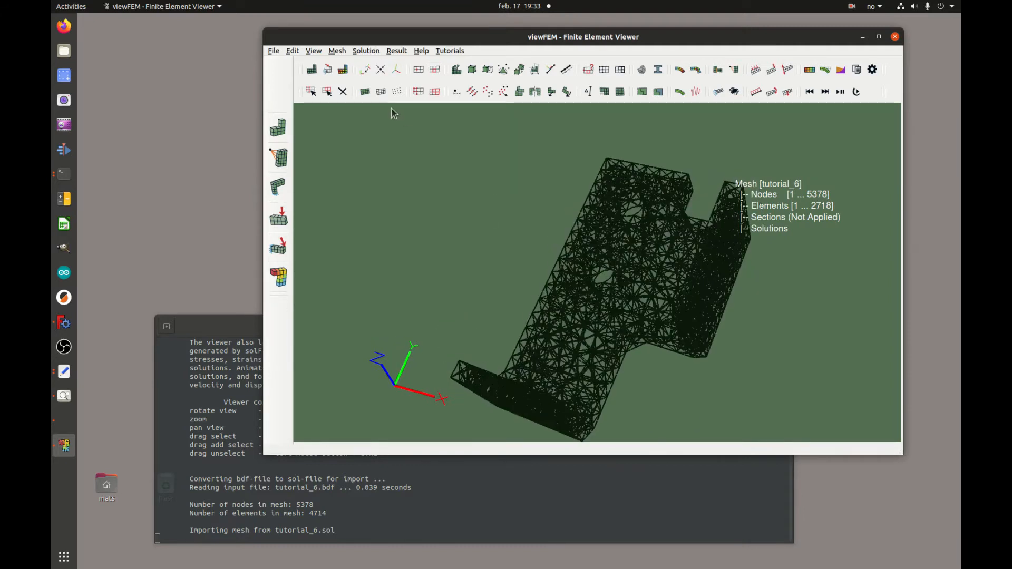
# Show the bracket mesh as green shaded surfaces and orbit it to inspect the holed face.
pyautogui.click(365, 93)
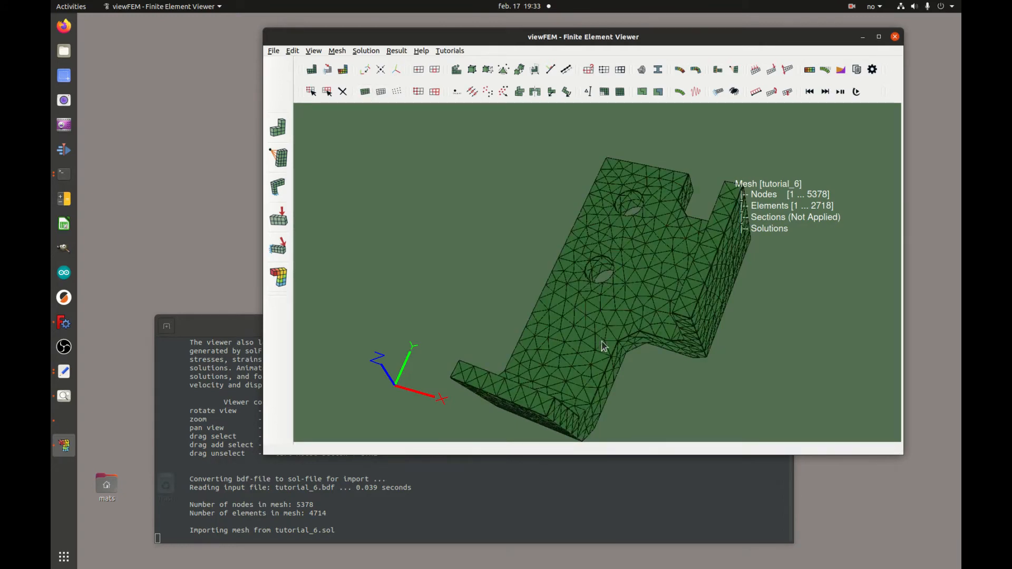
pyautogui.moveTo(603, 343); pyautogui.dragTo(542, 381)
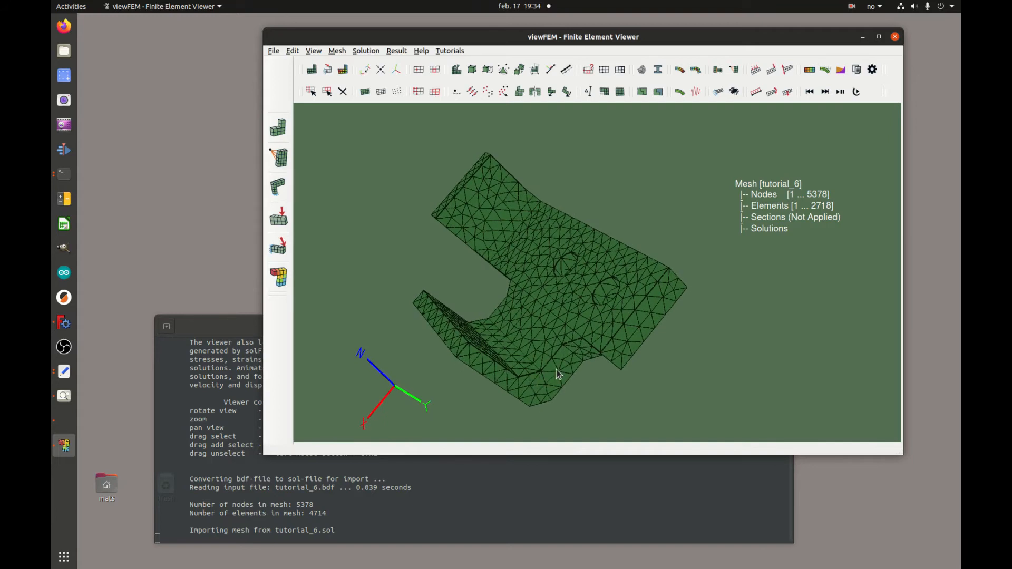
pyautogui.moveTo(565, 367); pyautogui.dragTo(630, 287)
pyautogui.moveTo(679, 293); pyautogui.dragTo(663, 326)
# Box-select all 2718 bracket elements and save them as element set 999.
pyautogui.click(327, 92)
pyautogui.moveTo(495, 152); pyautogui.dragTo(637, 296)
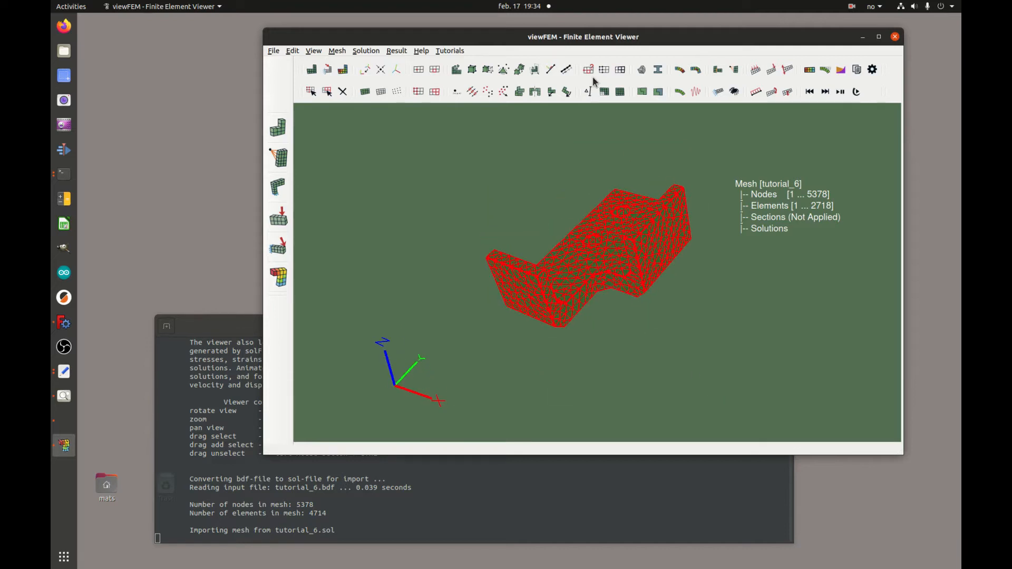
pyautogui.click(552, 167)
pyautogui.click(434, 91)
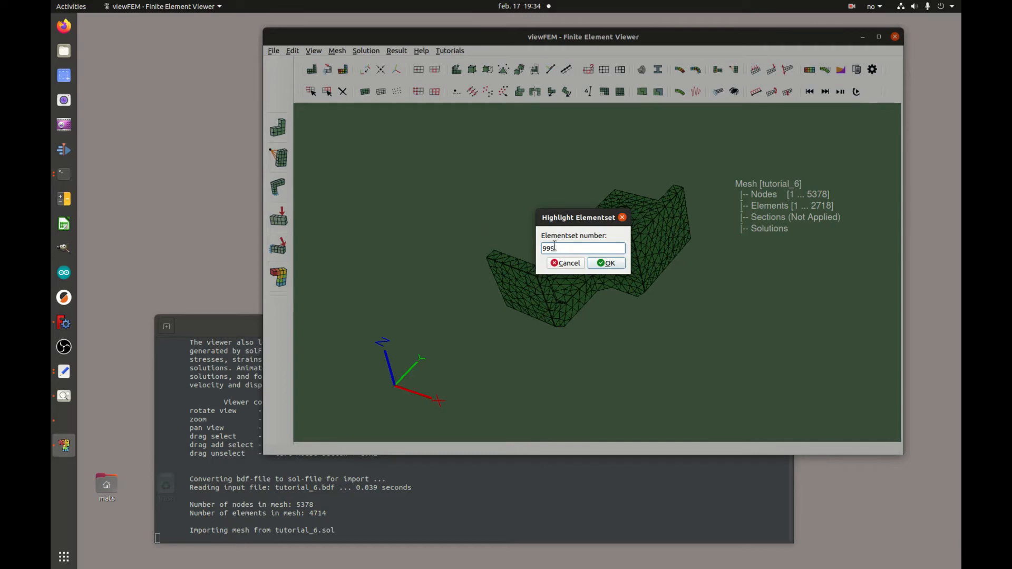
pyautogui.moveTo(566, 252); pyautogui.dragTo(543, 248)
pyautogui.click(607, 263)
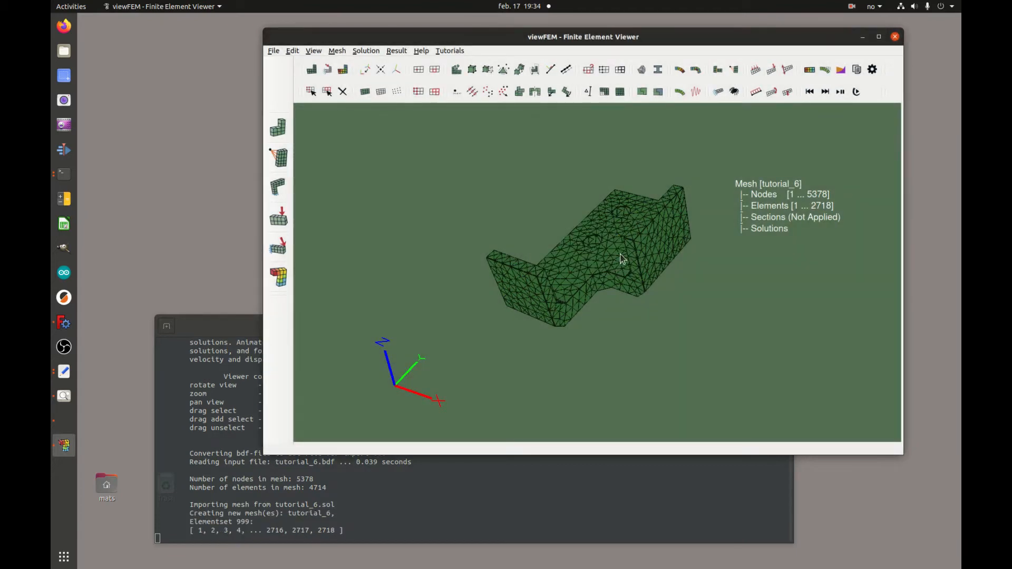
pyautogui.moveTo(678, 281); pyautogui.dragTo(685, 320)
# Switch to node selection, zoom in on the upper bolt hole, and show the mesh as wireframe.
pyautogui.click(309, 89)
pyautogui.moveTo(630, 312); pyautogui.dragTo(598, 183, button='right')
pyautogui.moveTo(610, 197); pyautogui.dragTo(636, 199, button='middle')
pyautogui.moveTo(667, 274); pyautogui.dragTo(635, 284)
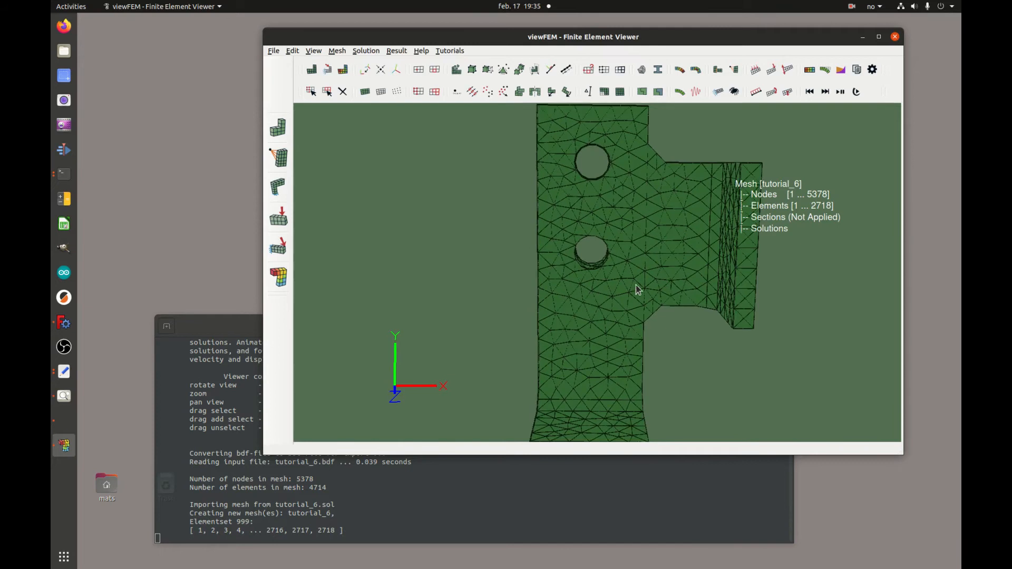
pyautogui.moveTo(635, 284); pyautogui.dragTo(582, 212, button='right')
pyautogui.moveTo(583, 209); pyautogui.dragTo(578, 256, button='middle')
pyautogui.moveTo(580, 257); pyautogui.dragTo(591, 209, button='right')
pyautogui.moveTo(591, 213); pyautogui.dragTo(609, 228, button='middle')
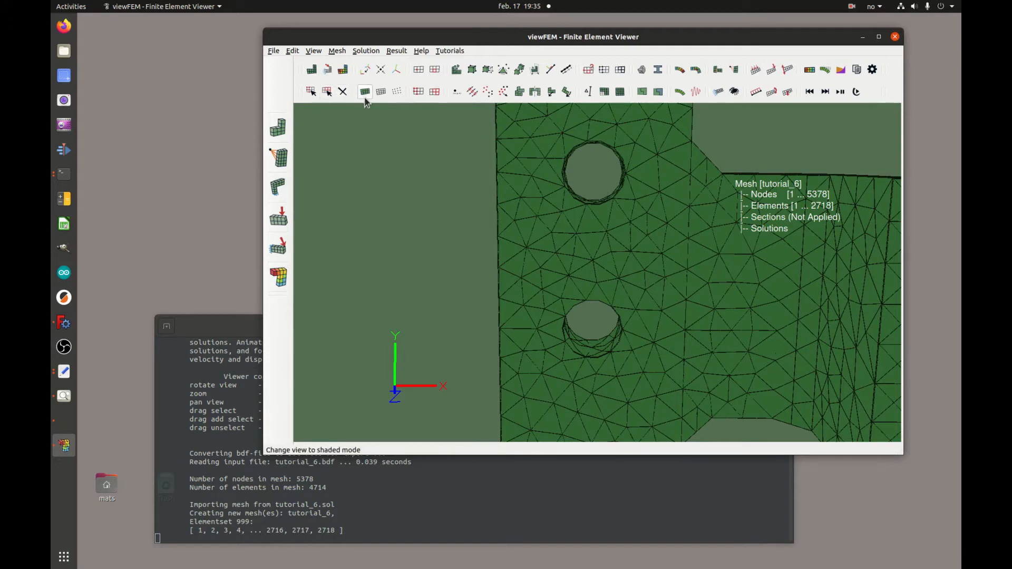
pyautogui.click(381, 93)
pyautogui.moveTo(587, 174); pyautogui.dragTo(600, 118, button='right')
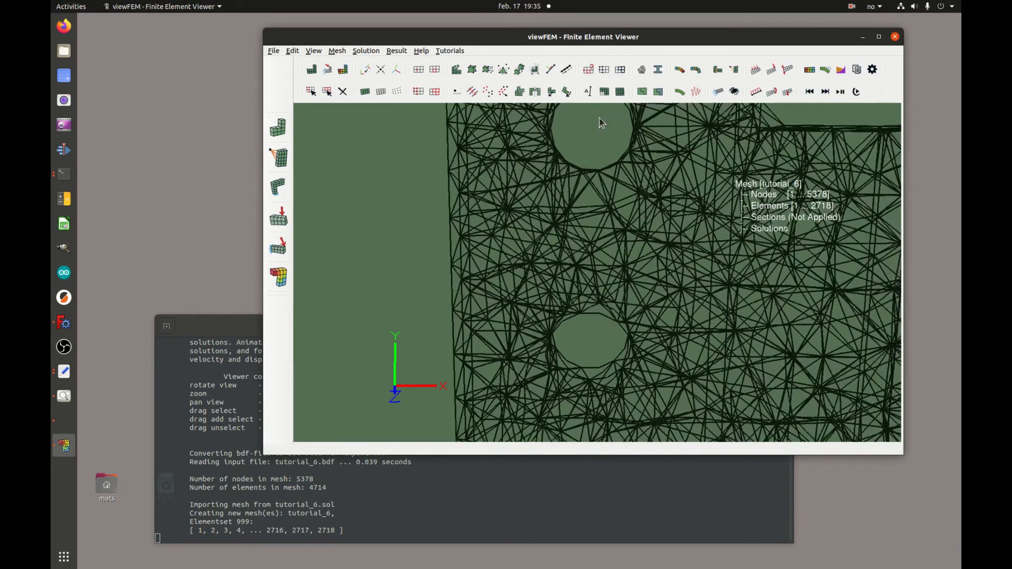
pyautogui.moveTo(599, 118); pyautogui.dragTo(601, 185, button='middle')
# Select the nodes along the upper bolt hole's top and bottom rims.
pyautogui.moveTo(561, 158); pyautogui.dragTo(614, 210)
pyautogui.moveTo(617, 207)
pyautogui.mouseDown(button='middle')
pyautogui.moveTo(606, 147)
pyautogui.moveTo(628, 222)
pyautogui.mouseUp(button='middle')
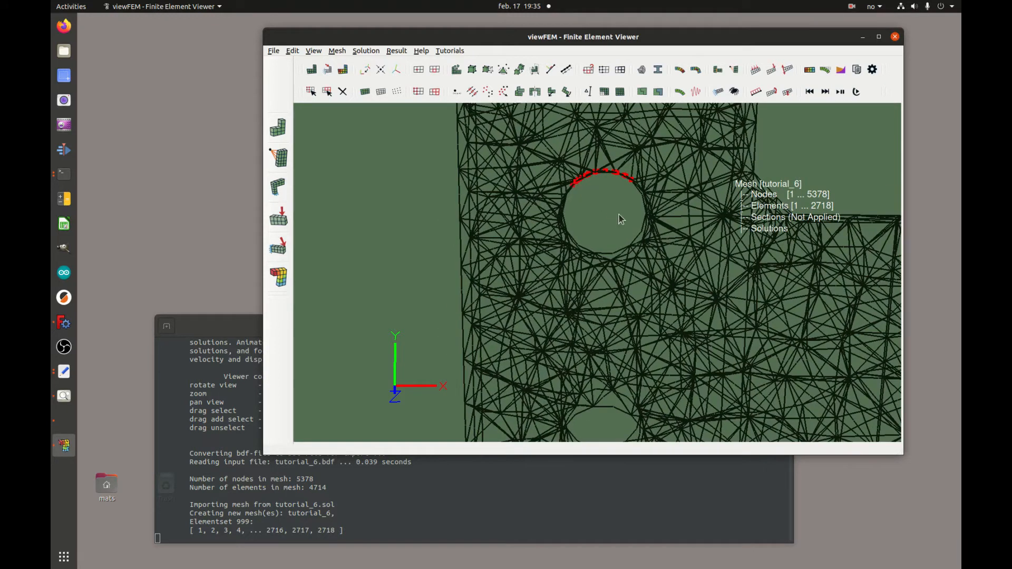
pyautogui.moveTo(615, 233); pyautogui.dragTo(599, 152, button='middle')
pyautogui.click(570, 149)
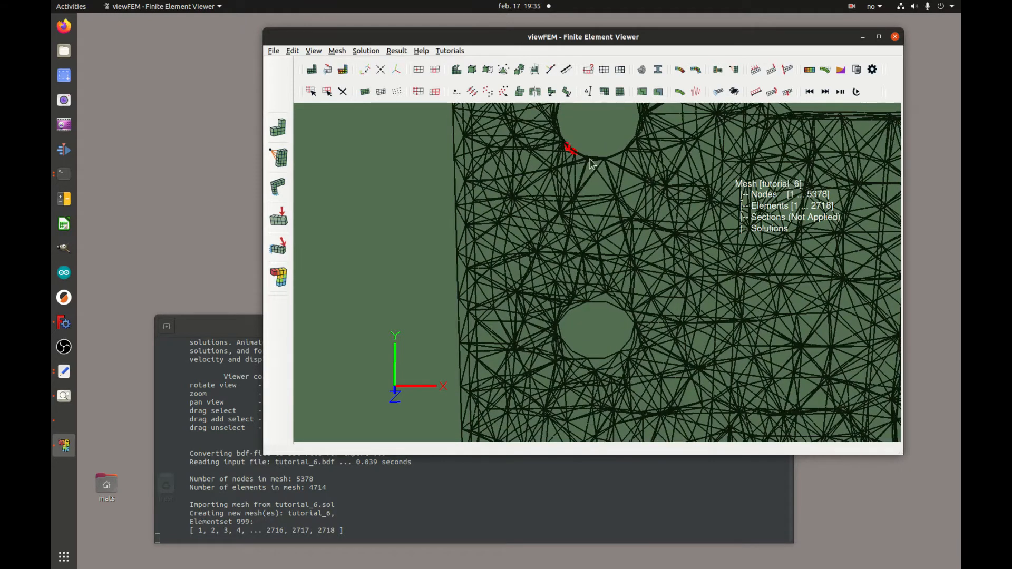
pyautogui.moveTo(576, 154)
pyautogui.mouseDown()
pyautogui.moveTo(617, 164)
pyautogui.moveTo(636, 152)
pyautogui.mouseUp()
pyautogui.moveTo(605, 196); pyautogui.dragTo(641, 32, button='middle')
pyautogui.moveTo(645, 226); pyautogui.dragTo(648, 199, button='middle')
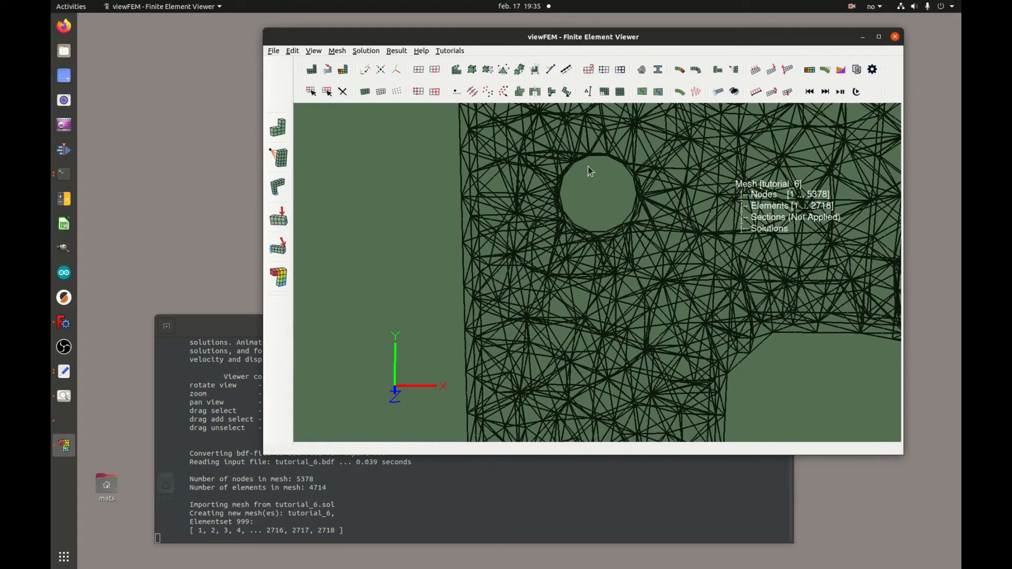
pyautogui.moveTo(619, 189); pyautogui.dragTo(610, 156)
pyautogui.moveTo(584, 176); pyautogui.dragTo(629, 141, button='middle')
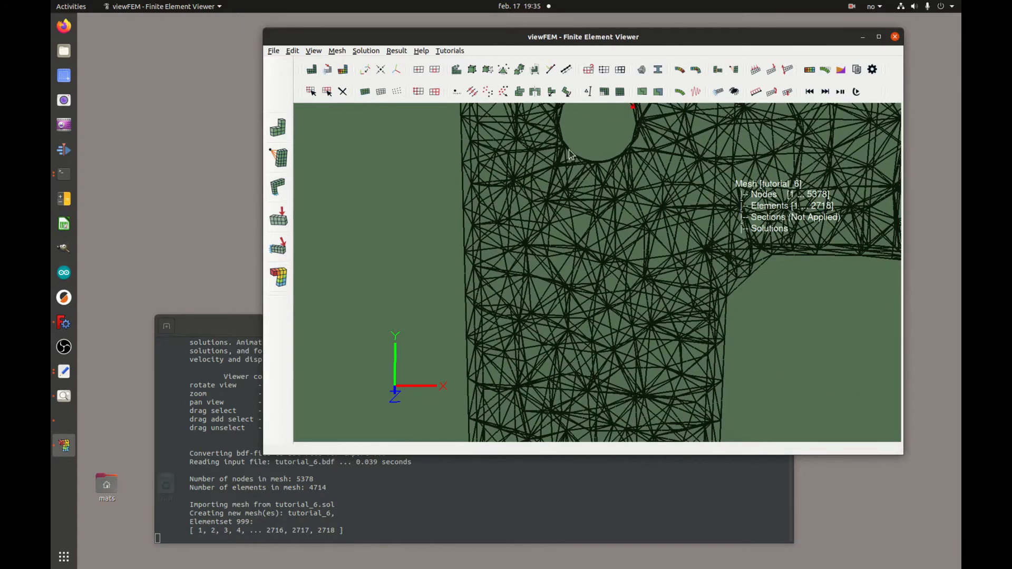
pyautogui.moveTo(632, 166); pyautogui.dragTo(631, 166)
pyautogui.moveTo(628, 190); pyautogui.dragTo(632, 263, button='middle')
pyautogui.scroll(2, 624, 201)
pyautogui.scroll(1, 625, 201)
pyautogui.moveTo(615, 217); pyautogui.dragTo(647, 249)
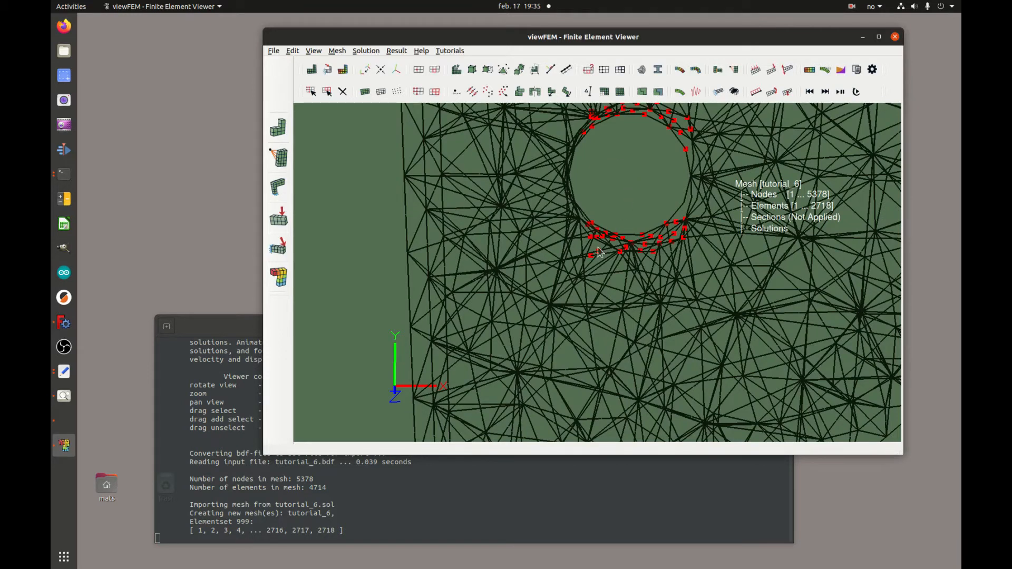
# Orbit and zoom out to check the red selected nodes around both holes.
pyautogui.moveTo(644, 200); pyautogui.dragTo(623, 140, button='middle')
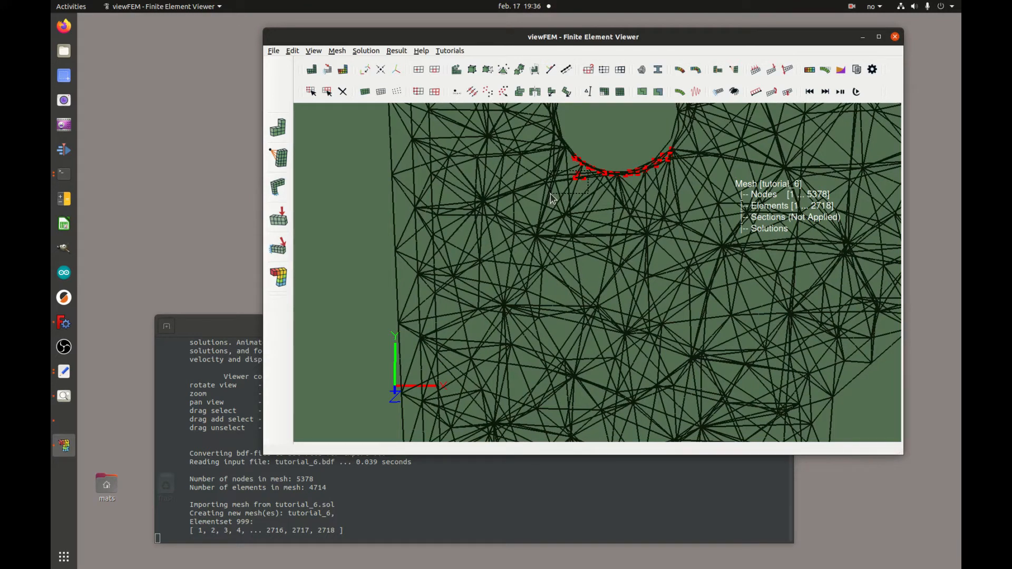
pyautogui.moveTo(670, 180); pyautogui.dragTo(663, 248, button='middle')
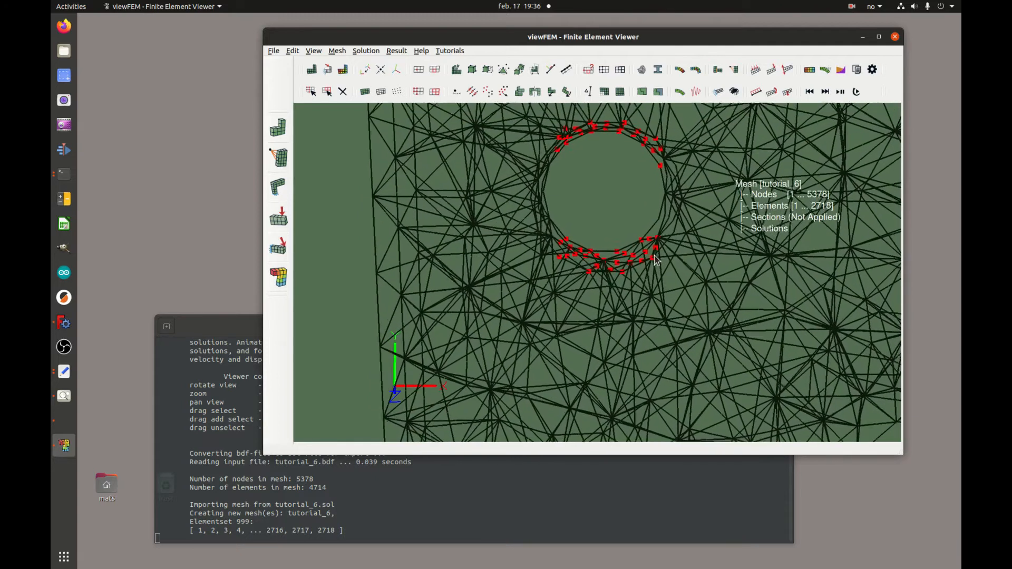
pyautogui.moveTo(675, 195); pyautogui.dragTo(657, 263, button='middle')
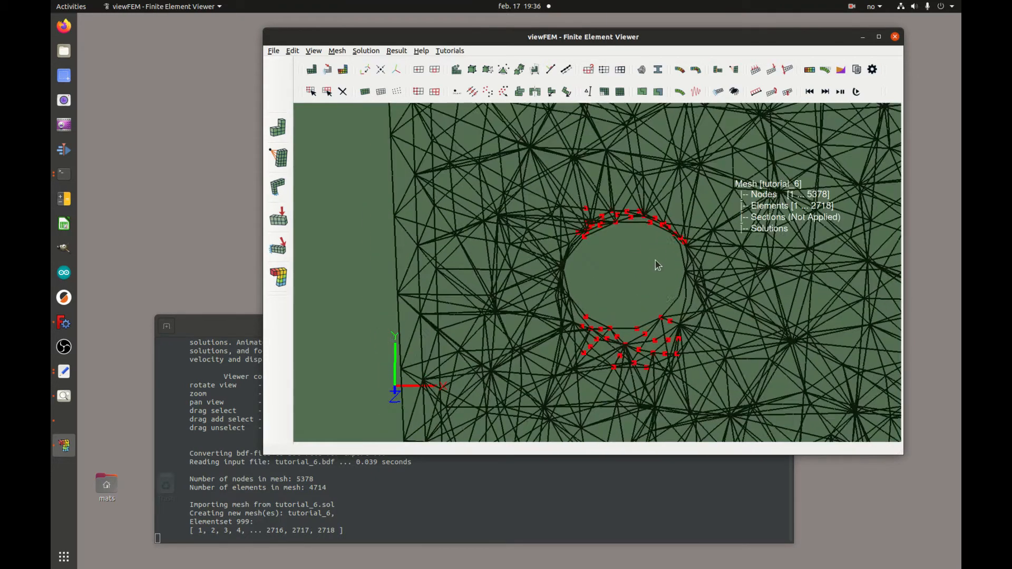
pyautogui.moveTo(615, 188); pyautogui.dragTo(654, 271, button='middle')
pyautogui.moveTo(641, 208); pyautogui.dragTo(606, 330, button='middle')
pyautogui.moveTo(597, 241); pyautogui.dragTo(613, 160, button='middle')
pyautogui.moveTo(612, 156); pyautogui.dragTo(619, 303, button='right')
pyautogui.moveTo(625, 317); pyautogui.dragTo(638, 210, button='middle')
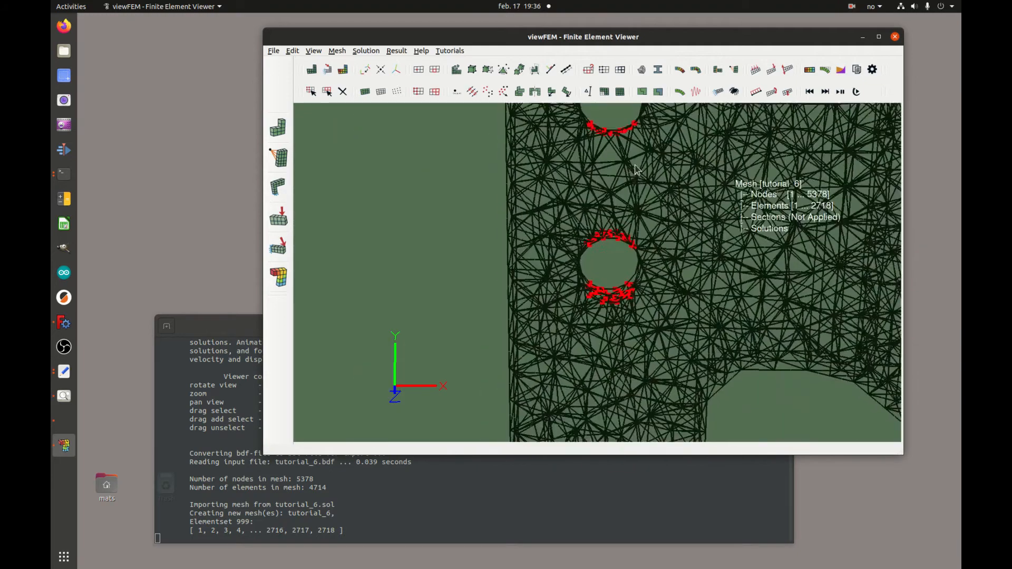
pyautogui.moveTo(638, 209); pyautogui.dragTo(655, 256, button='right')
pyautogui.moveTo(659, 245); pyautogui.dragTo(644, 205, button='middle')
# Save the selected hole-rim nodes as nodeset 2.
pyautogui.click(604, 69)
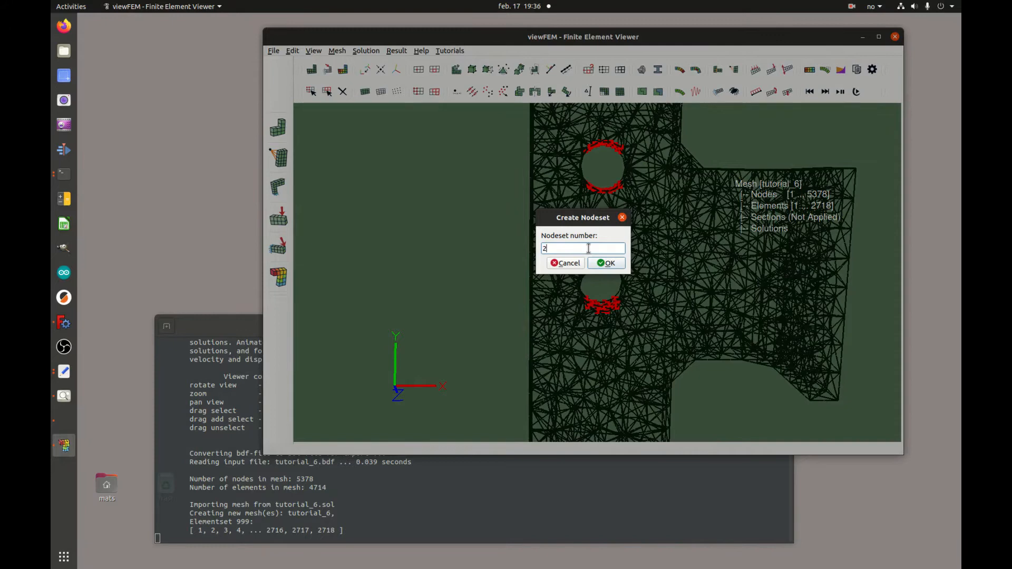
pyautogui.click(610, 263)
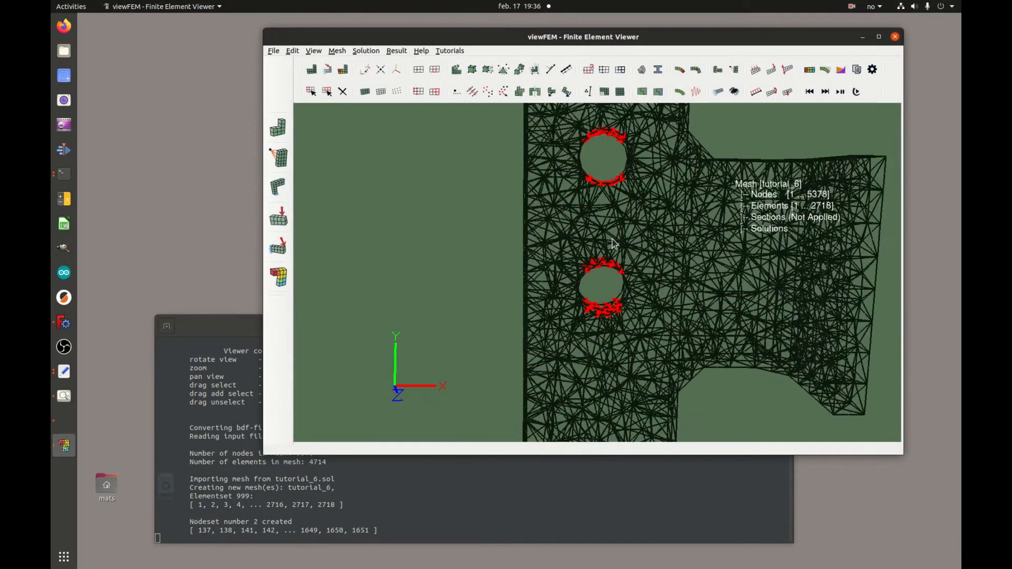
pyautogui.scroll(5, 574, 257)
pyautogui.scroll(4, 575, 257)
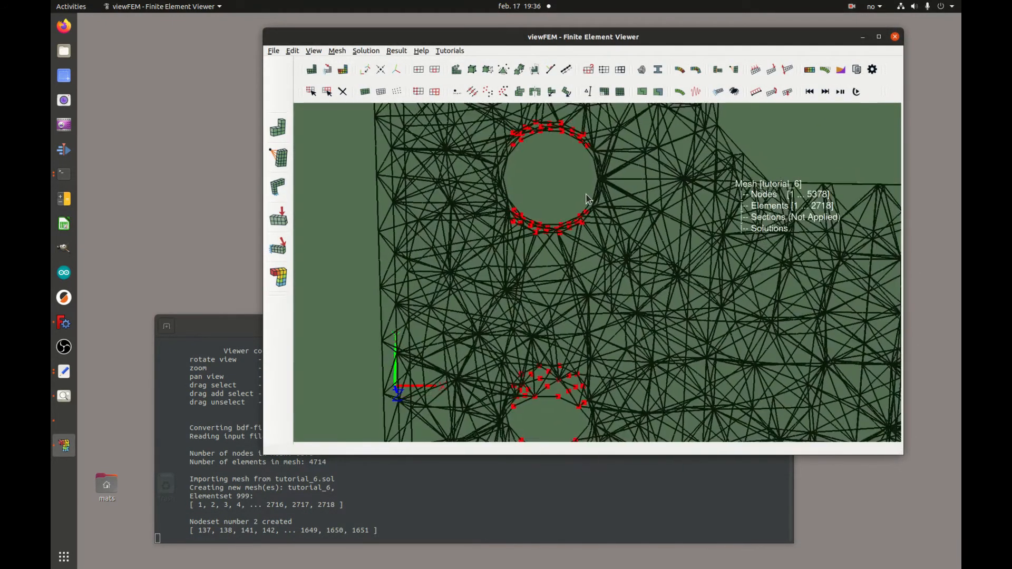
# Add the nodes along the upper hole's right edge to the selection.
pyautogui.moveTo(578, 159); pyautogui.dragTo(595, 206)
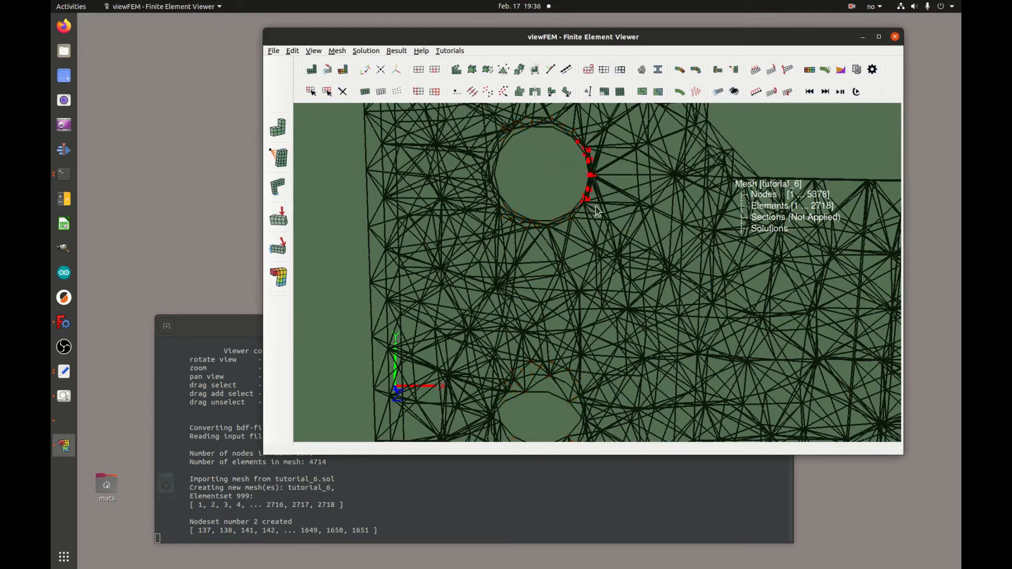
pyautogui.moveTo(530, 154); pyautogui.dragTo(499, 158, button='middle')
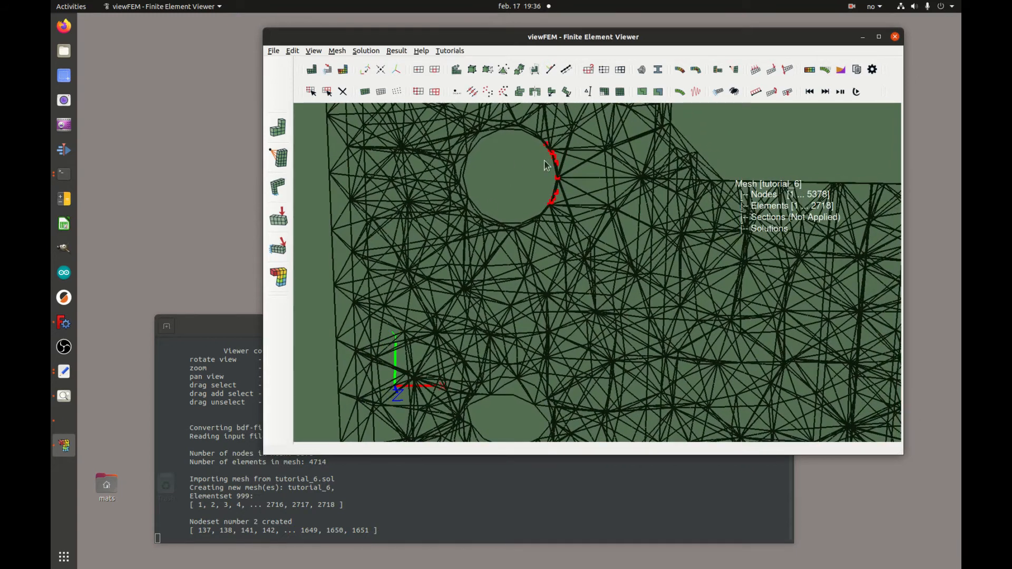
pyautogui.moveTo(538, 202); pyautogui.dragTo(630, 194, button='middle')
pyautogui.moveTo(580, 134); pyautogui.dragTo(555, 210)
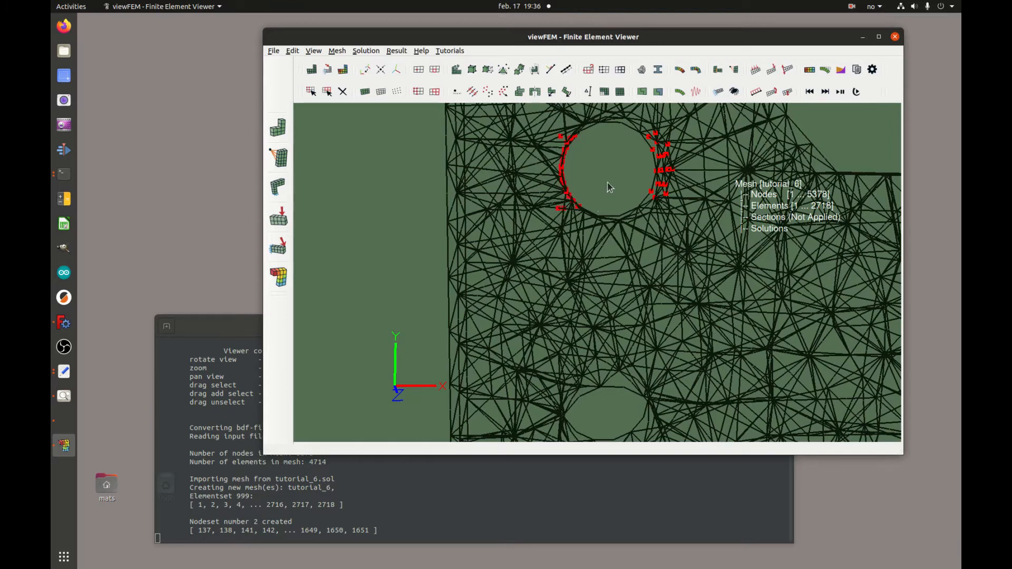
pyautogui.moveTo(568, 233); pyautogui.dragTo(578, 244, button='middle')
pyautogui.moveTo(578, 245); pyautogui.dragTo(582, 161, button='right')
pyautogui.moveTo(582, 161); pyautogui.dragTo(568, 179, button='middle')
pyautogui.scroll(-3, 568, 179)
# Select the rim nodes around the other bolt hole, including its left edge.
pyautogui.moveTo(582, 289); pyautogui.dragTo(546, 51, button='middle')
pyautogui.scroll(5, 564, 209)
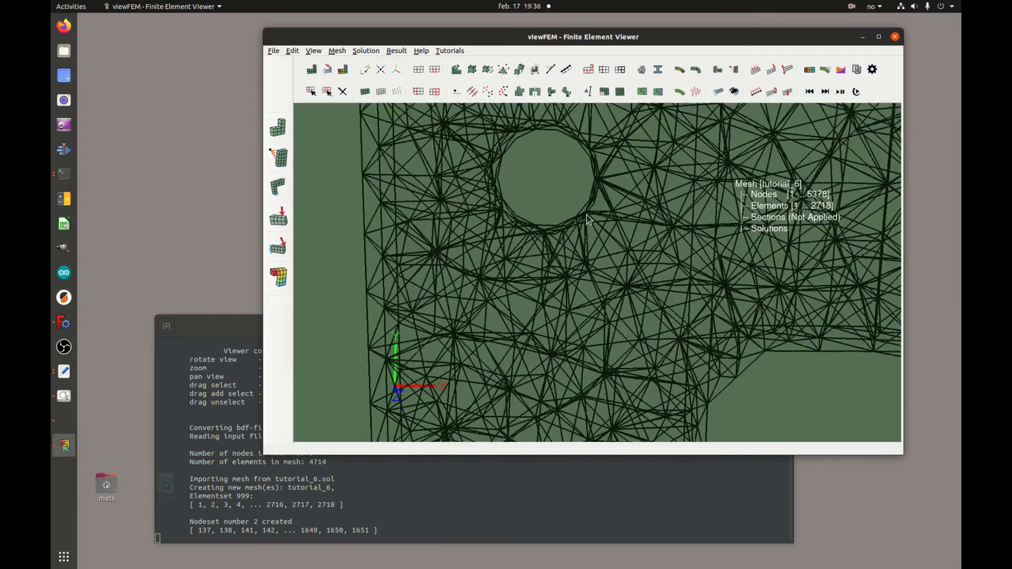
pyautogui.moveTo(564, 209); pyautogui.dragTo(559, 168, button='middle')
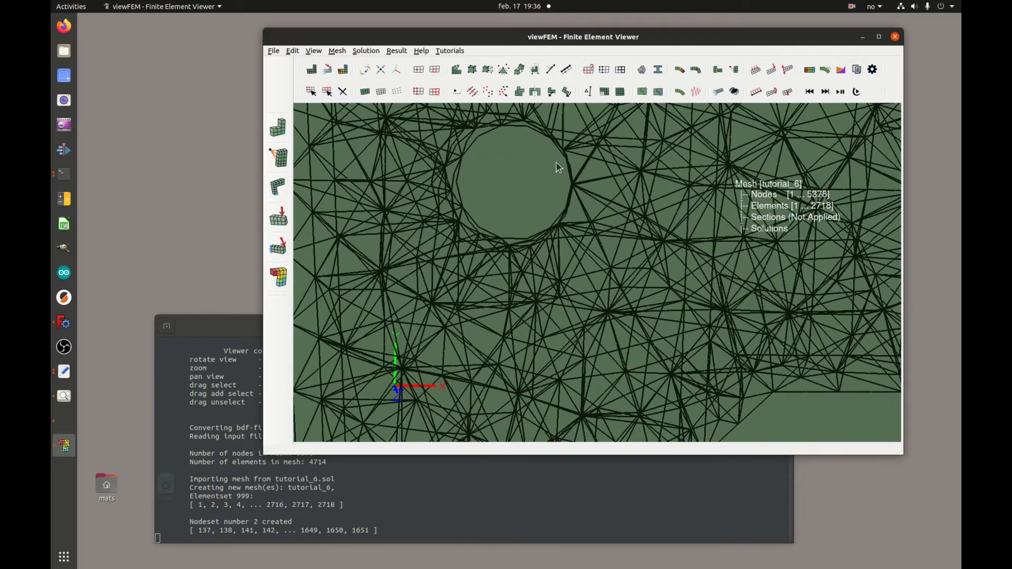
pyautogui.moveTo(531, 132); pyautogui.dragTo(578, 234)
pyautogui.moveTo(578, 238); pyautogui.dragTo(576, 237)
pyautogui.moveTo(579, 243); pyautogui.dragTo(659, 281, button='middle')
pyautogui.moveTo(567, 214); pyautogui.dragTo(591, 137, button='middle')
pyautogui.keyDown('shift'); pyautogui.moveTo(585, 140); pyautogui.dragTo(559, 223); pyautogui.keyUp('shift')
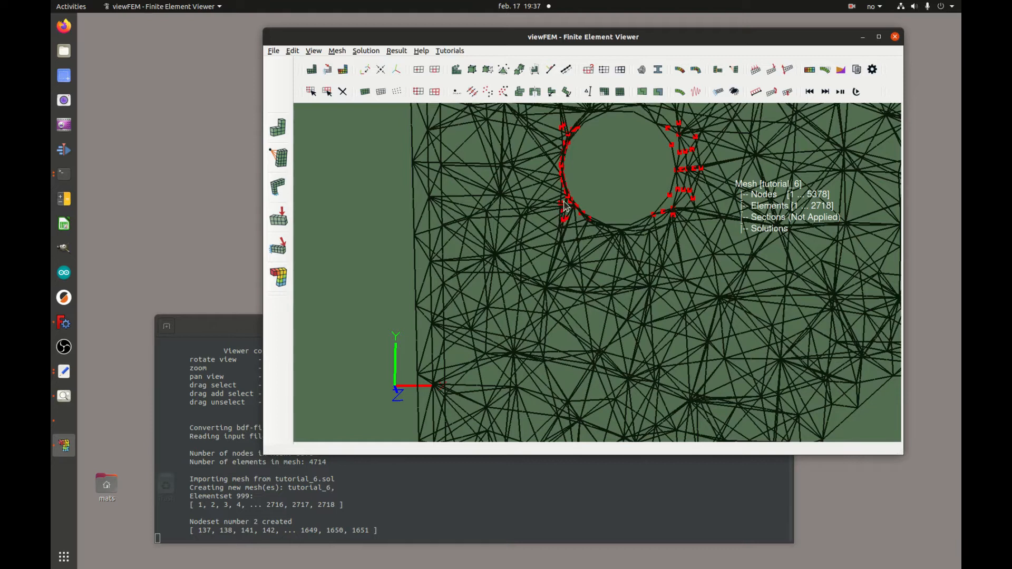
pyautogui.moveTo(569, 144); pyautogui.dragTo(566, 186, button='middle')
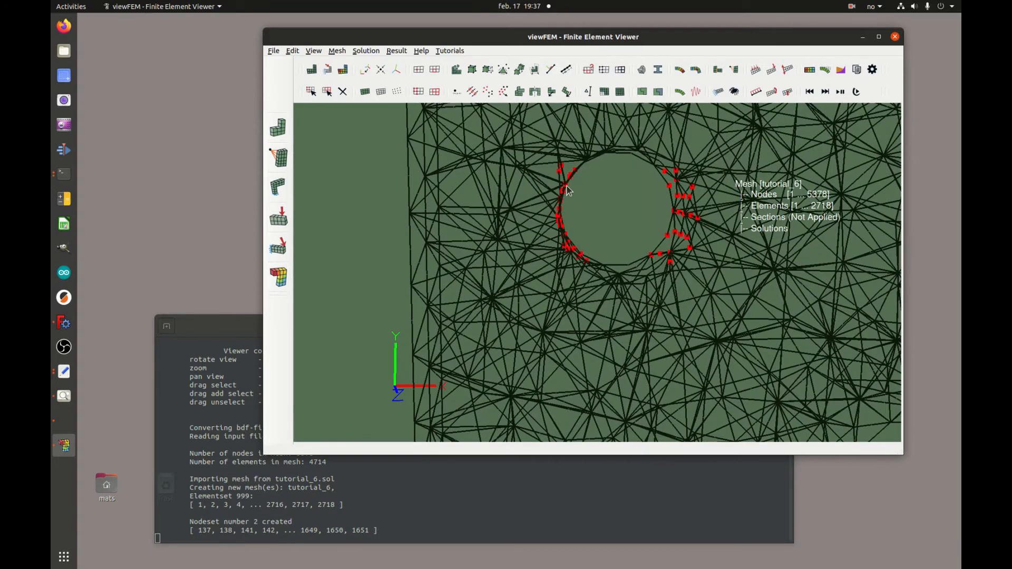
pyautogui.moveTo(563, 170); pyautogui.dragTo(577, 248)
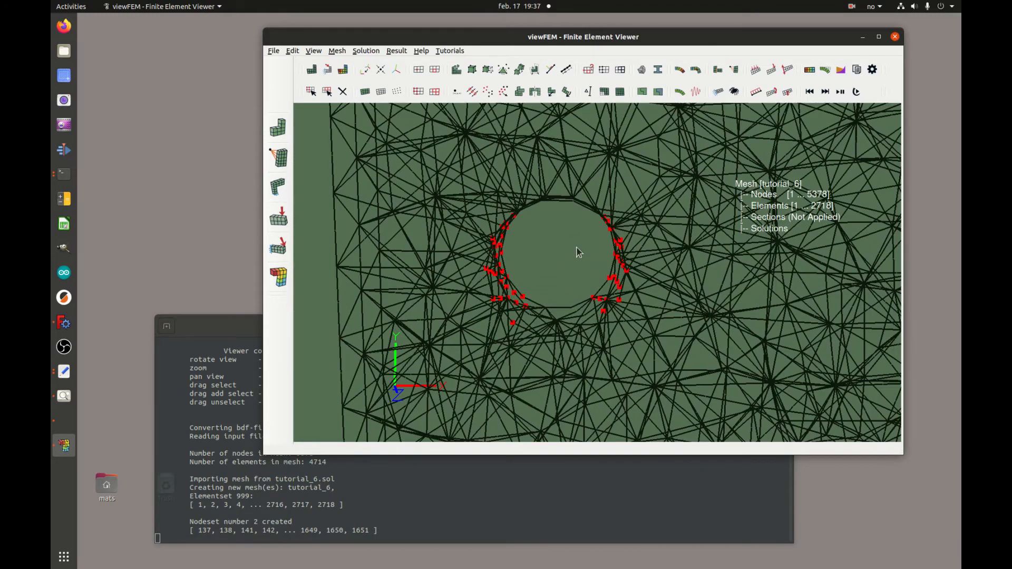
pyautogui.moveTo(573, 240); pyautogui.dragTo(563, 369, button='right')
pyautogui.moveTo(621, 301); pyautogui.dragTo(605, 332, button='middle')
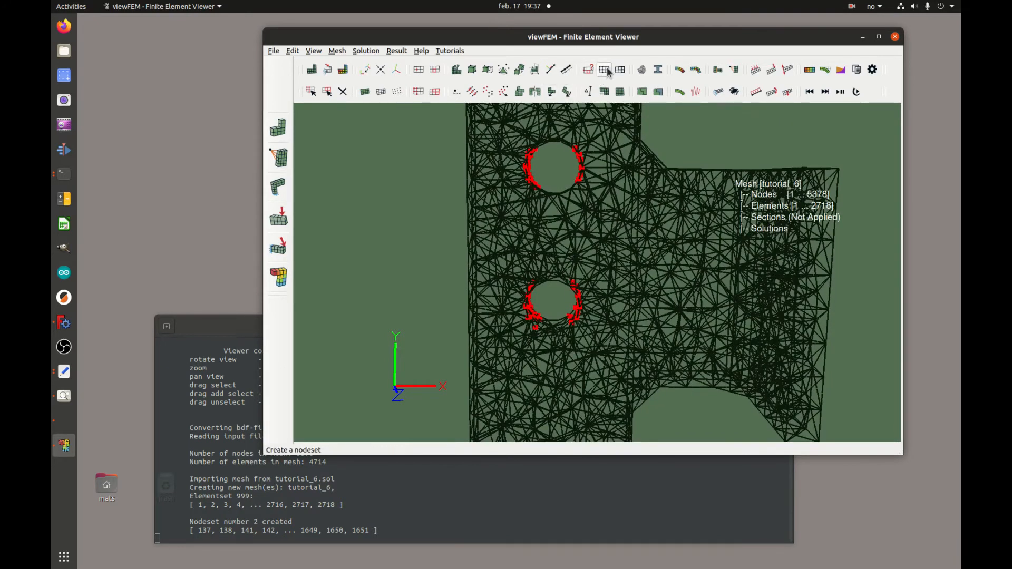
# Save the selected hole nodes as nodeset 1.
pyautogui.click(604, 69)
pyautogui.click(559, 248)
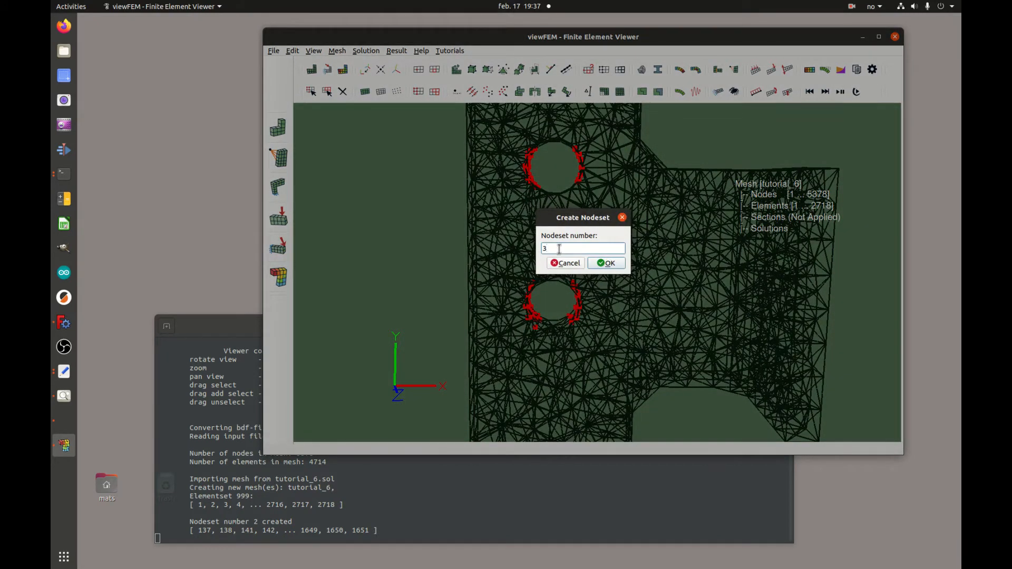
pyautogui.click(610, 263)
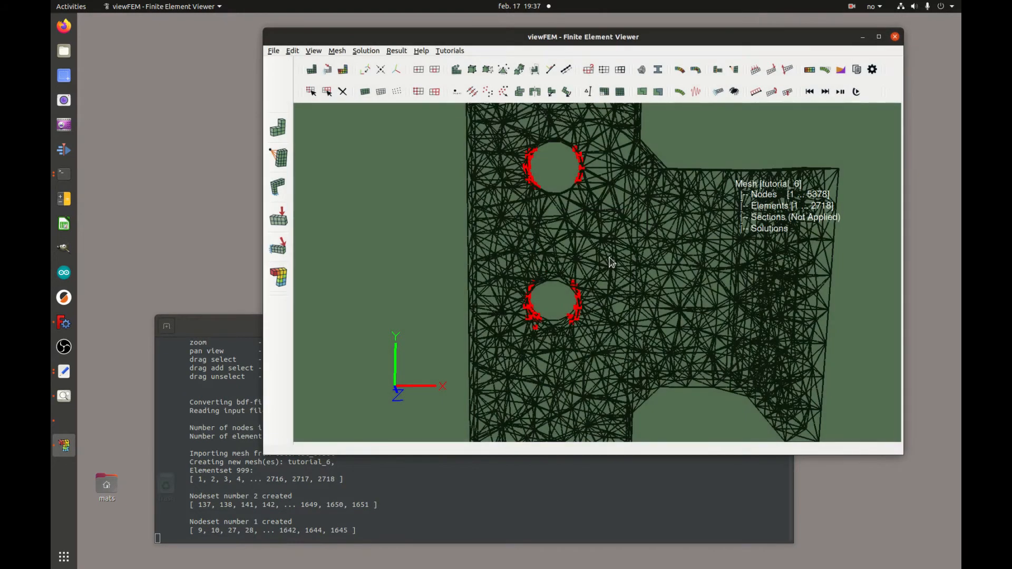
# Zoom out and orbit the bracket to its side profile, then box-select nodes on the right arm.
pyautogui.moveTo(646, 319); pyautogui.dragTo(642, 232, button='middle')
pyautogui.moveTo(641, 232); pyautogui.dragTo(663, 274, button='right')
pyautogui.moveTo(704, 255); pyautogui.dragTo(731, 257)
pyautogui.moveTo(732, 257); pyautogui.dragTo(672, 269)
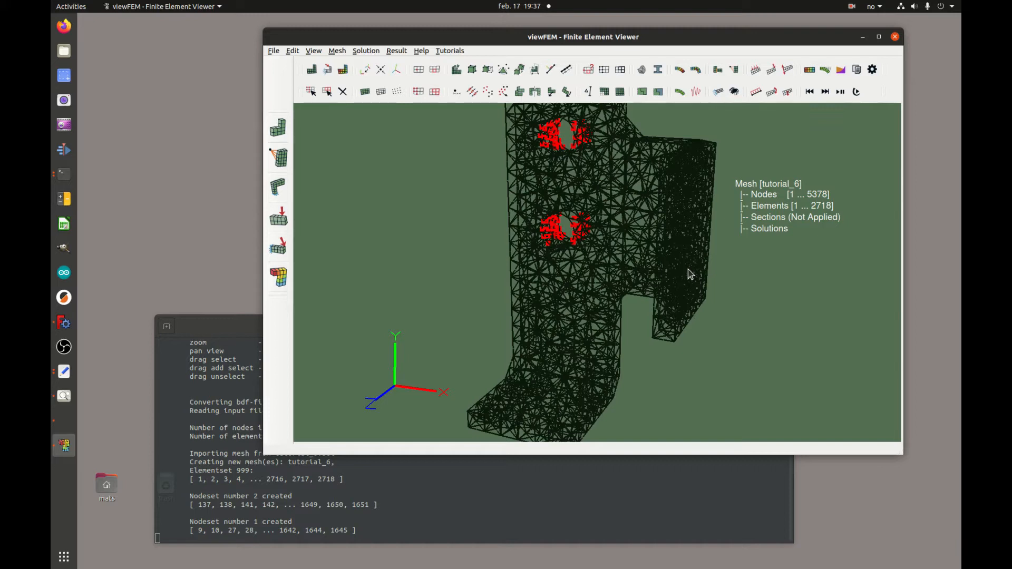
pyautogui.moveTo(588, 204); pyautogui.dragTo(585, 171)
pyautogui.moveTo(656, 197); pyautogui.dragTo(649, 177, button='middle')
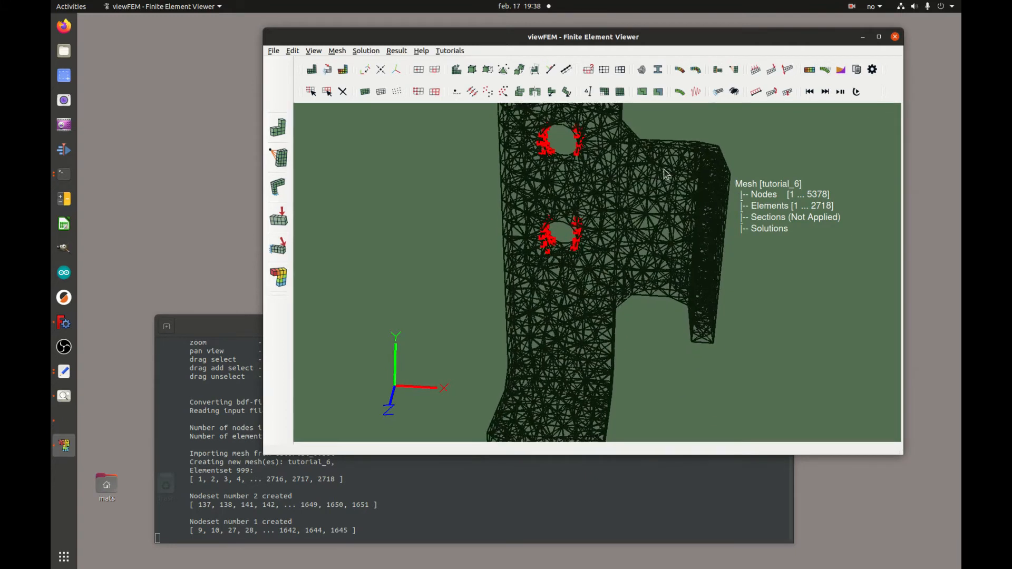
pyautogui.moveTo(662, 168); pyautogui.dragTo(646, 216, button='right')
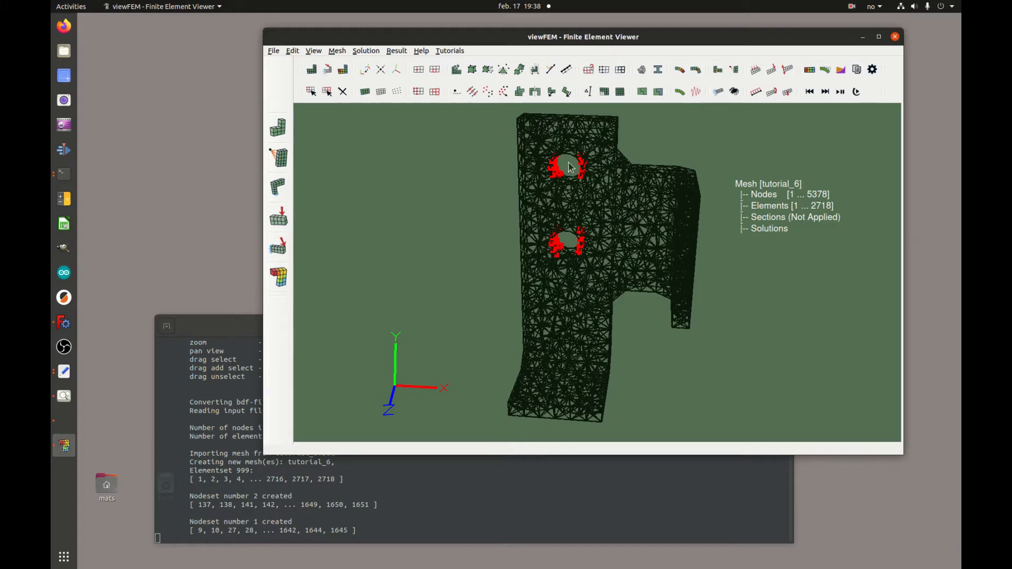
pyautogui.moveTo(643, 234)
pyautogui.mouseDown()
pyautogui.moveTo(657, 212)
pyautogui.moveTo(643, 165)
pyautogui.moveTo(655, 223)
pyautogui.mouseUp()
pyautogui.scroll(3, 583, 158)
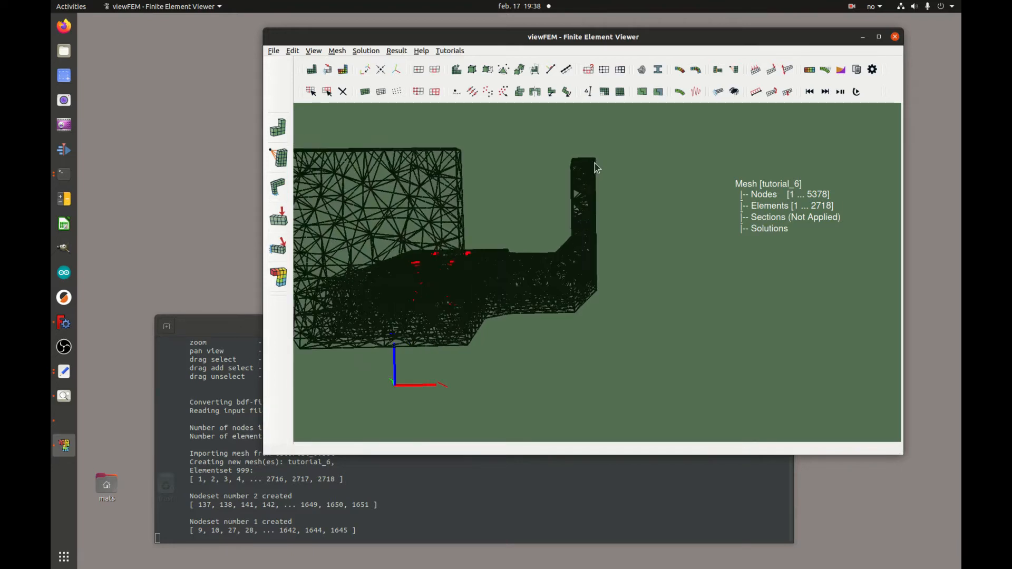
pyautogui.moveTo(567, 208); pyautogui.dragTo(574, 226)
pyautogui.moveTo(623, 189); pyautogui.dragTo(679, 192)
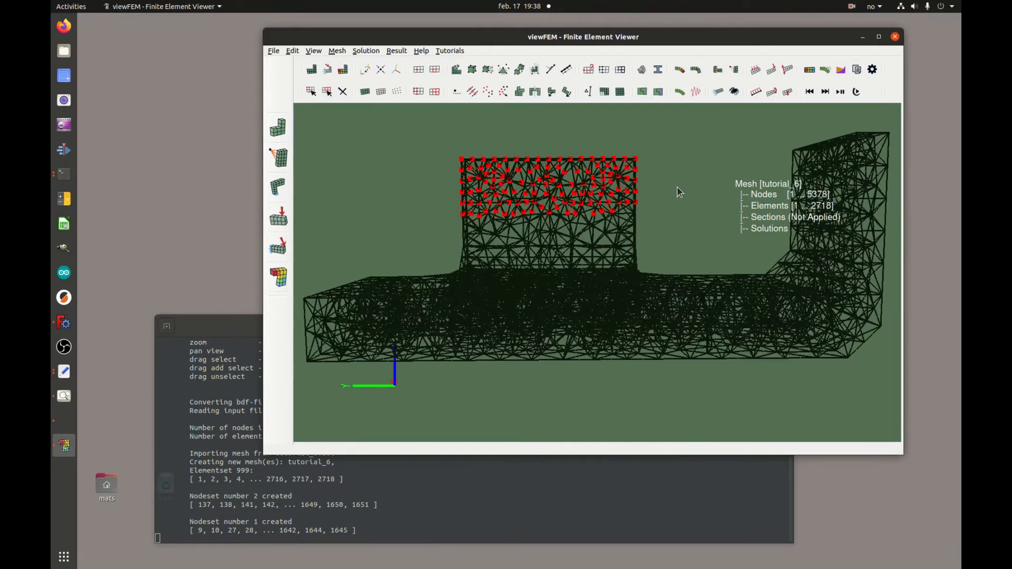
# Trim the node selection to one face of the upright end tab and save it as nodeset 3.
pyautogui.moveTo(576, 128); pyautogui.dragTo(670, 218)
pyautogui.moveTo(436, 130); pyautogui.dragTo(649, 175)
pyautogui.moveTo(611, 216); pyautogui.dragTo(612, 217)
pyautogui.moveTo(737, 224); pyautogui.dragTo(677, 218)
pyautogui.moveTo(619, 143); pyautogui.dragTo(576, 233)
pyautogui.moveTo(583, 259); pyautogui.dragTo(599, 189, button='right')
pyautogui.moveTo(599, 189); pyautogui.dragTo(642, 271, button='middle')
pyautogui.moveTo(643, 266); pyautogui.dragTo(643, 296)
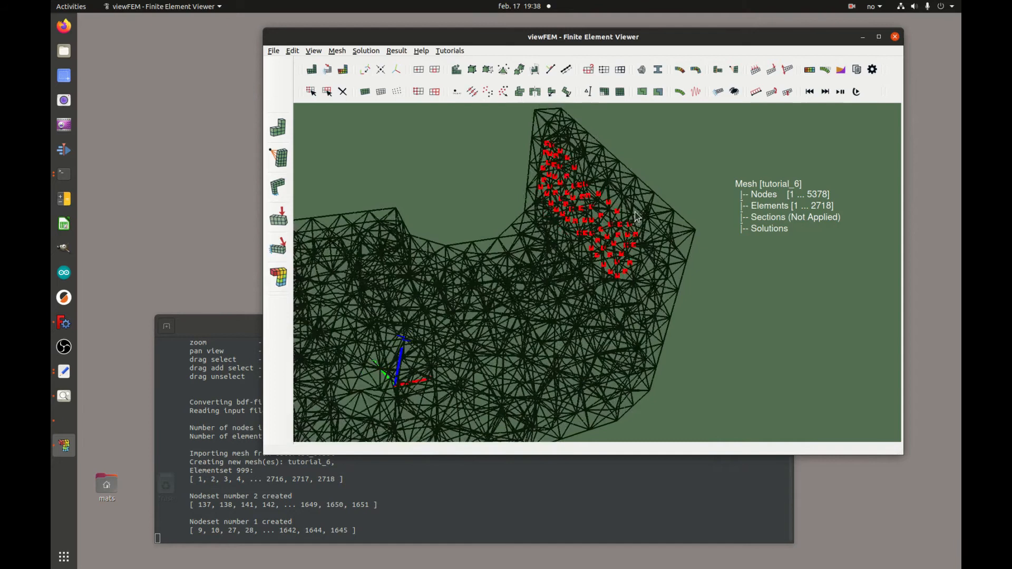
pyautogui.moveTo(636, 216); pyautogui.dragTo(627, 296)
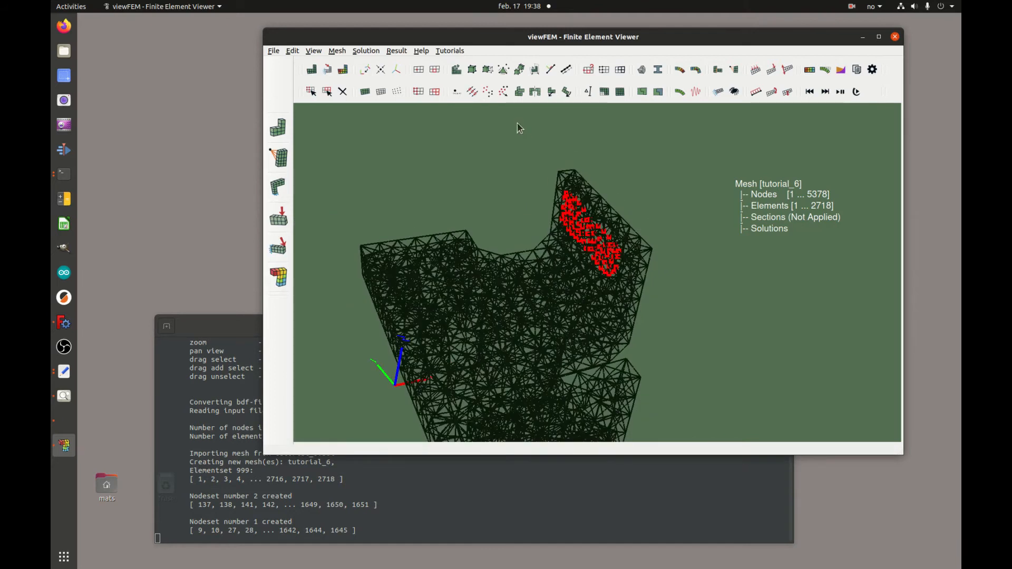
pyautogui.click(604, 70)
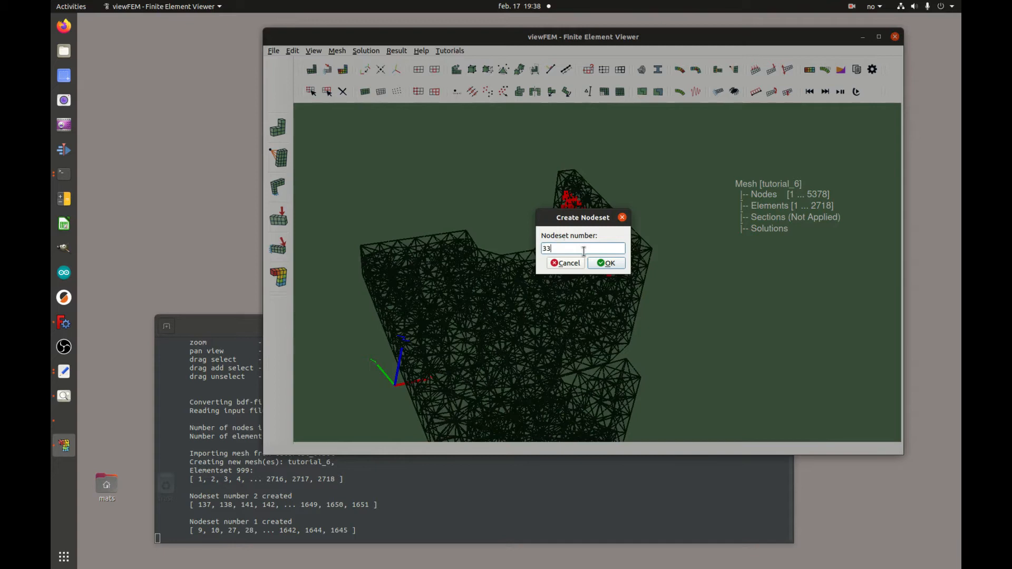
pyautogui.click(606, 263)
# Turn the selected end-tab nodes toward the viewer and save them as nodeset 4.
pyautogui.moveTo(677, 281)
pyautogui.mouseDown()
pyautogui.moveTo(782, 271)
pyautogui.moveTo(665, 324)
pyautogui.moveTo(607, 288)
pyautogui.moveTo(684, 343)
pyautogui.moveTo(652, 332)
pyautogui.moveTo(671, 335)
pyautogui.moveTo(719, 313)
pyautogui.moveTo(679, 309)
pyautogui.moveTo(709, 272)
pyautogui.moveTo(694, 282)
pyautogui.mouseUp()
pyautogui.scroll(-2, 693, 281)
pyautogui.moveTo(709, 272); pyautogui.dragTo(678, 261, button='middle')
pyautogui.moveTo(731, 299); pyautogui.dragTo(744, 293)
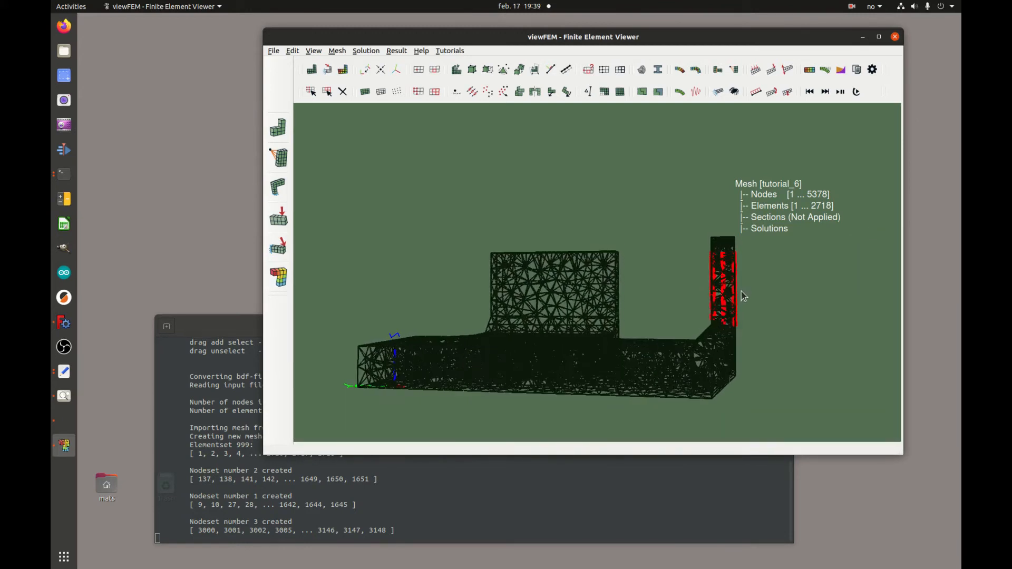
pyautogui.moveTo(722, 334)
pyautogui.mouseDown()
pyautogui.moveTo(695, 307)
pyautogui.moveTo(742, 335)
pyautogui.mouseUp()
pyautogui.scroll(5, 742, 336)
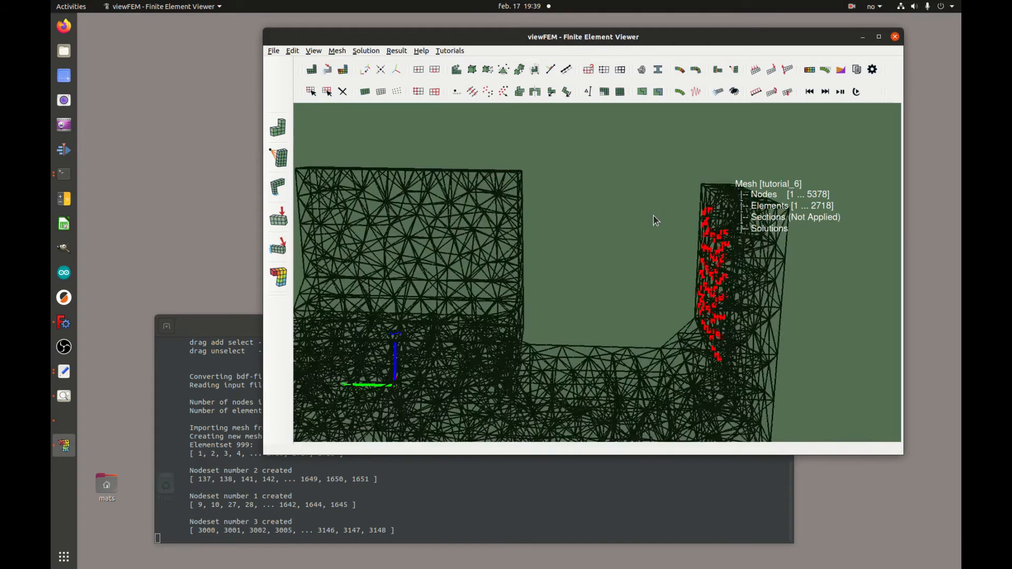
pyautogui.moveTo(713, 259); pyautogui.dragTo(750, 260)
pyautogui.scroll(-3, 750, 260)
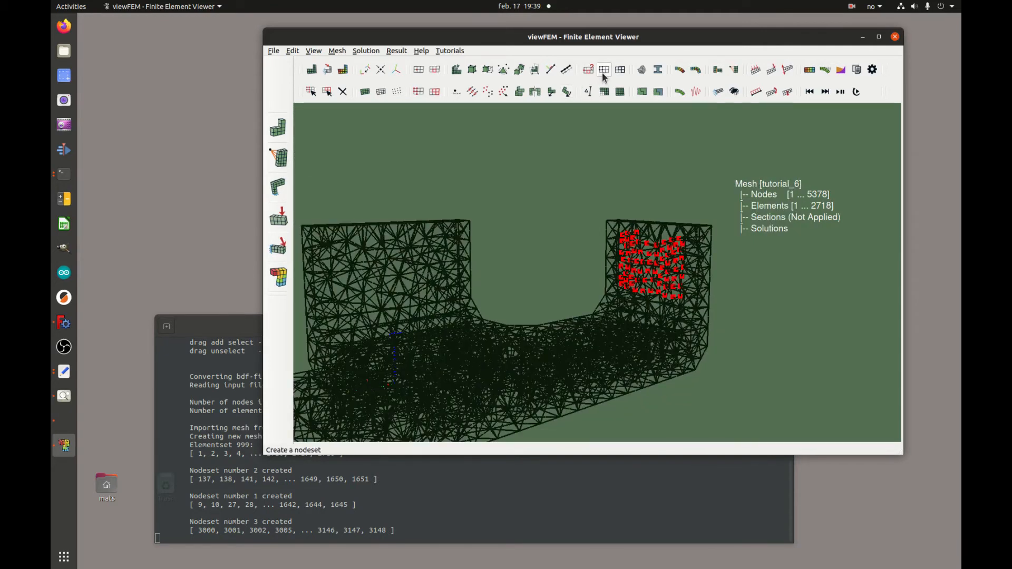
pyautogui.click(604, 92)
pyautogui.click(606, 263)
pyautogui.moveTo(620, 269); pyautogui.dragTo(651, 380)
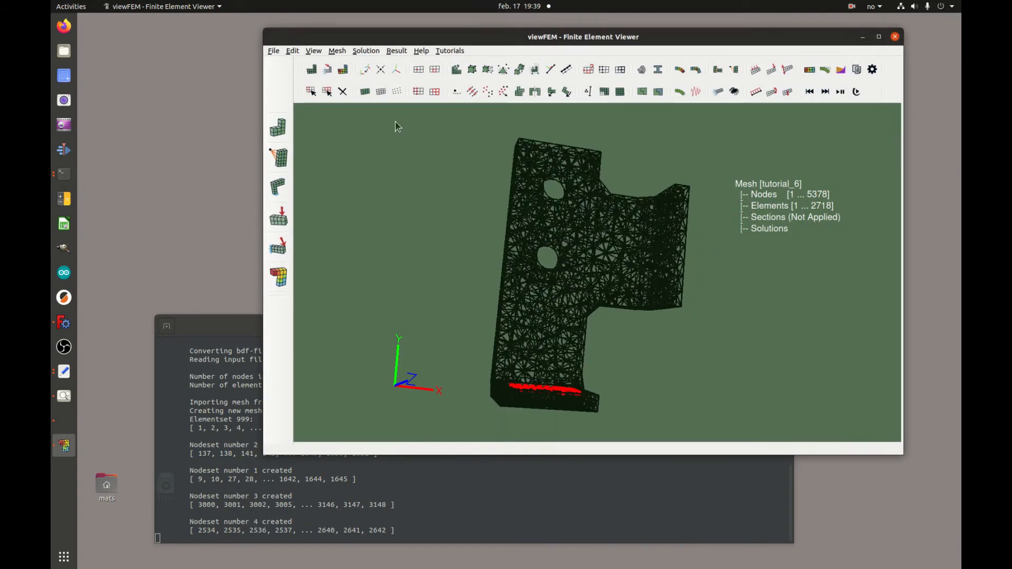
# Switch to shaded display and create section-1 with material 316_stainless_steel (N mm kg).
pyautogui.click(365, 91)
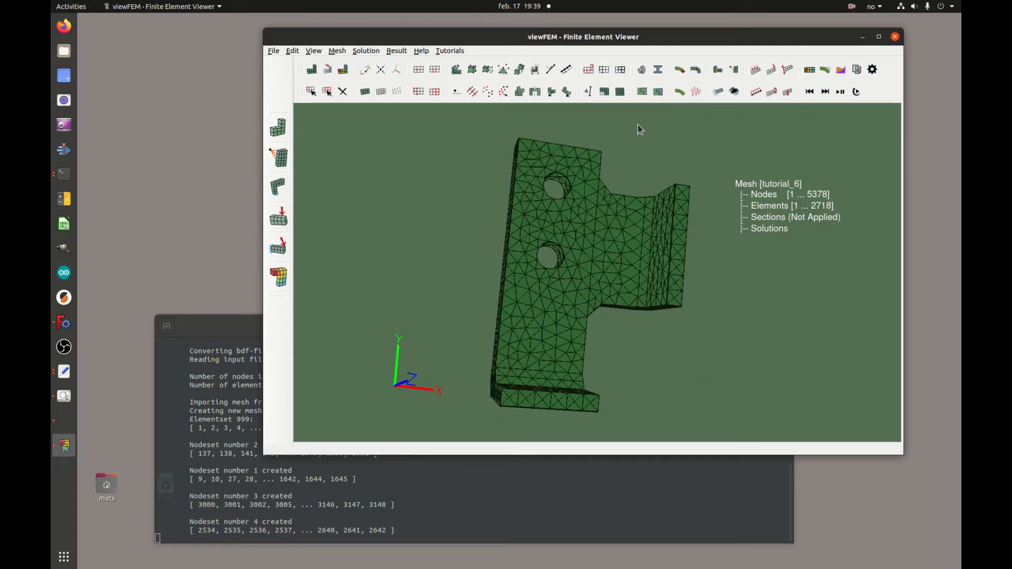
pyautogui.click(642, 91)
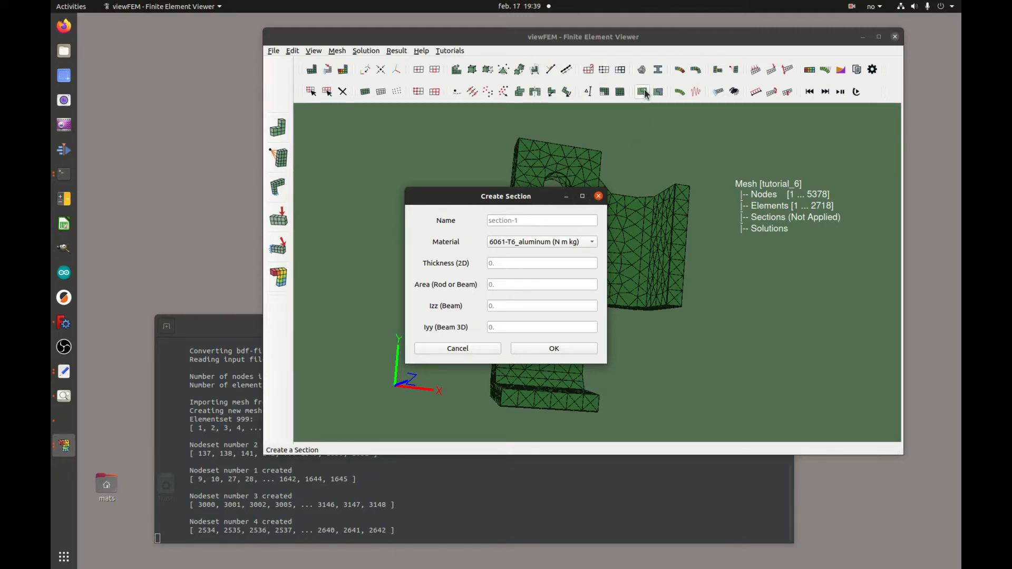
pyautogui.click(571, 241)
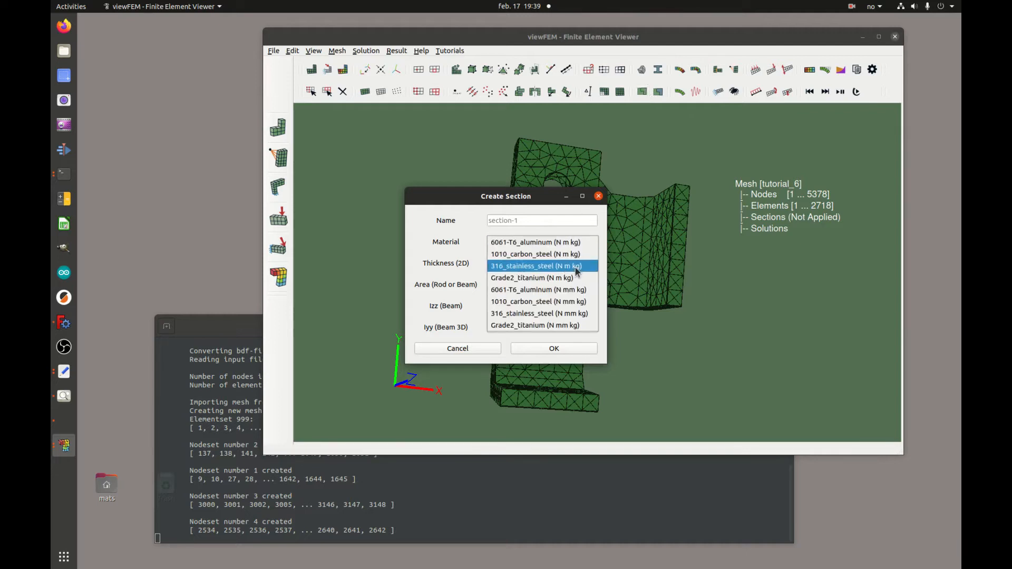
pyautogui.click(580, 314)
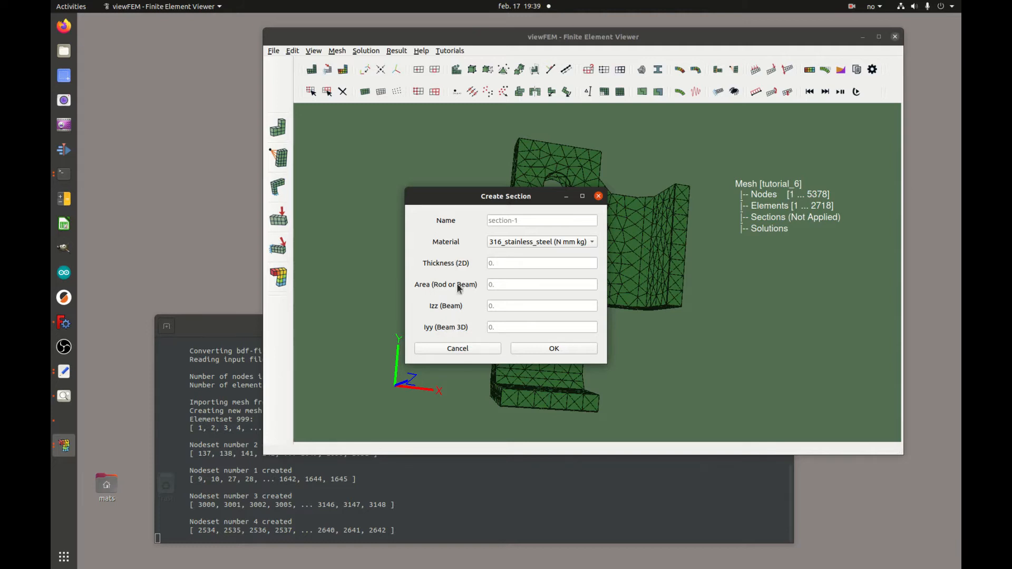
pyautogui.click(555, 349)
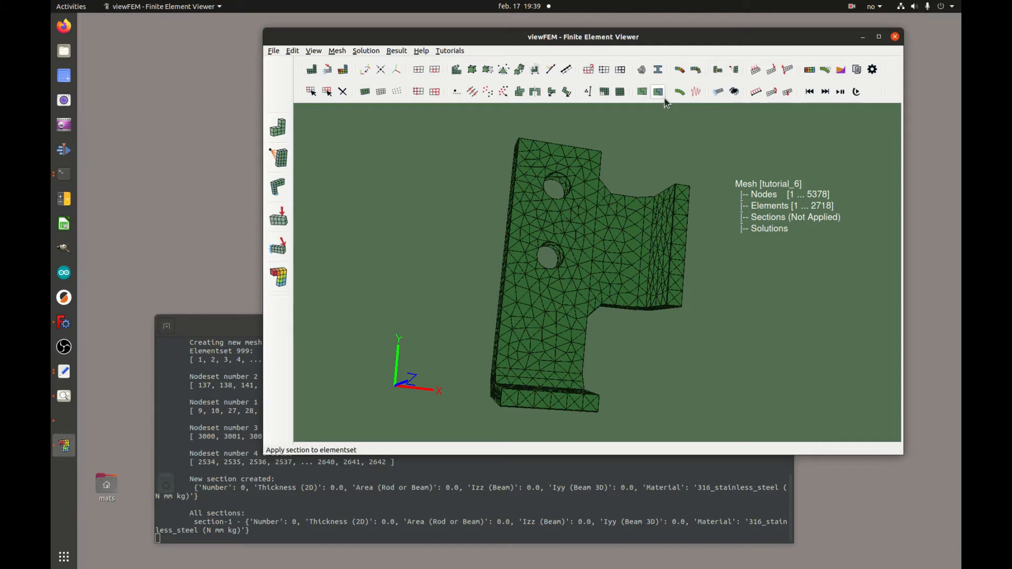
# Assign section-1 to elementset 999, then zoom out to an oblique view of the bracket.
pyautogui.click(663, 93)
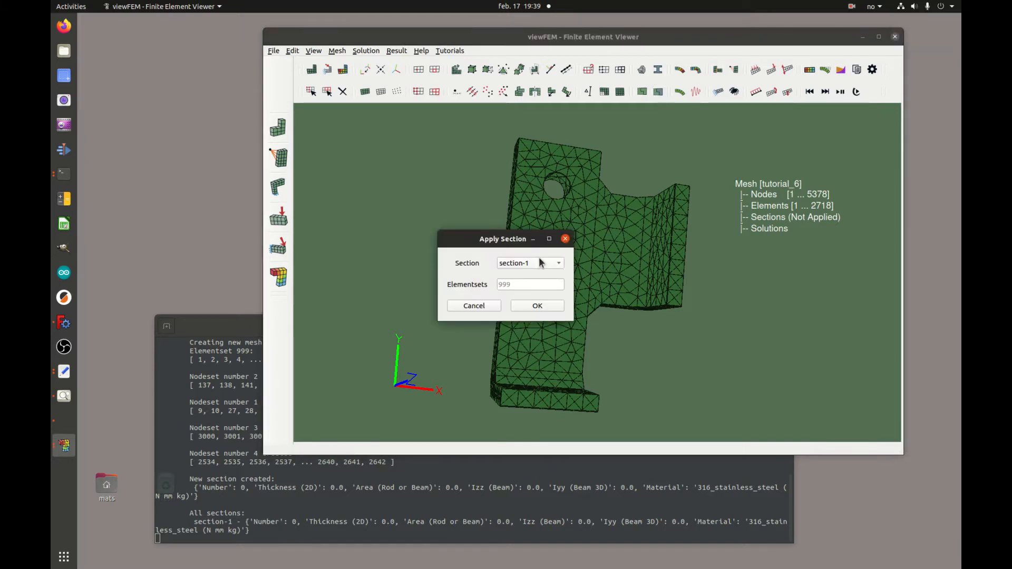
pyautogui.moveTo(507, 241); pyautogui.dragTo(424, 187)
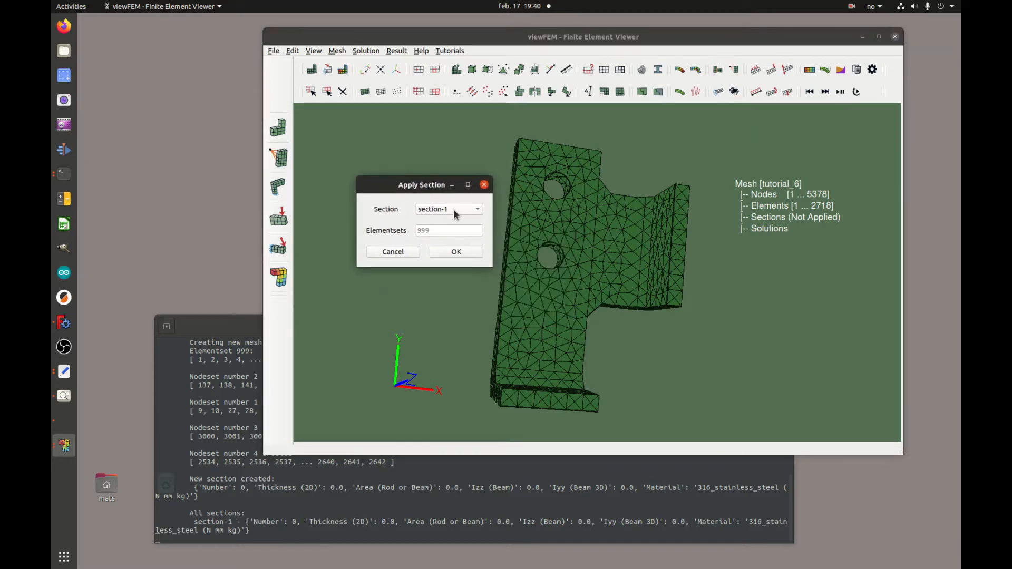
pyautogui.click(435, 231)
pyautogui.click(460, 253)
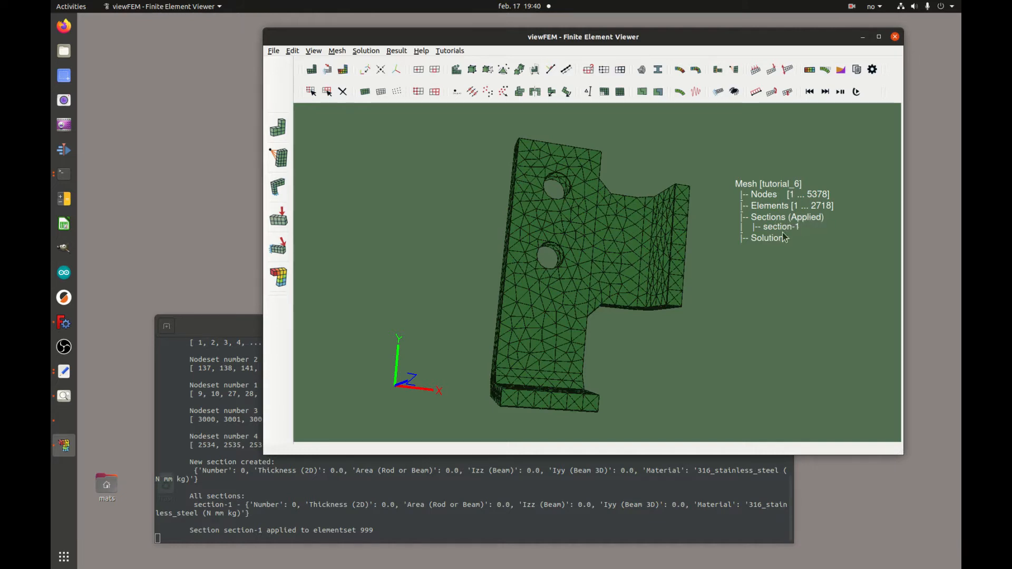
pyautogui.moveTo(637, 356); pyautogui.dragTo(624, 295)
pyautogui.moveTo(623, 291); pyautogui.dragTo(627, 337, button='right')
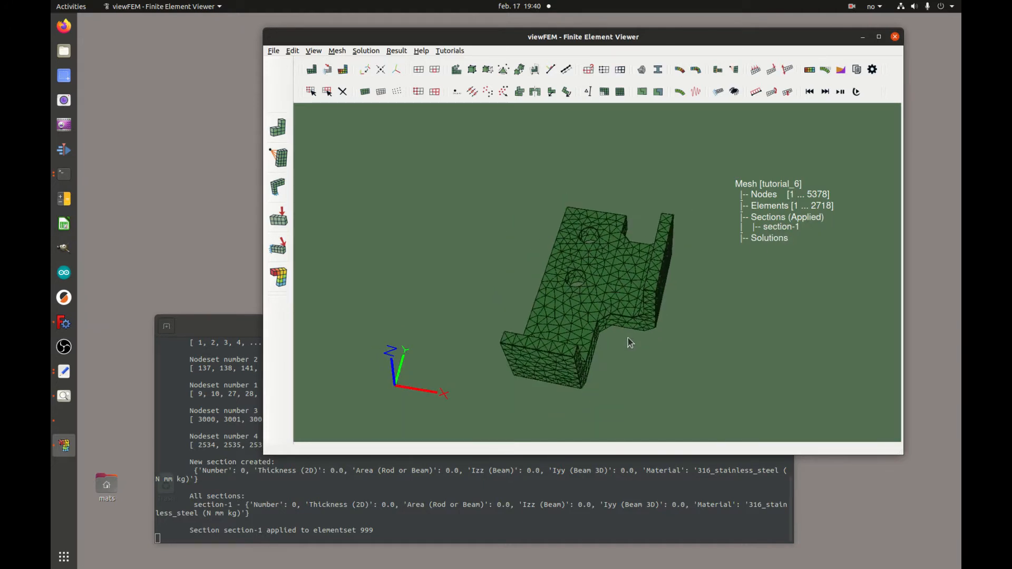
pyautogui.moveTo(627, 337); pyautogui.dragTo(612, 309, button='middle')
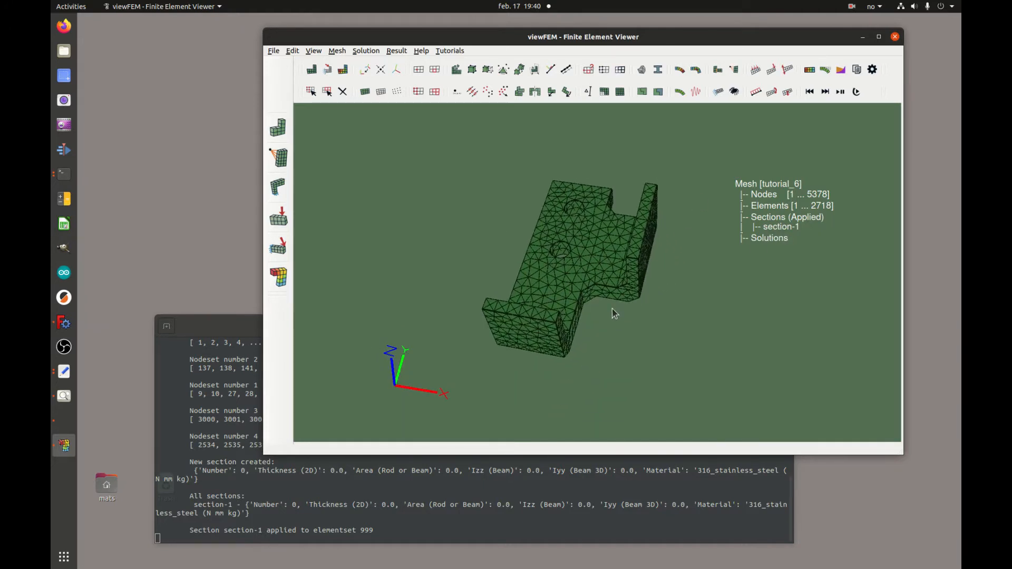
# Create the static solution solution-1.
pyautogui.click(680, 70)
pyautogui.moveTo(498, 228); pyautogui.dragTo(405, 153)
pyautogui.click(437, 177)
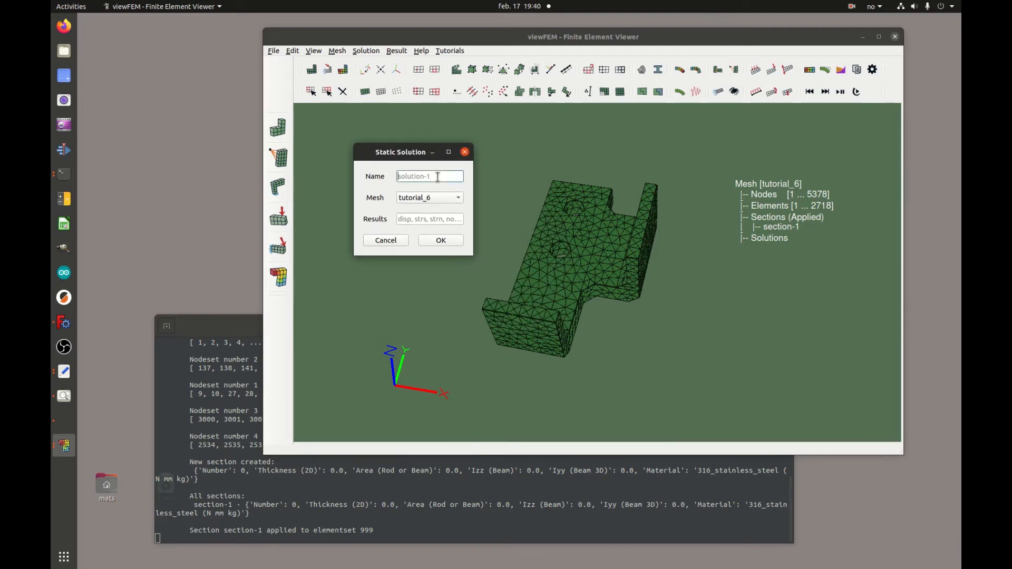
pyautogui.click(442, 240)
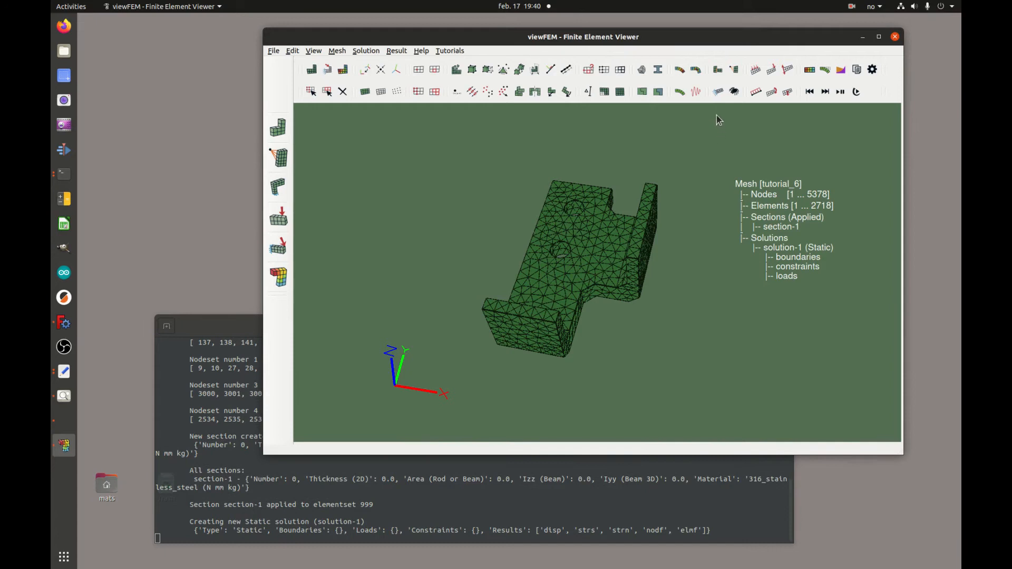
# Add boundary-1, a zero displacement on nodeset 1 constraining DOFs 1 and 3.
pyautogui.click(719, 94)
pyautogui.click(528, 282)
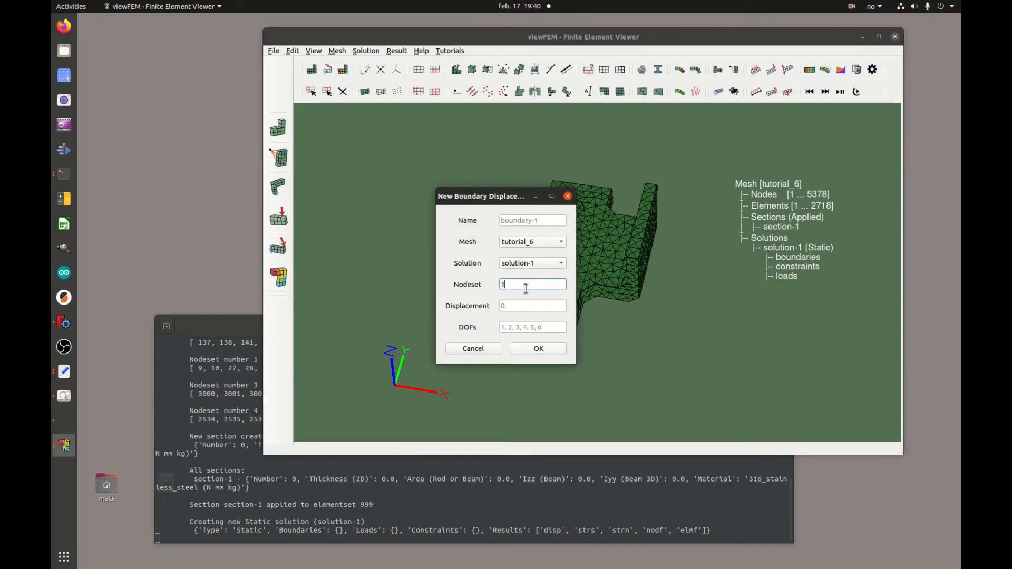
pyautogui.click(525, 328)
pyautogui.write('1,3')
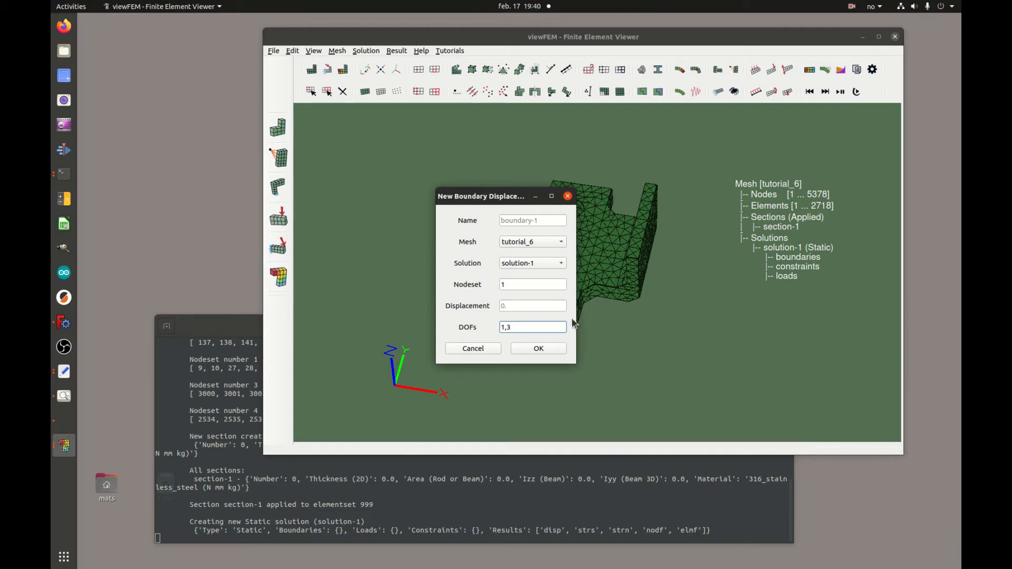
pyautogui.click(538, 349)
pyautogui.click(328, 70)
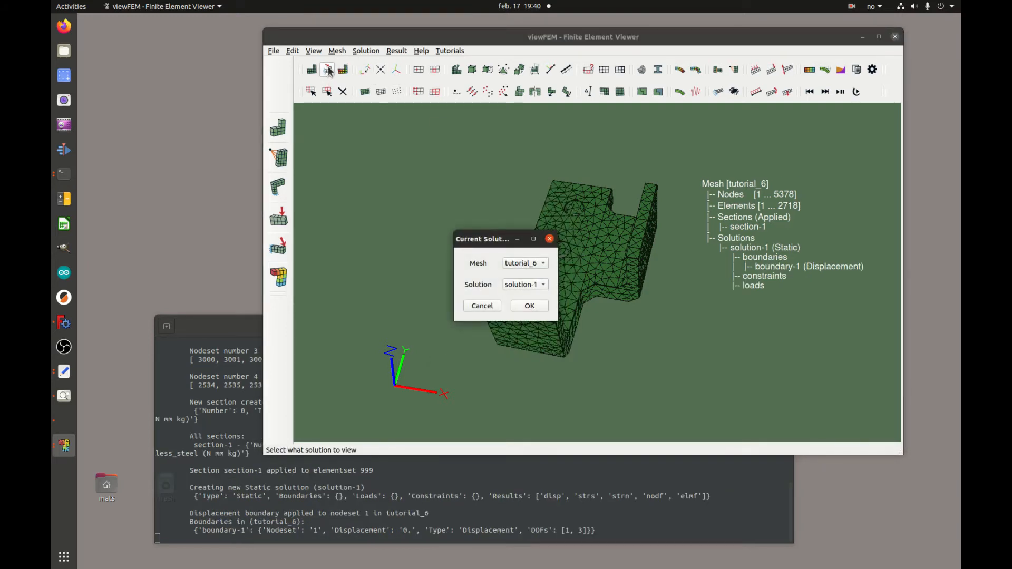
# Display solution-1 on the mesh and frame the whole bracket from the front.
pyautogui.click(529, 306)
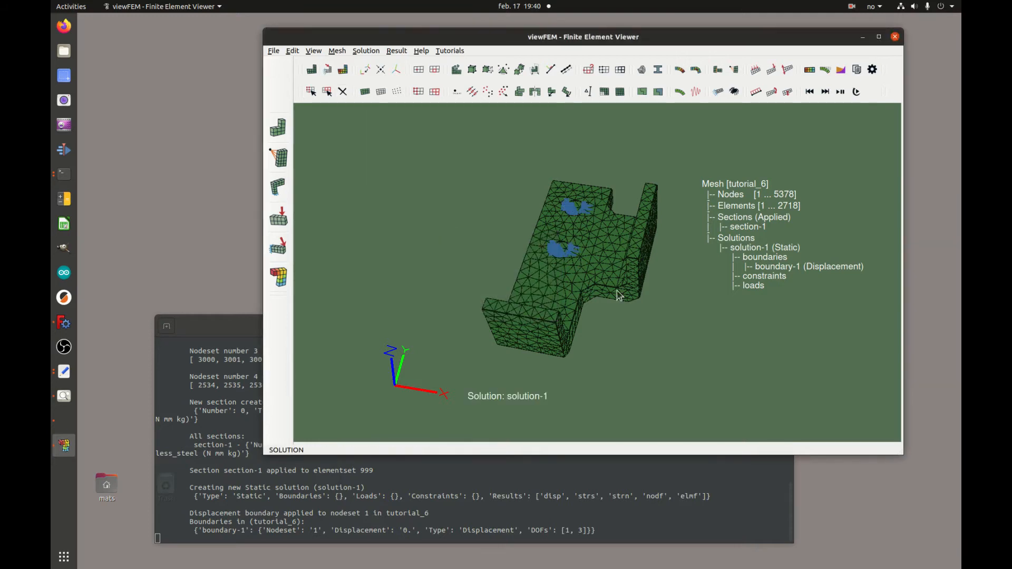
pyautogui.moveTo(607, 249); pyautogui.dragTo(612, 281)
pyautogui.moveTo(572, 307); pyautogui.dragTo(559, 213, button='right')
pyautogui.moveTo(560, 217)
pyautogui.mouseDown()
pyautogui.moveTo(598, 278)
pyautogui.moveTo(561, 253)
pyautogui.moveTo(570, 227)
pyautogui.mouseUp()
pyautogui.moveTo(569, 223); pyautogui.dragTo(607, 254, button='right')
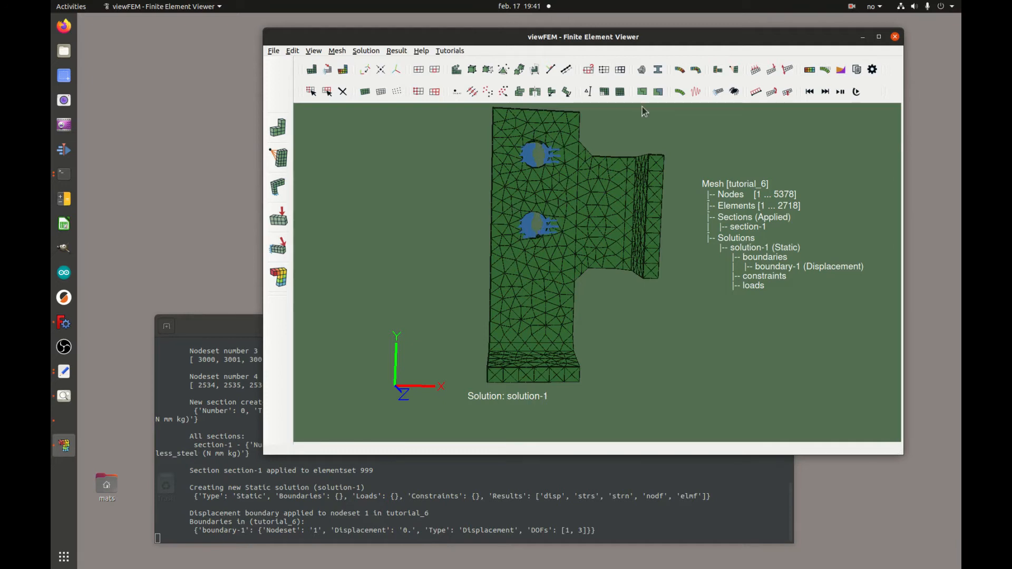
# Add boundary-2, a zero displacement on nodeset 2 constraining DOFs 2 and 3.
pyautogui.click(718, 91)
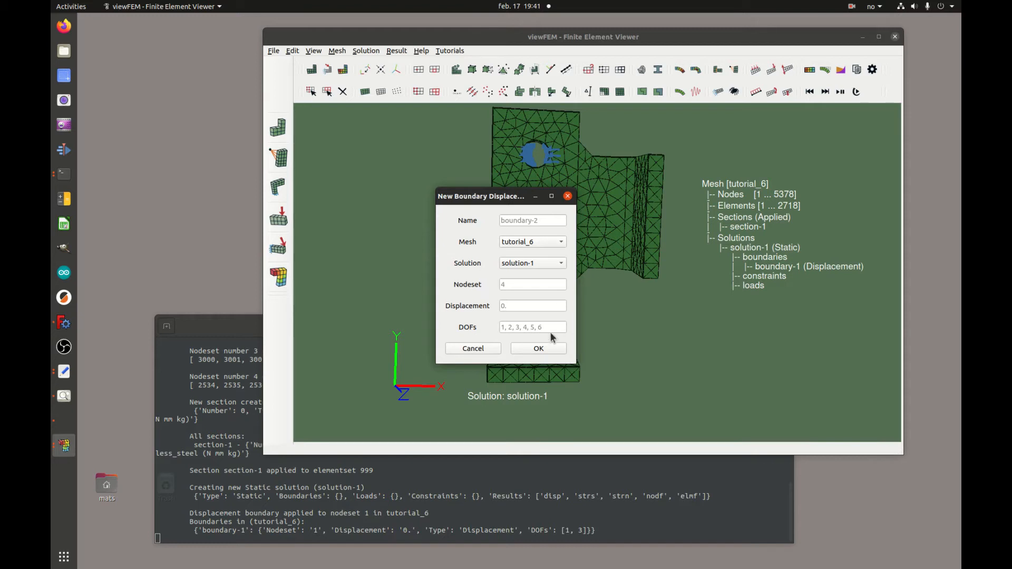
pyautogui.click(522, 287)
pyautogui.click(532, 325)
pyautogui.click(540, 349)
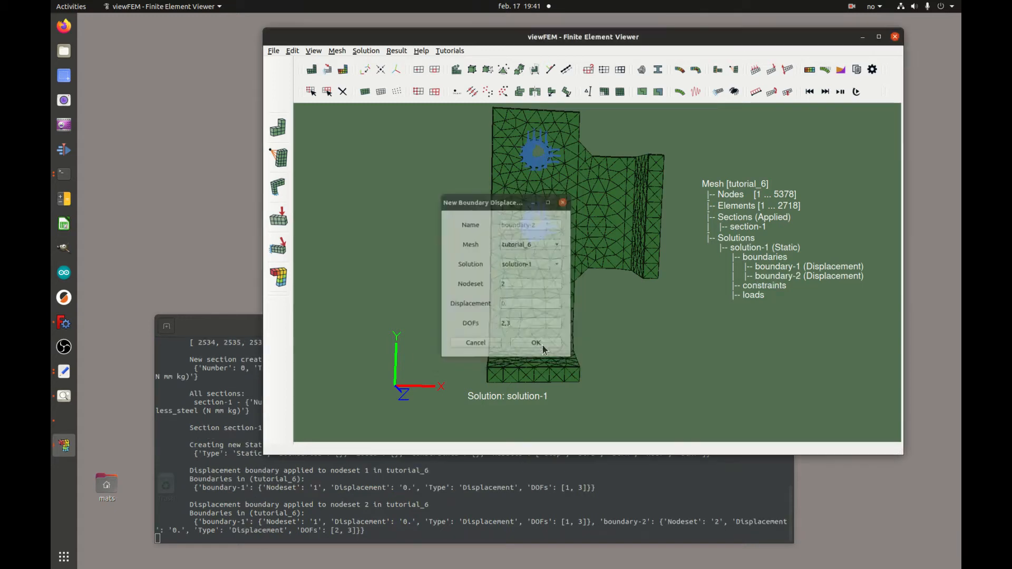
pyautogui.moveTo(596, 248); pyautogui.dragTo(604, 298)
pyautogui.moveTo(707, 125); pyautogui.dragTo(724, 142, button='middle')
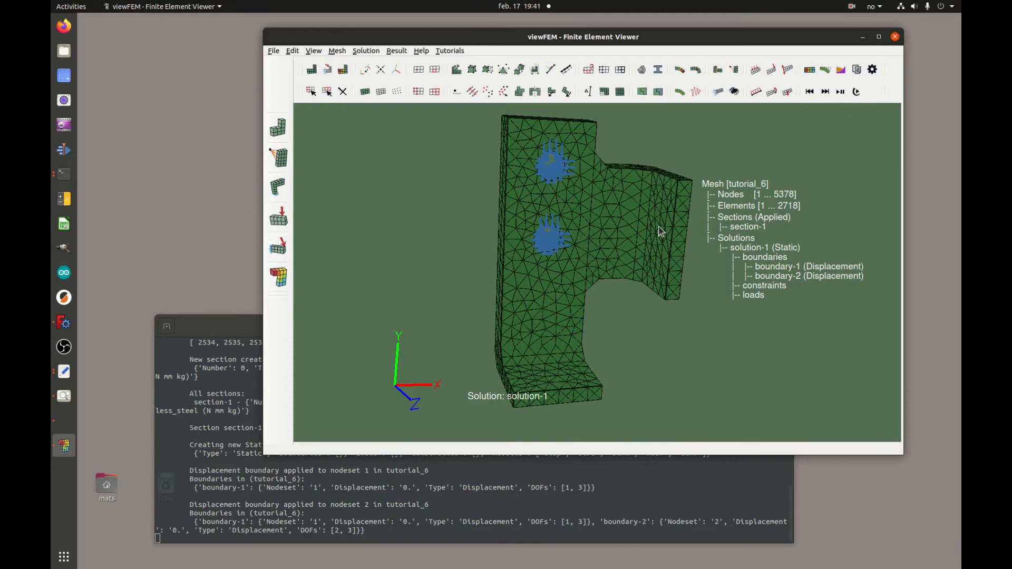
# Apply force_load-1: force 60 on nodeset 3 along x (vector 1, 0).
pyautogui.click(757, 72)
pyautogui.moveTo(499, 169); pyautogui.dragTo(406, 146)
pyautogui.click(425, 235)
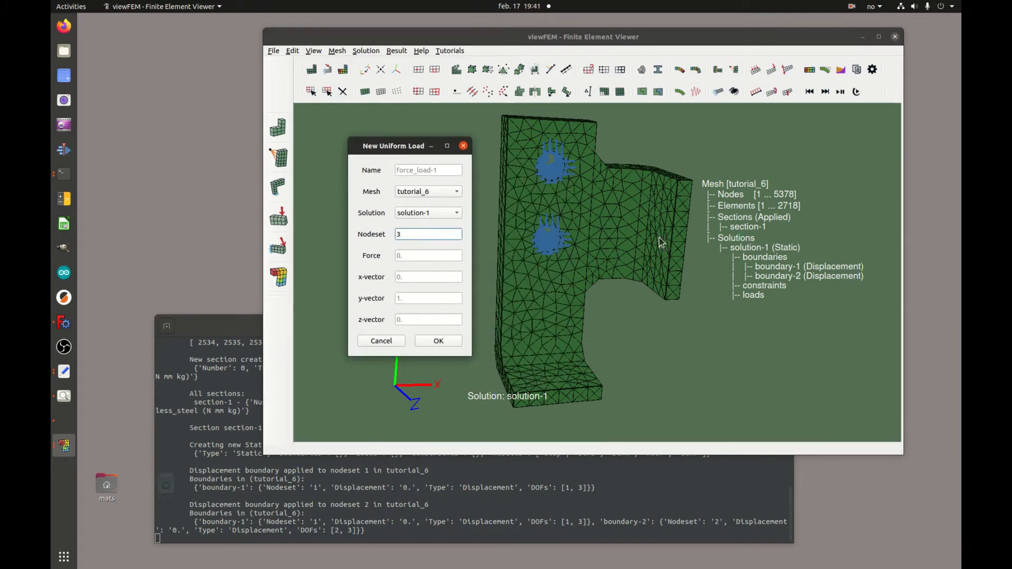
pyautogui.click(410, 255)
pyautogui.click(419, 277)
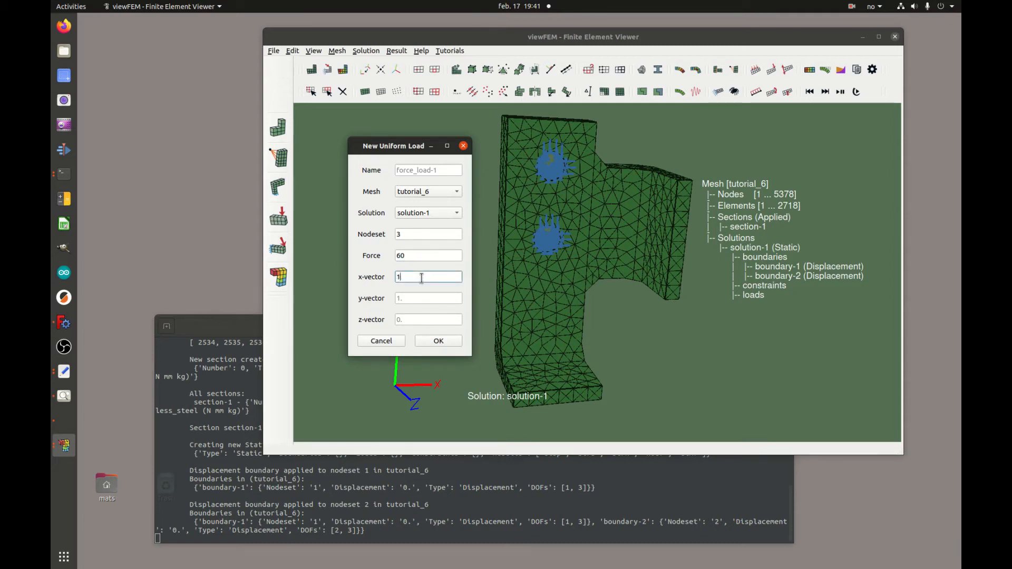
pyautogui.click(414, 299)
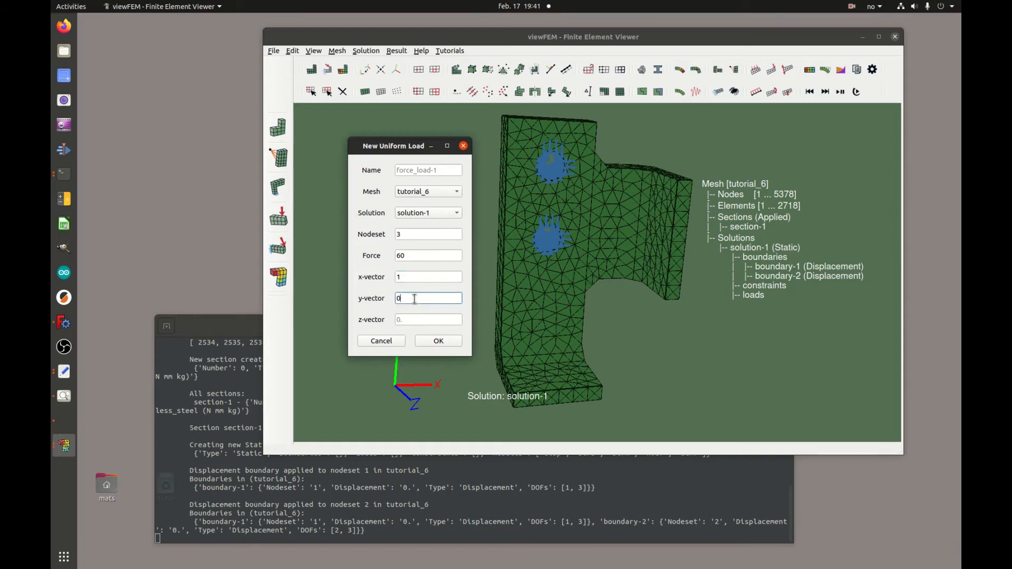
pyautogui.click(449, 341)
# Rotate and zoom the bracket to inspect the load arrows and boundary markers.
pyautogui.moveTo(655, 297); pyautogui.dragTo(690, 242)
pyautogui.moveTo(723, 336); pyautogui.dragTo(681, 218, button='right')
pyautogui.moveTo(681, 218); pyautogui.dragTo(519, 237, button='middle')
pyautogui.moveTo(577, 308); pyautogui.dragTo(591, 186, button='right')
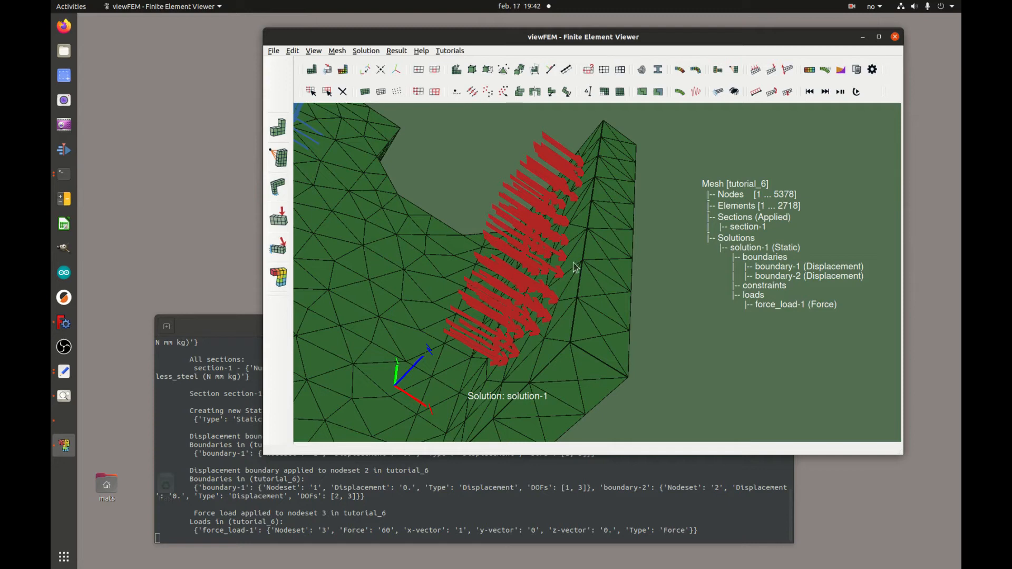
pyautogui.moveTo(559, 278); pyautogui.dragTo(630, 354, button='right')
pyautogui.moveTo(615, 235); pyautogui.dragTo(599, 249)
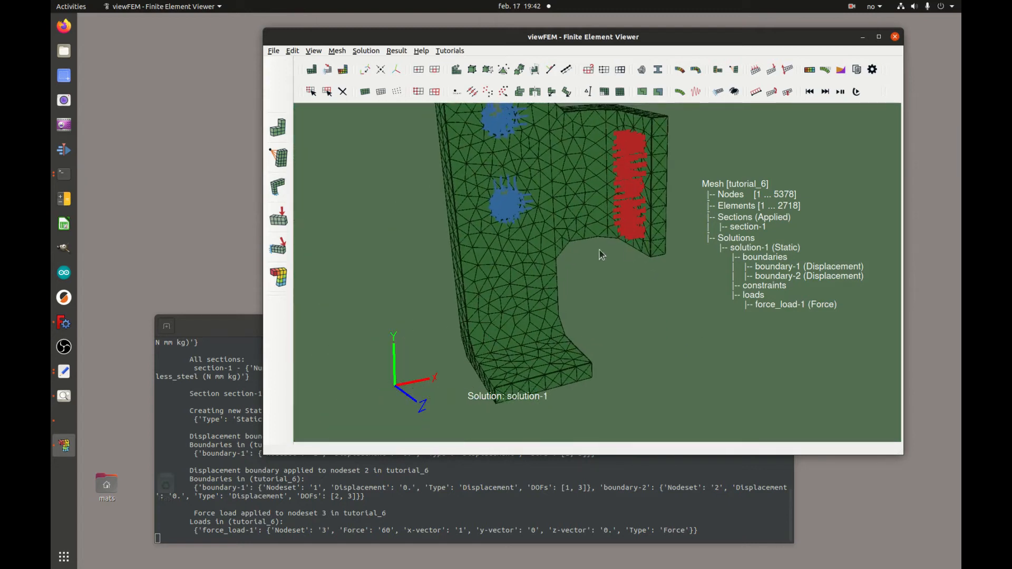
pyautogui.moveTo(599, 250); pyautogui.dragTo(601, 271, button='right')
pyautogui.moveTo(570, 280); pyautogui.dragTo(565, 378)
pyautogui.moveTo(650, 277); pyautogui.dragTo(596, 304)
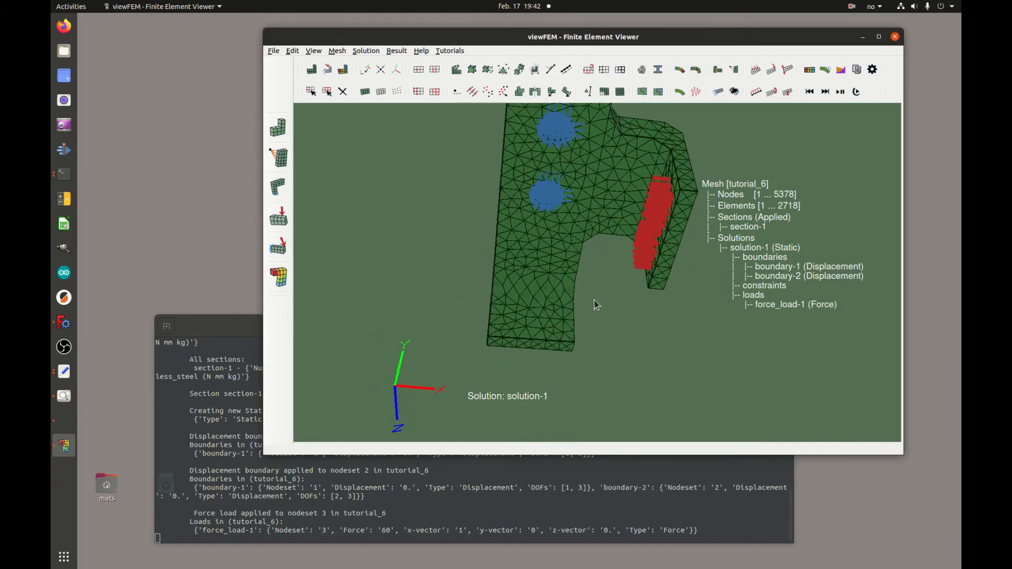
# Dismiss an unneeded load form and rotate the bracket to see its foot.
pyautogui.click(734, 70)
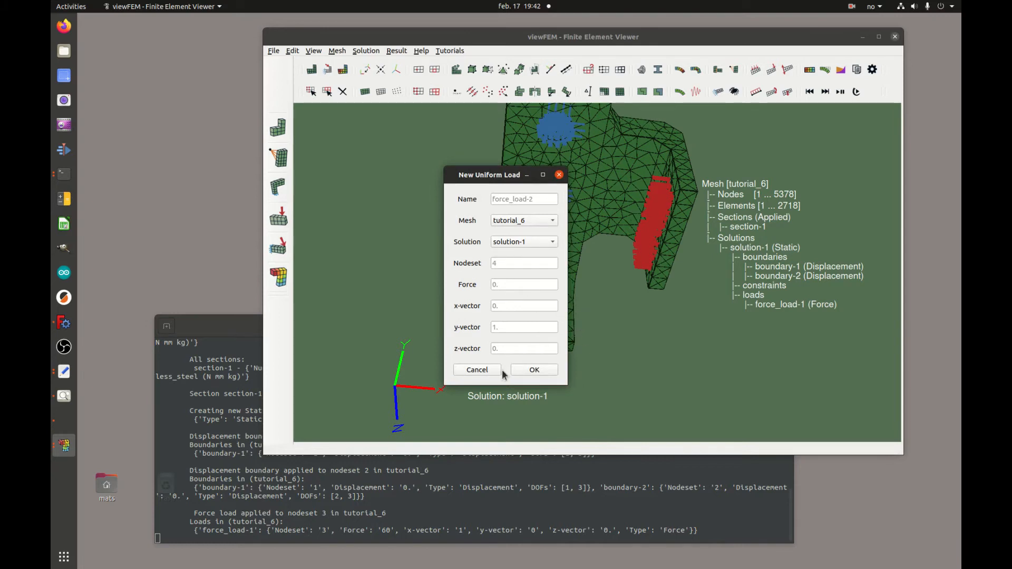
pyautogui.click(478, 369)
pyautogui.moveTo(484, 363); pyautogui.dragTo(589, 220)
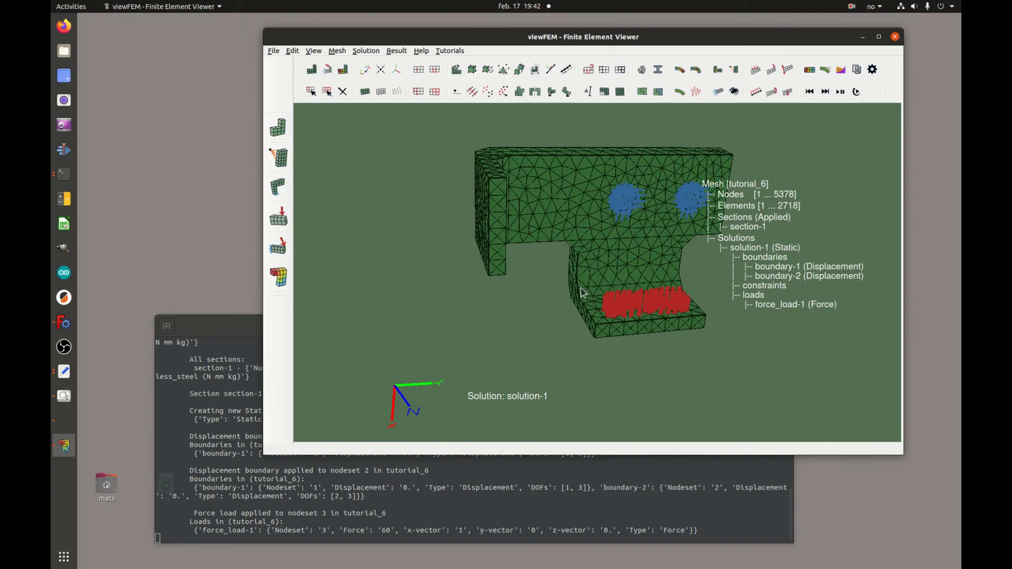
pyautogui.moveTo(585, 293); pyautogui.dragTo(548, 285)
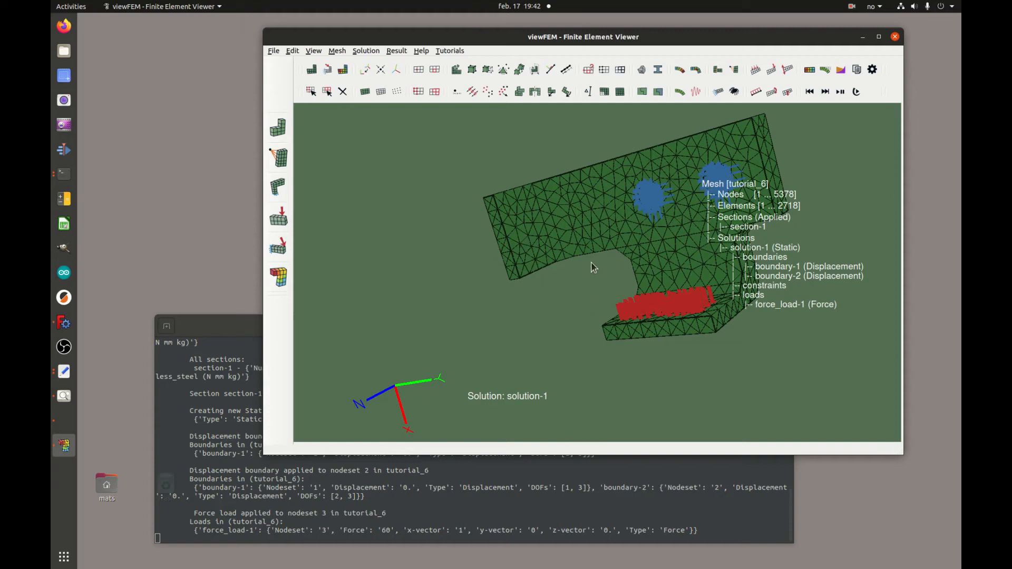
pyautogui.moveTo(576, 320)
pyautogui.mouseDown()
pyautogui.moveTo(602, 261)
pyautogui.moveTo(613, 310)
pyautogui.moveTo(596, 314)
pyautogui.moveTo(603, 293)
pyautogui.moveTo(578, 301)
pyautogui.mouseUp()
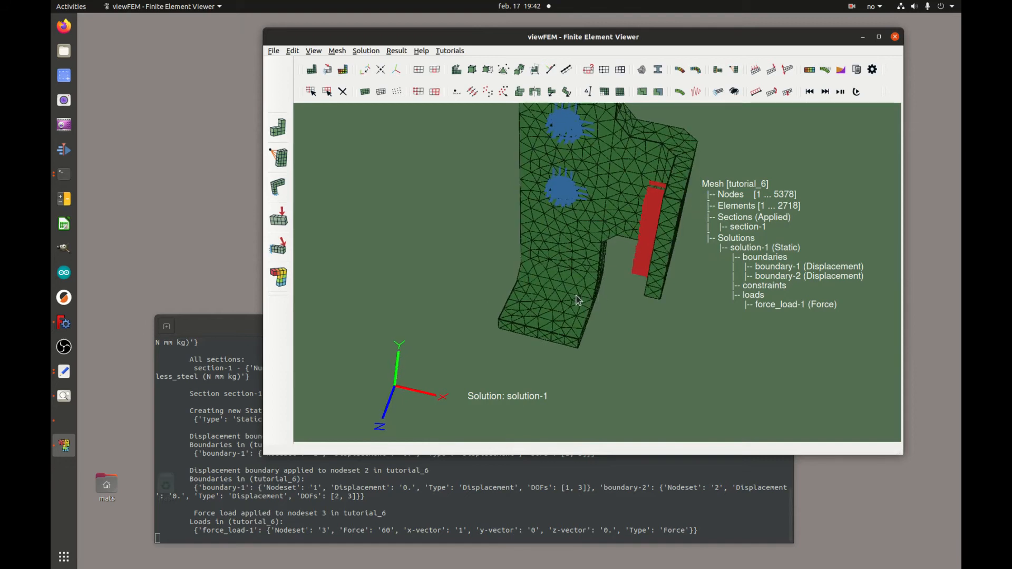
# Apply force_load-2: force 30 on nodeset 4 in the negative y direction.
pyautogui.click(755, 70)
pyautogui.click(529, 262)
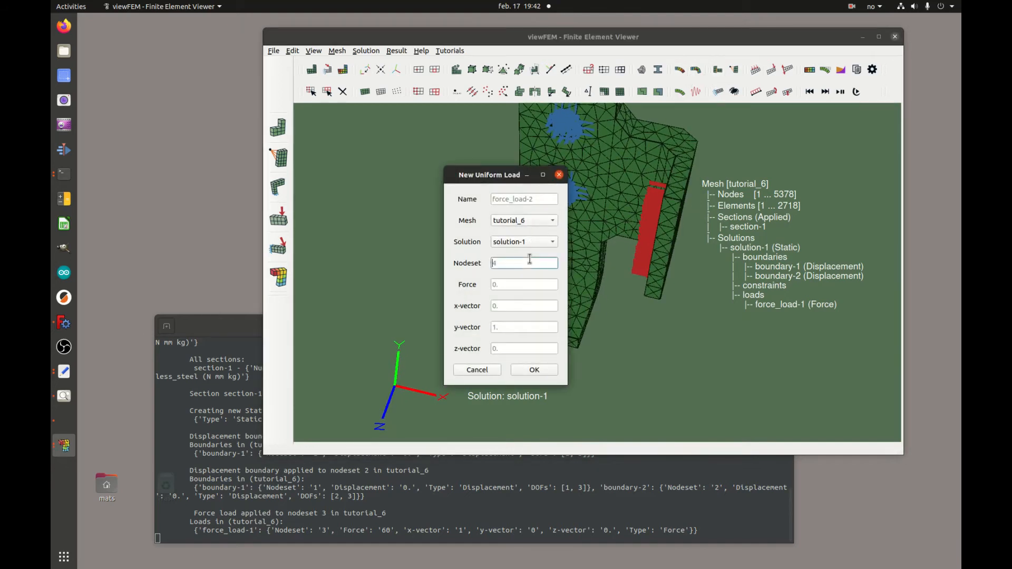
pyautogui.click(521, 286)
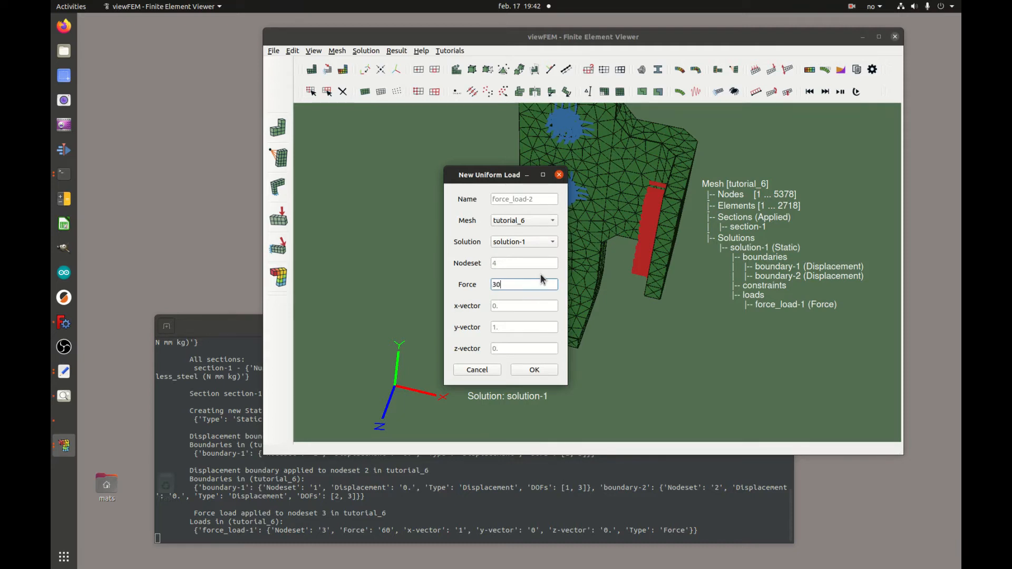
pyautogui.click(527, 324)
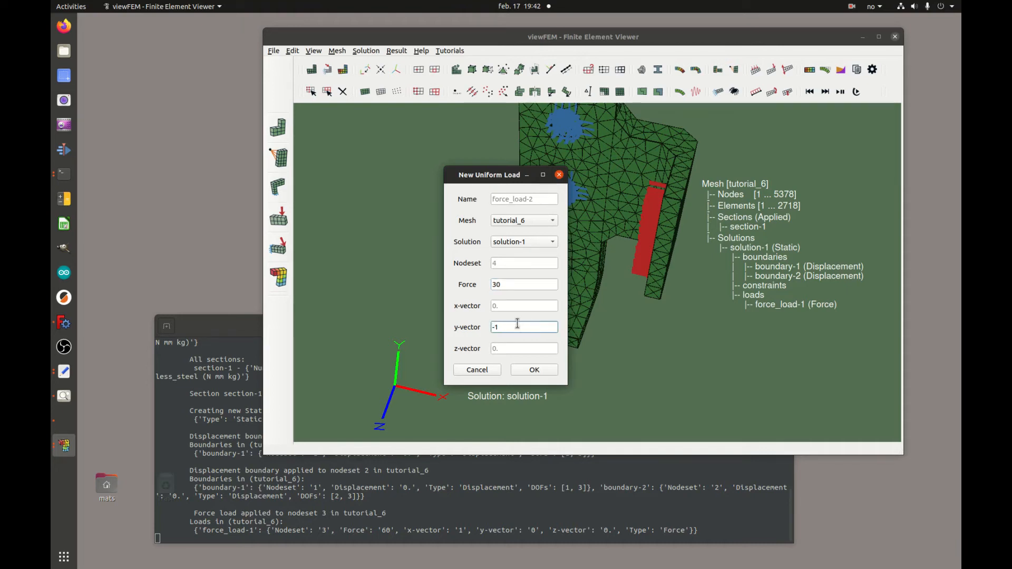
pyautogui.click(534, 369)
pyautogui.moveTo(542, 373); pyautogui.dragTo(669, 330)
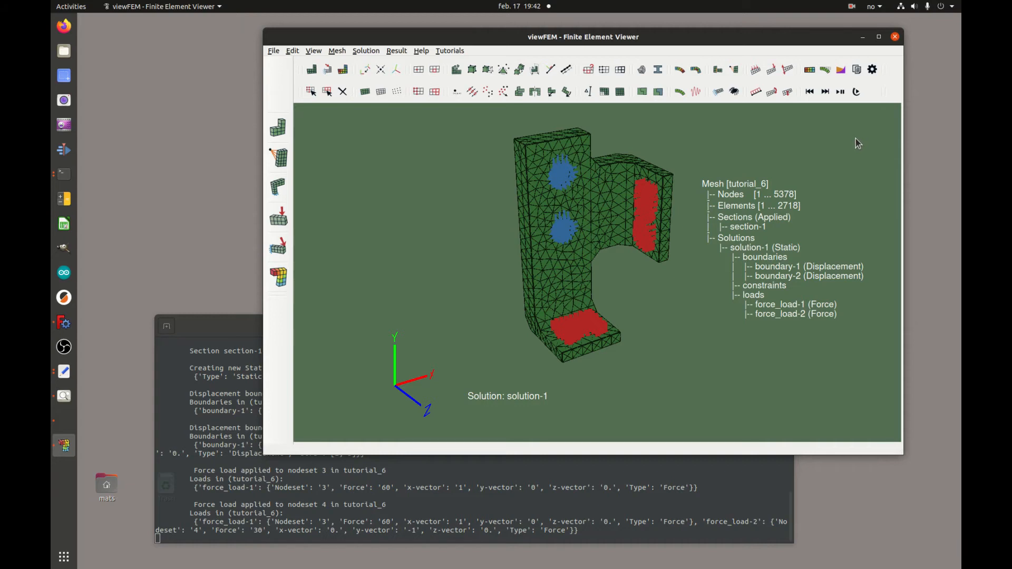
pyautogui.click(857, 70)
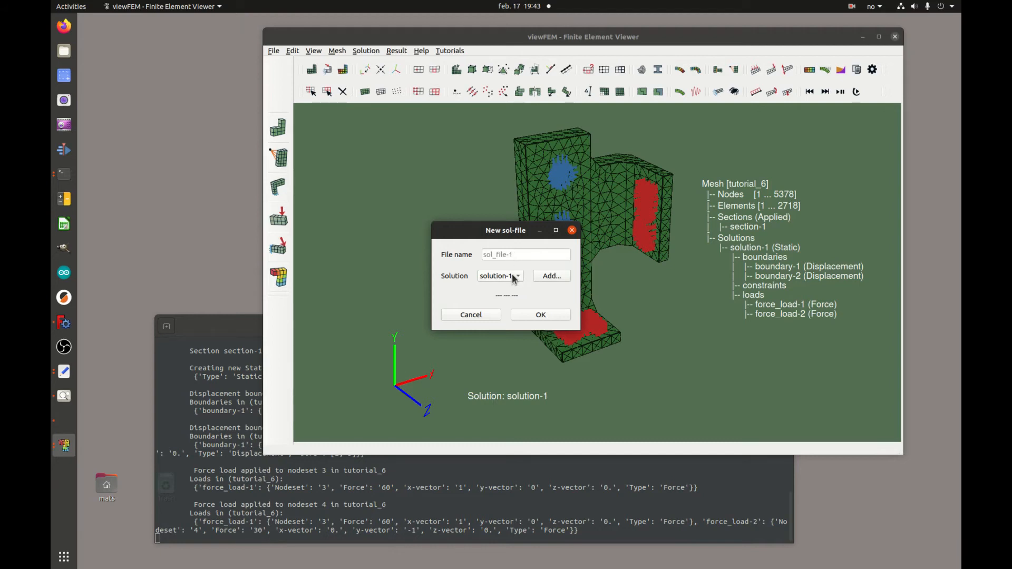
# Write sol_file-1.sol for solution-1 without strain or element force plots, confirming in the terminal.
pyautogui.click(561, 277)
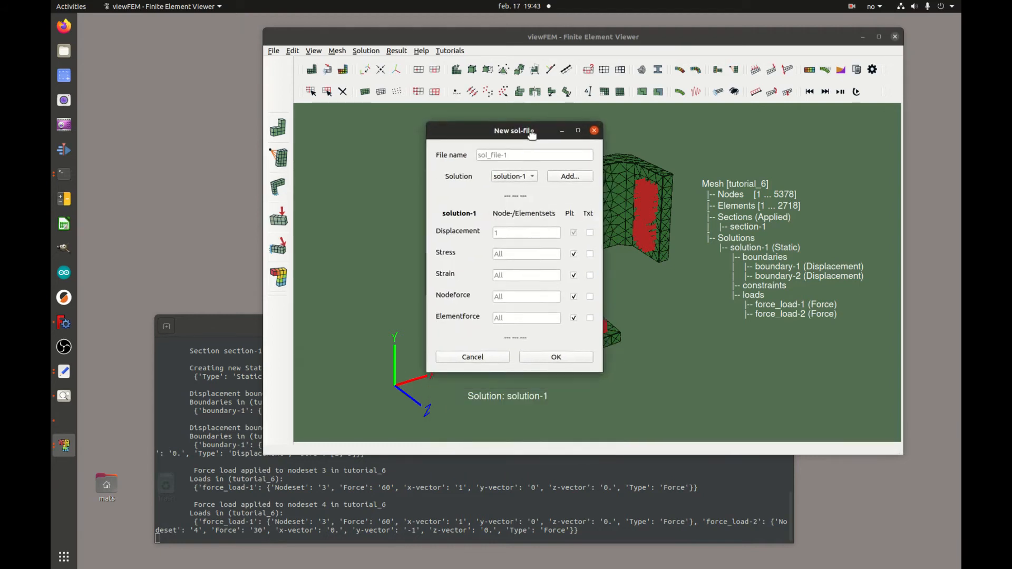
pyautogui.click(570, 279)
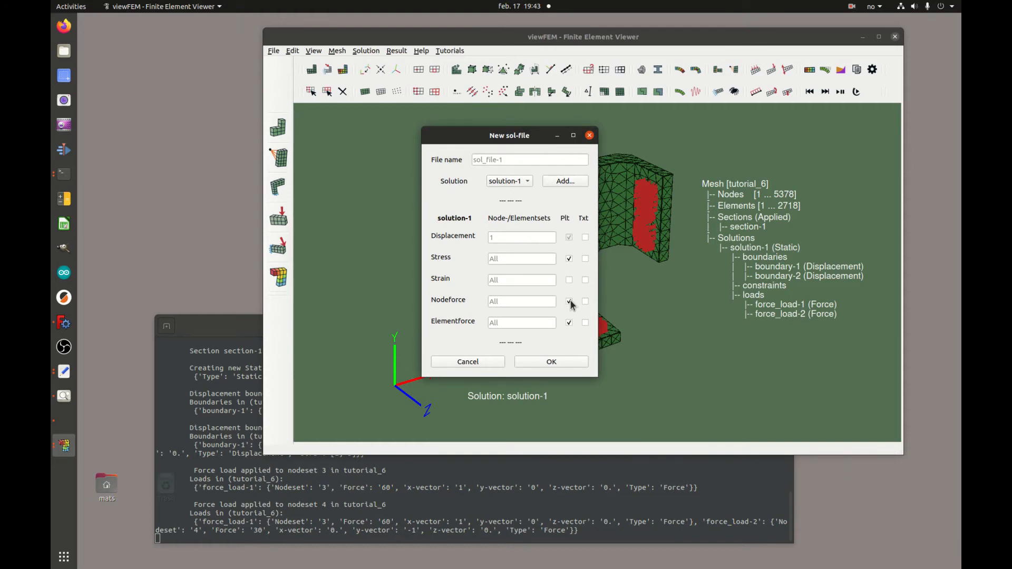
pyautogui.click(569, 323)
pyautogui.click(552, 362)
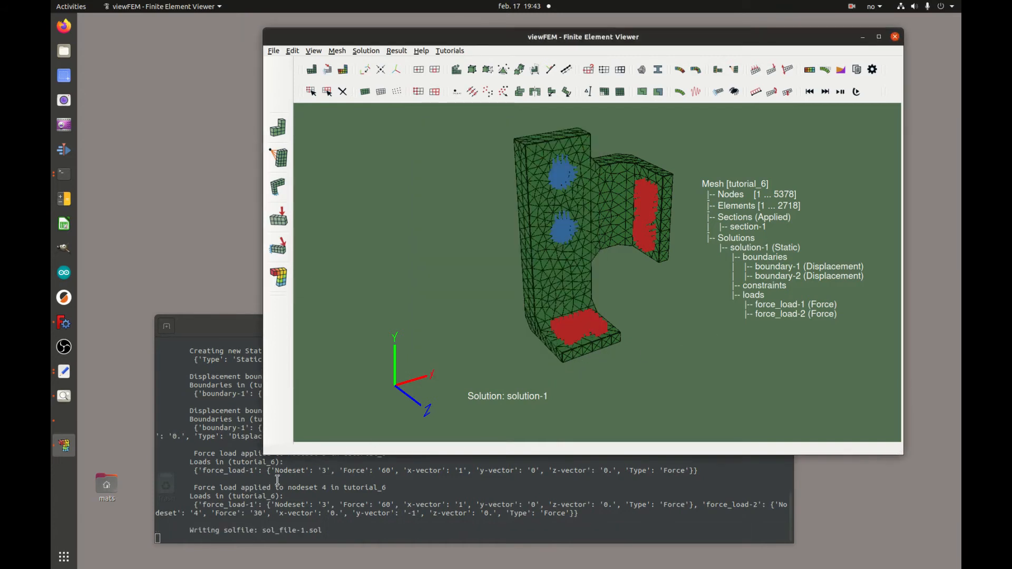
pyautogui.click(194, 531)
pyautogui.moveTo(193, 531); pyautogui.dragTo(323, 531)
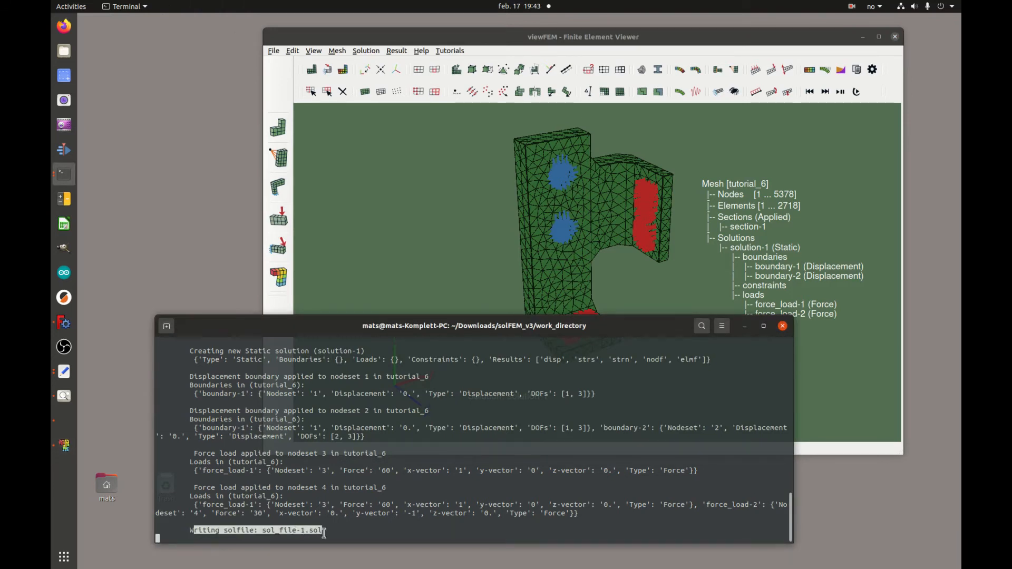
pyautogui.click(894, 95)
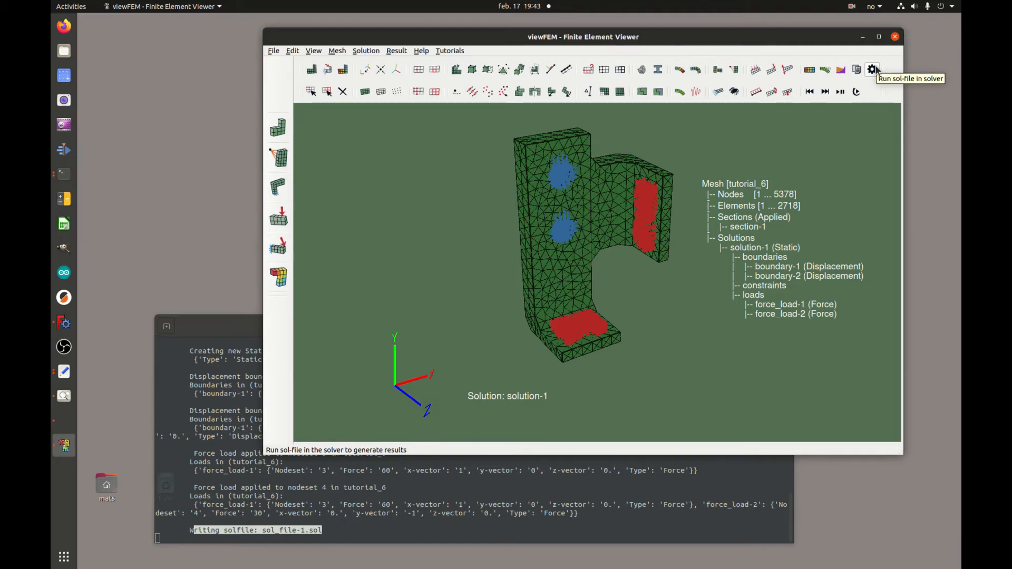
# Run the solver on sol_file-1.sol and check the 3.542 s solution time.
pyautogui.click(873, 70)
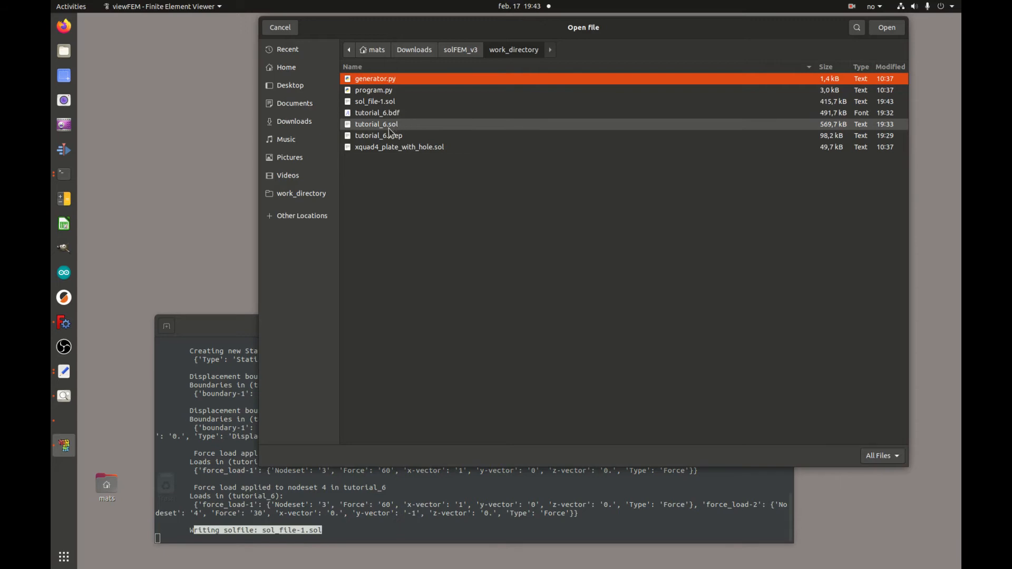
pyautogui.click(404, 104)
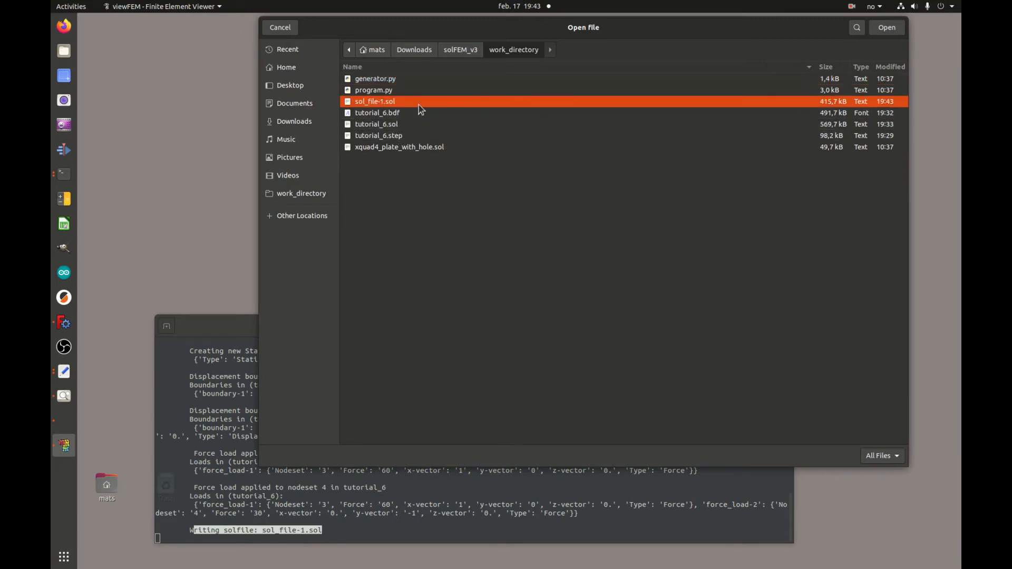
pyautogui.click(888, 28)
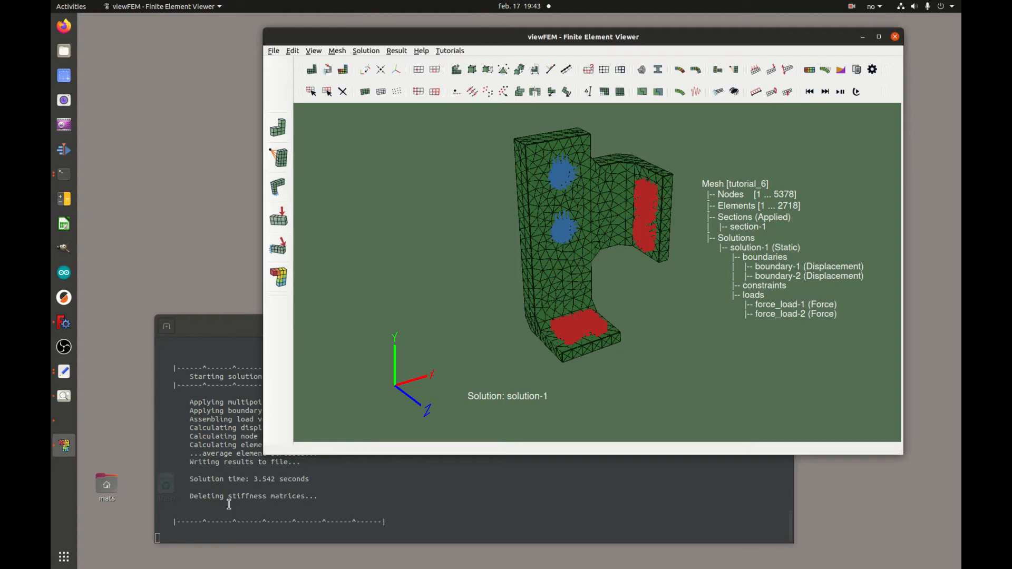
pyautogui.scroll(4, 224, 455)
# Load the results file sol_file-1.out.
pyautogui.click(273, 52)
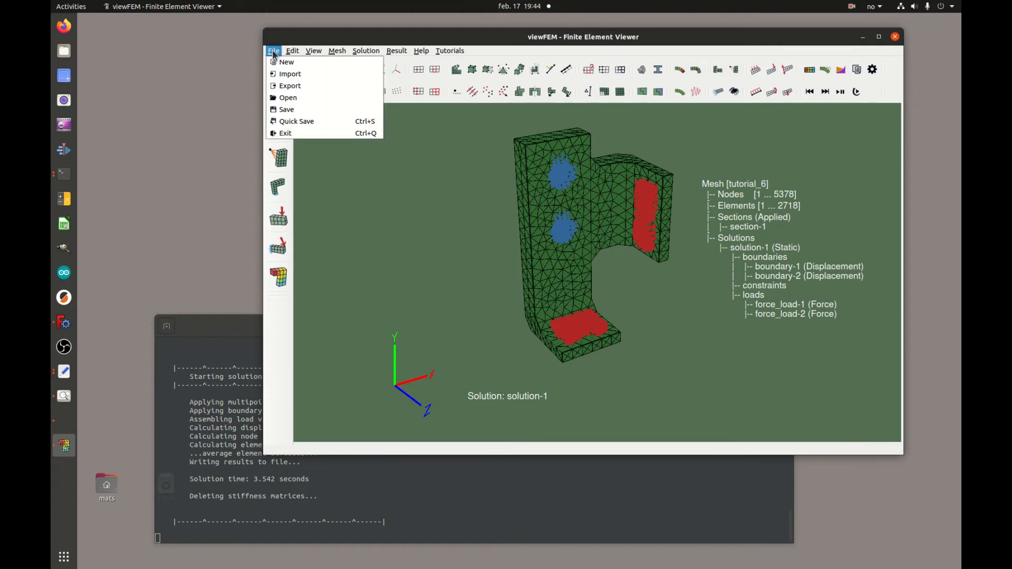
pyautogui.click(301, 99)
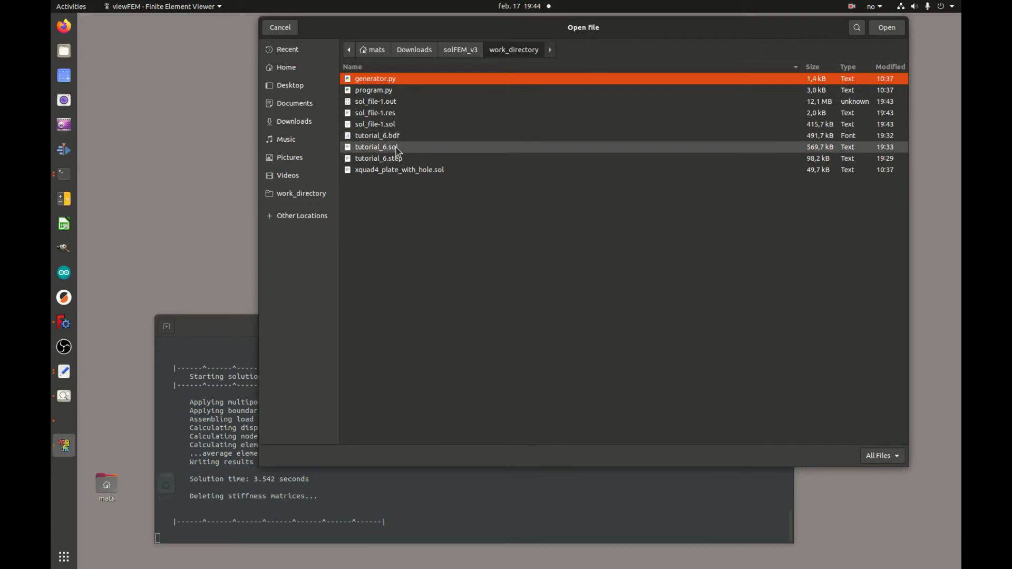
pyautogui.click(377, 102)
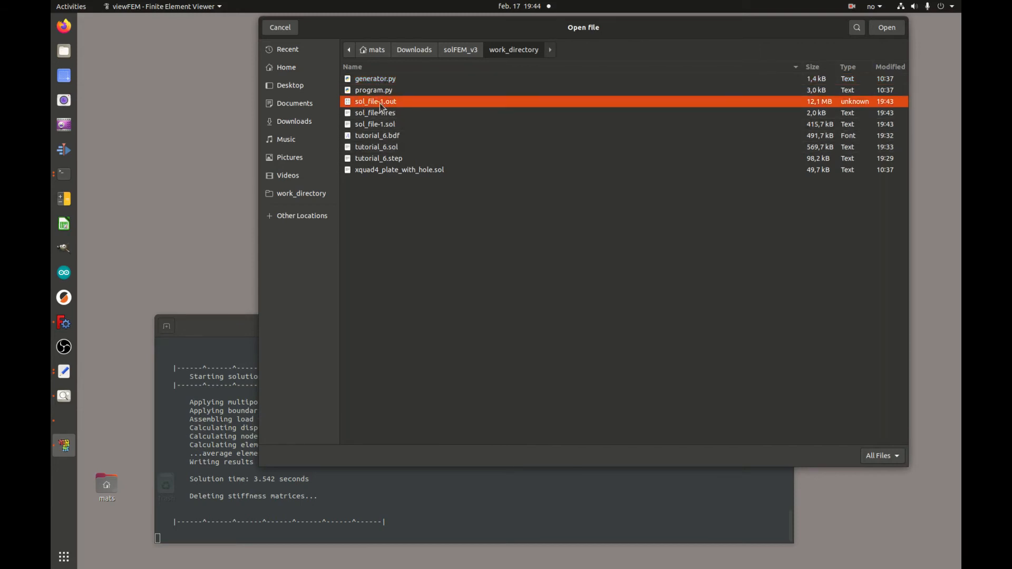
pyautogui.click(891, 29)
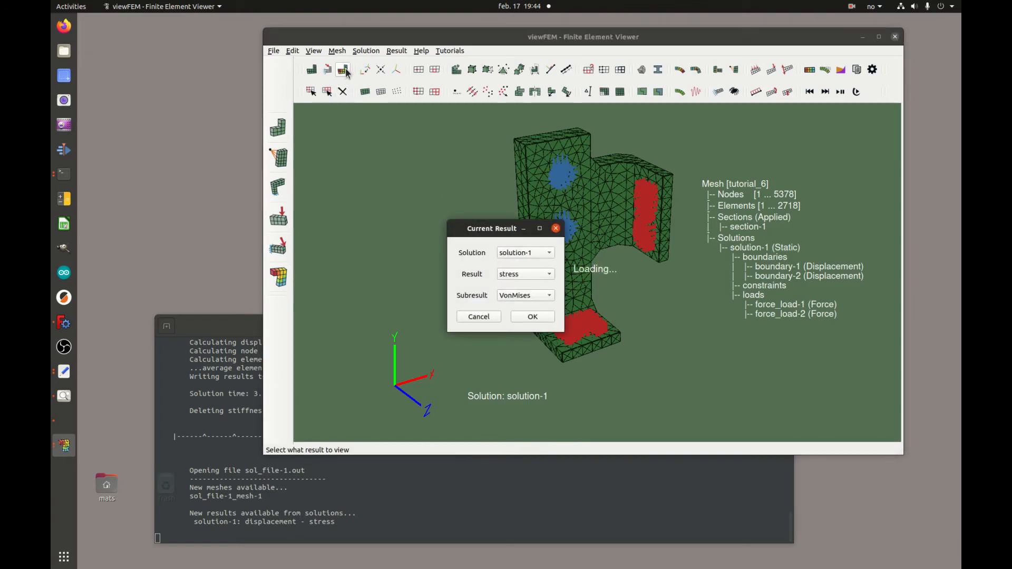
# Plot displacement magnitude on the deformed bracket, peaking at 9.3544E-03.
pyautogui.click(542, 273)
pyautogui.click(527, 262)
pyautogui.click(543, 295)
pyautogui.click(541, 331)
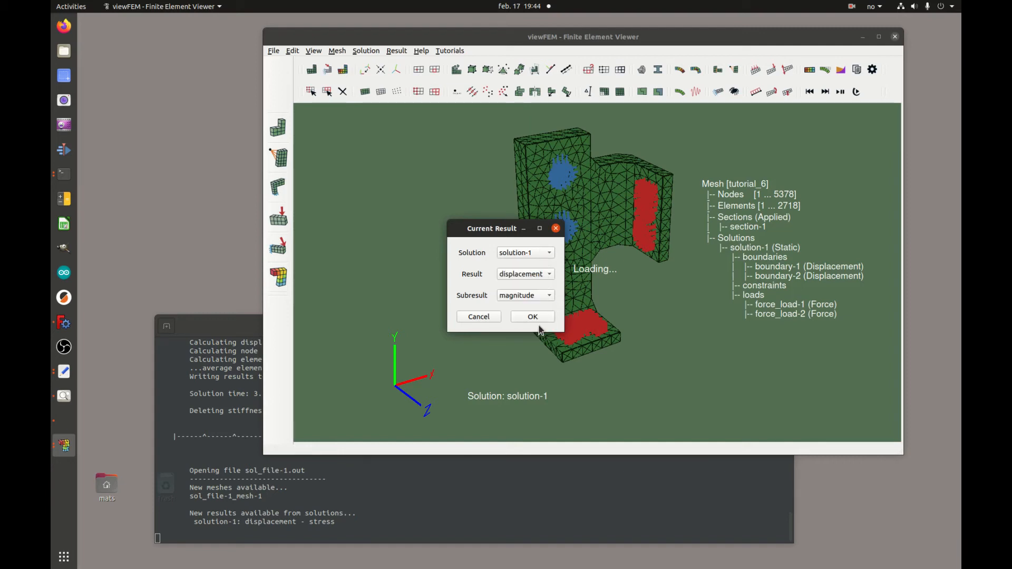
pyautogui.click(533, 317)
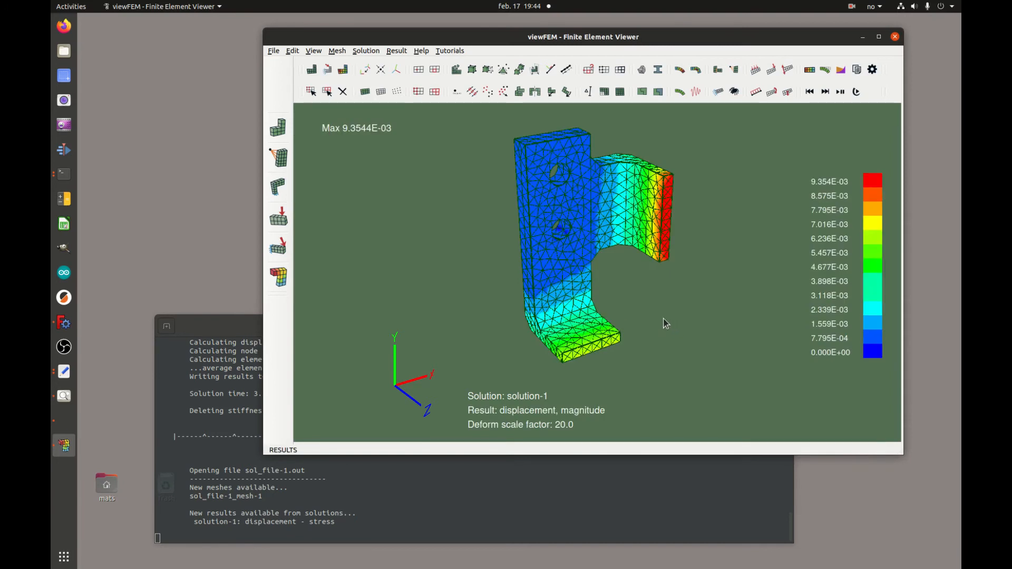
# Switch the contour to VonMises stress (max 5.9358E+00) and orbit the bracket to inspect it.
pyautogui.moveTo(646, 315); pyautogui.dragTo(622, 211)
pyautogui.click(343, 69)
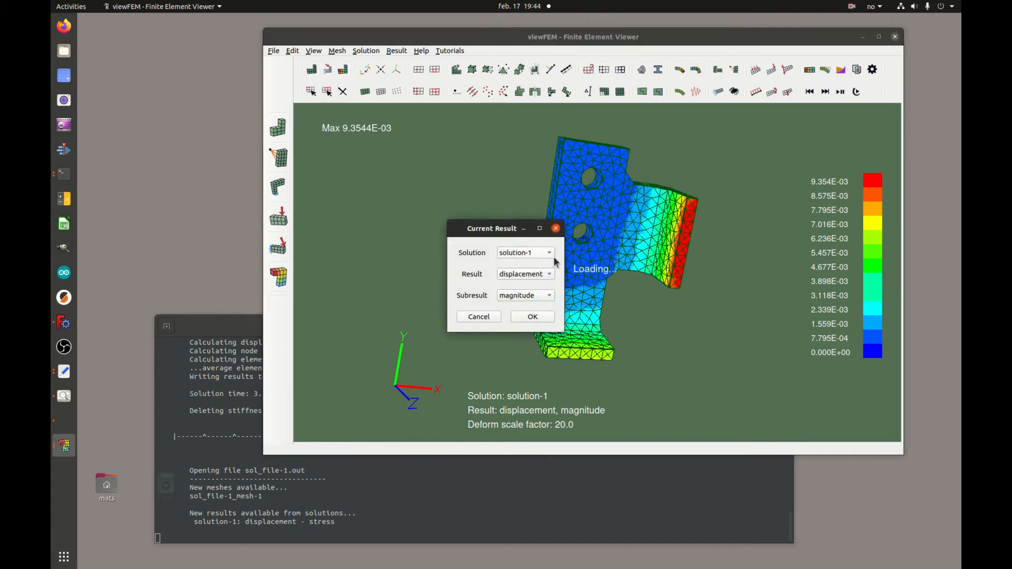
pyautogui.click(546, 299)
pyautogui.click(534, 319)
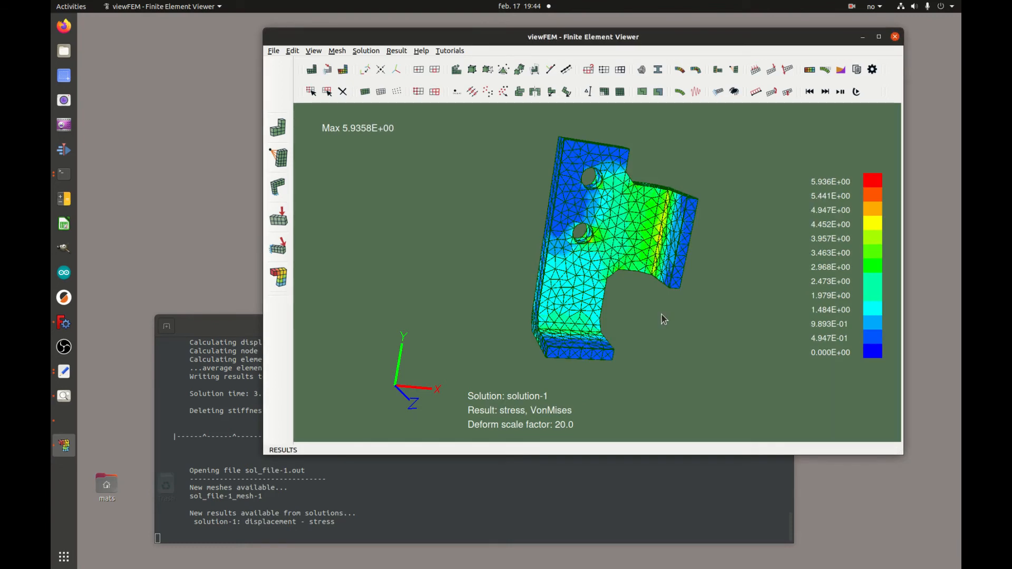
pyautogui.moveTo(632, 320); pyautogui.dragTo(624, 299)
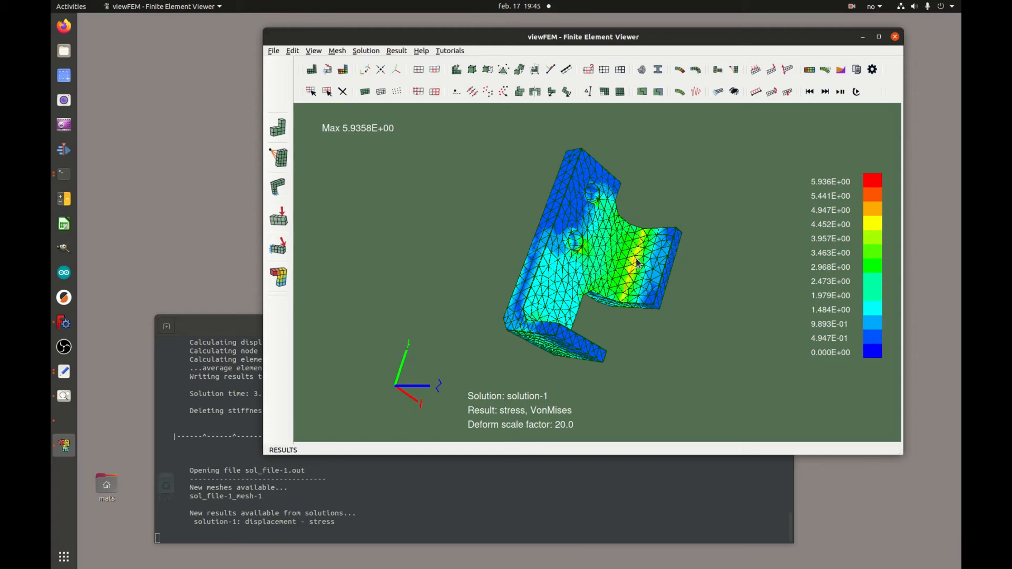
pyautogui.moveTo(604, 363); pyautogui.dragTo(718, 331)
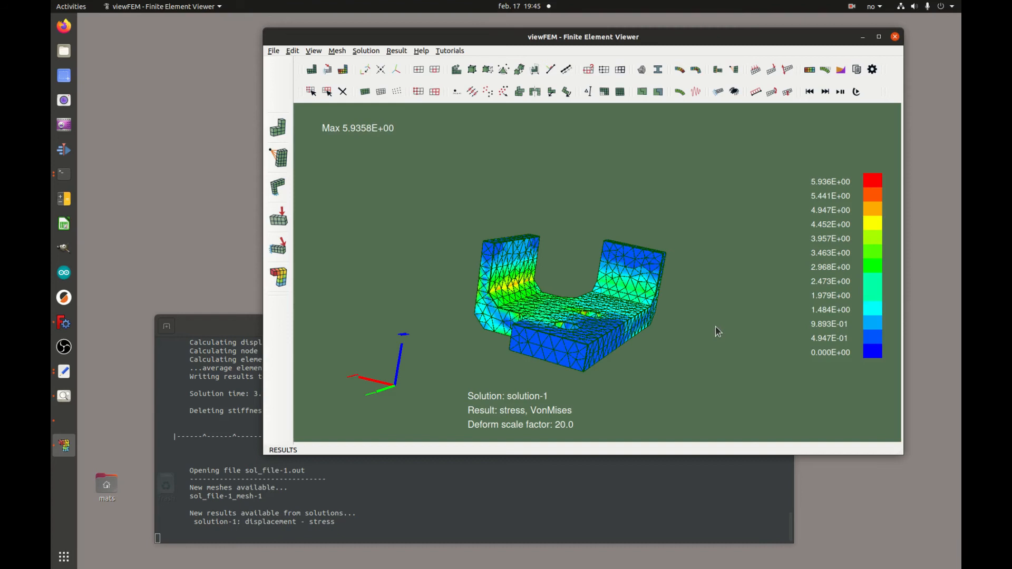
pyautogui.moveTo(682, 293); pyautogui.dragTo(572, 349)
pyautogui.moveTo(573, 349); pyautogui.dragTo(588, 250, button='right')
pyautogui.moveTo(591, 255); pyautogui.dragTo(690, 254, button='middle')
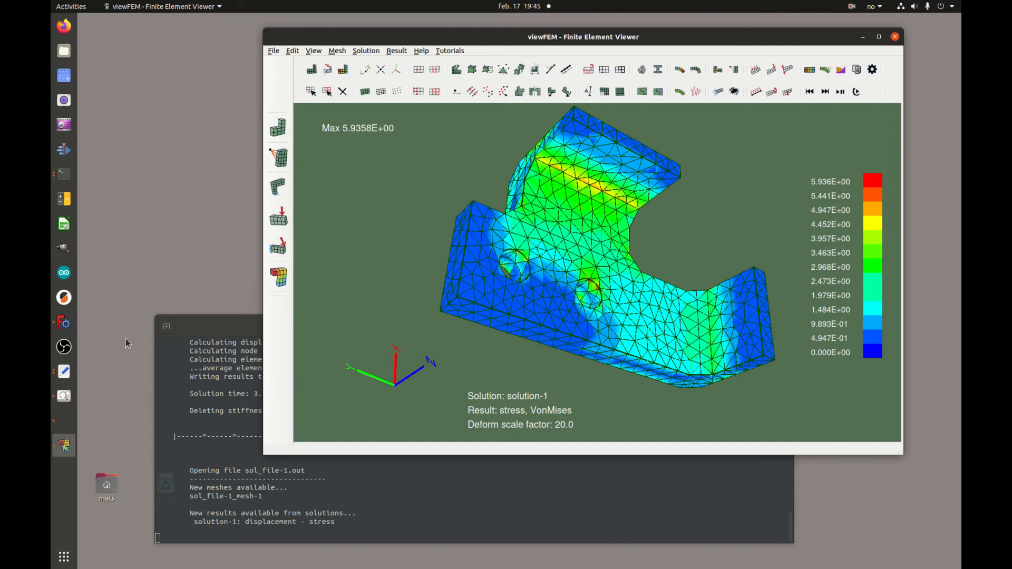
pyautogui.click(64, 420)
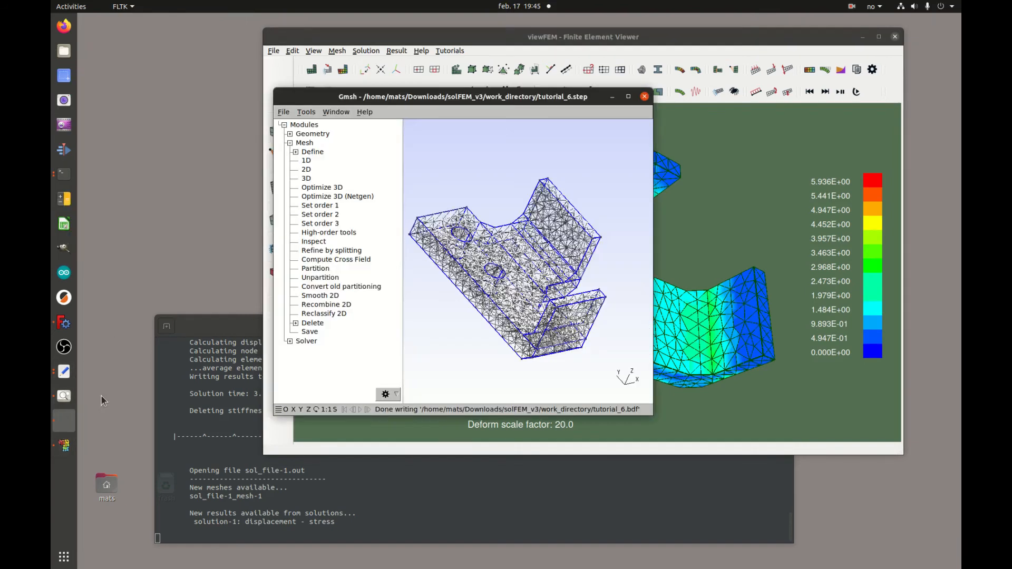
pyautogui.click(306, 112)
pyautogui.click(312, 121)
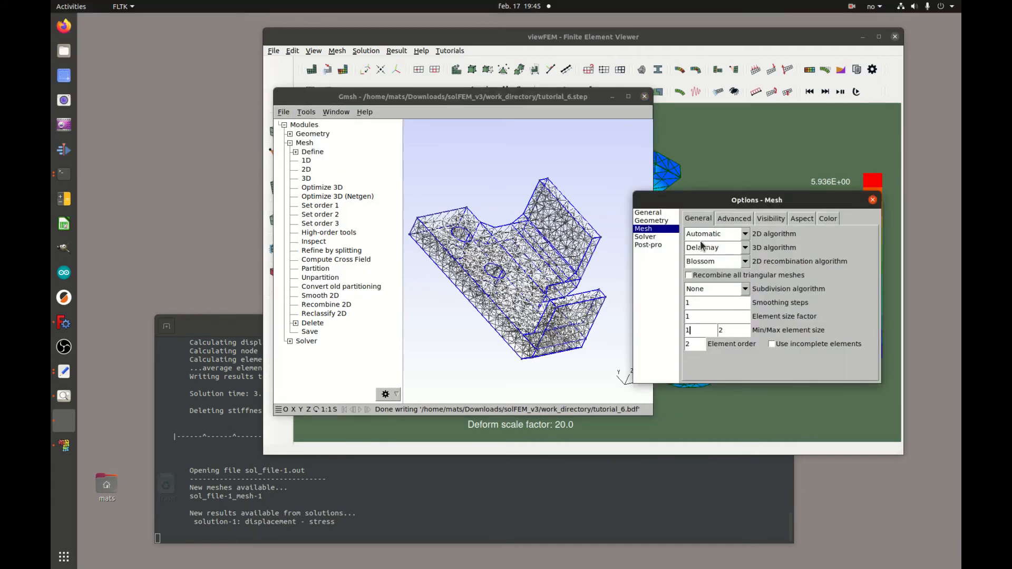
pyautogui.moveTo(729, 205); pyautogui.dragTo(651, 170)
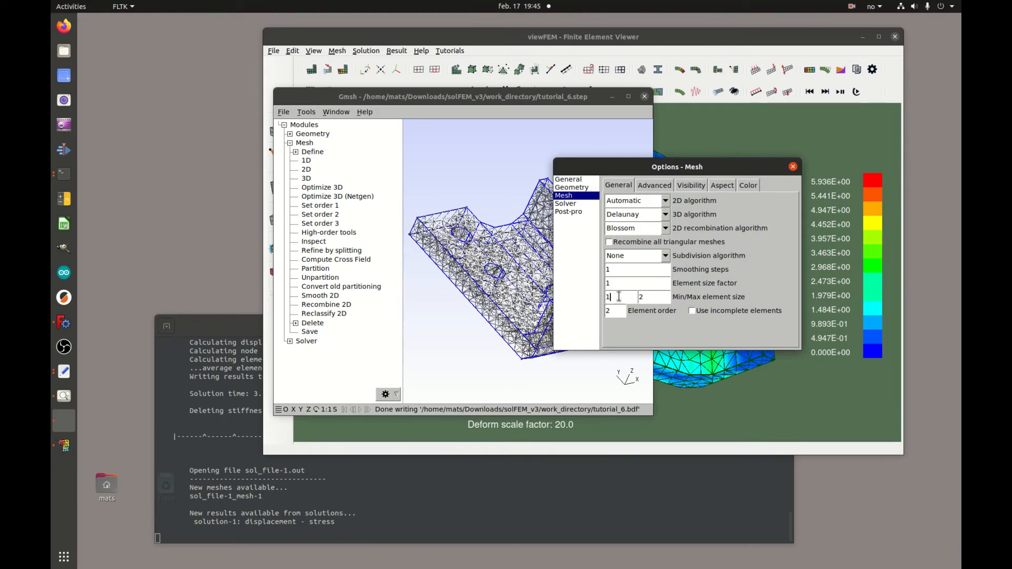
pyautogui.click(792, 167)
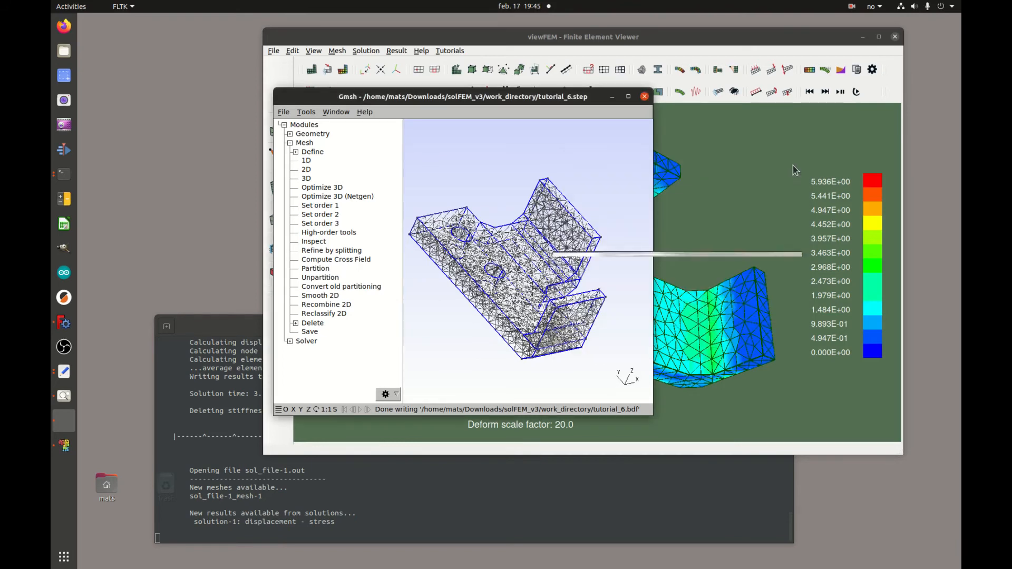
# Hide the selected upright-wall elements and orbit the remaining stress plot from several sides.
pyautogui.click(613, 97)
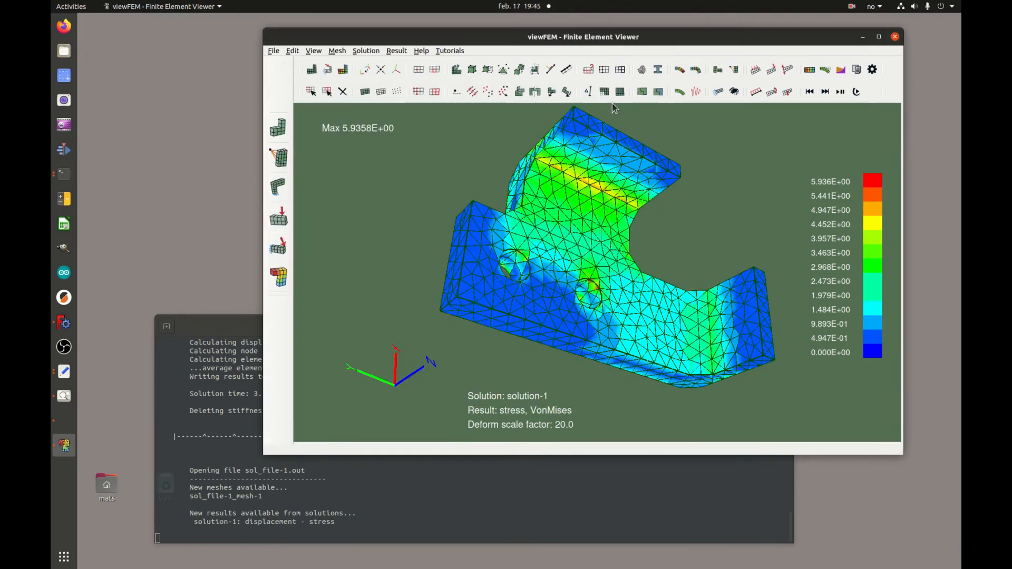
pyautogui.moveTo(667, 248); pyautogui.dragTo(583, 196)
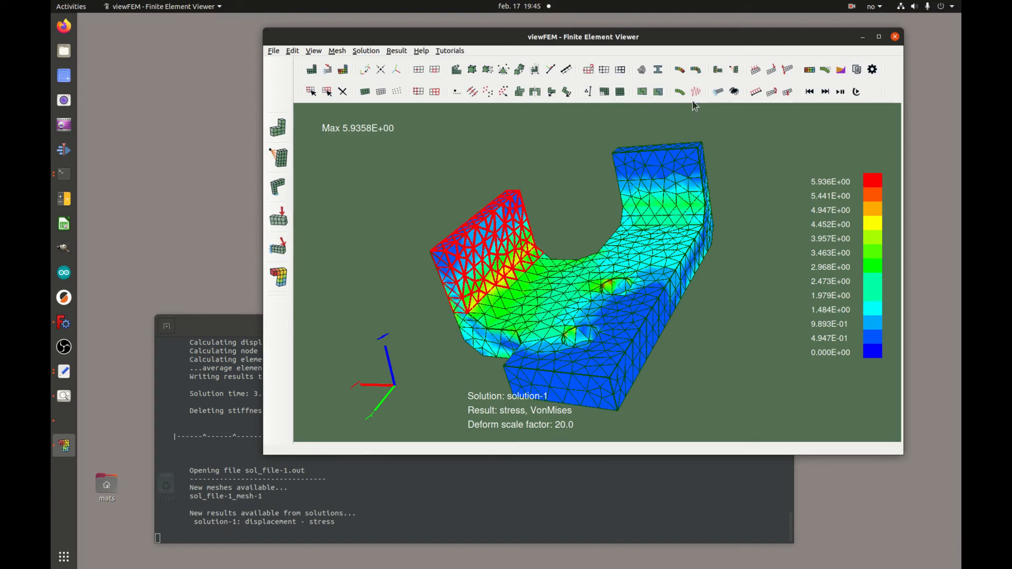
pyautogui.click(604, 93)
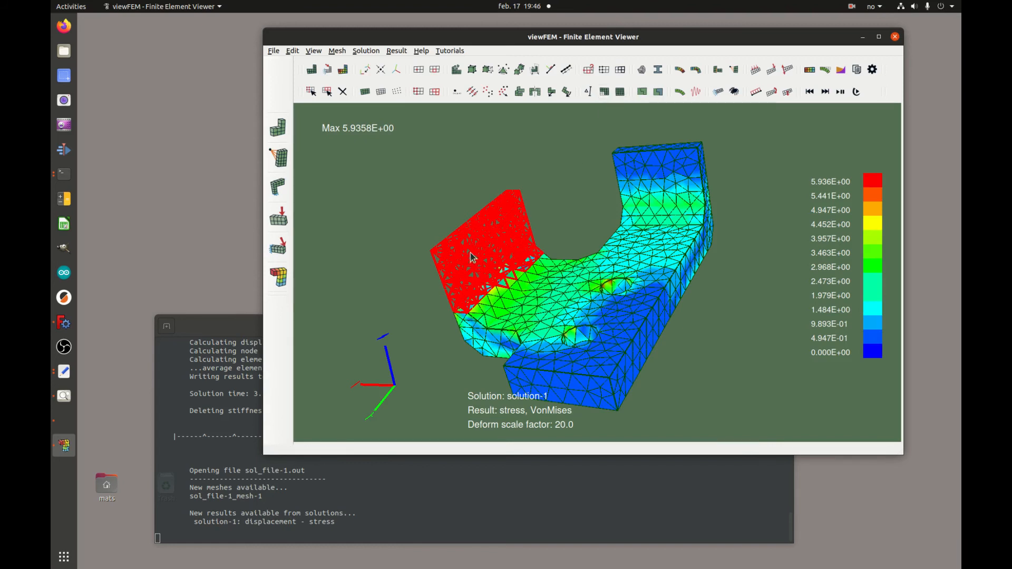
pyautogui.moveTo(567, 178); pyautogui.dragTo(583, 192)
pyautogui.moveTo(580, 251); pyautogui.dragTo(538, 185, button='middle')
pyautogui.moveTo(589, 273); pyautogui.dragTo(683, 117, button='middle')
pyautogui.moveTo(710, 275); pyautogui.dragTo(638, 256, button='middle')
pyautogui.moveTo(676, 340); pyautogui.dragTo(682, 229, button='right')
pyautogui.moveTo(684, 235); pyautogui.dragTo(650, 247, button='middle')
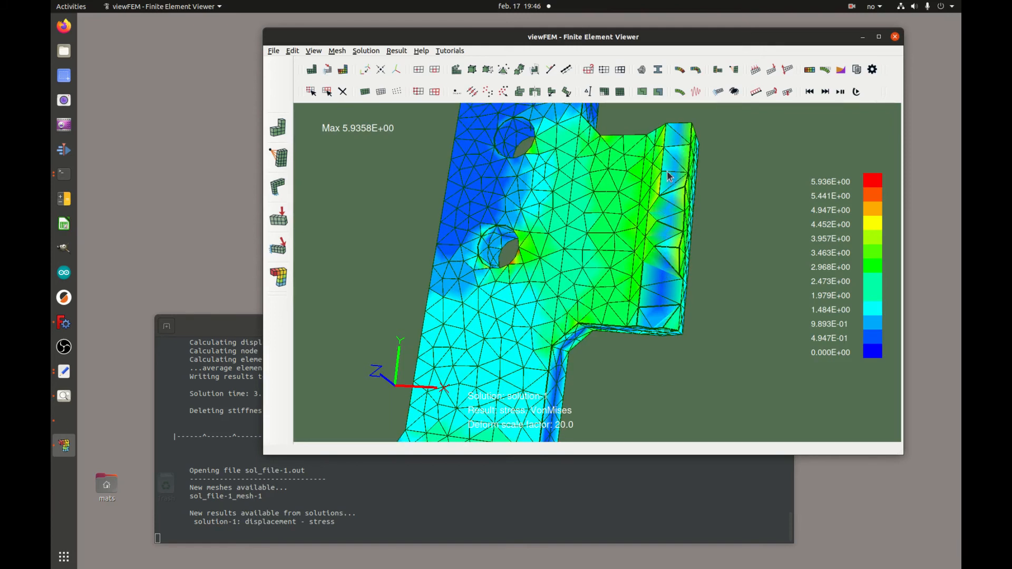
pyautogui.moveTo(632, 293); pyautogui.dragTo(633, 247, button='middle')
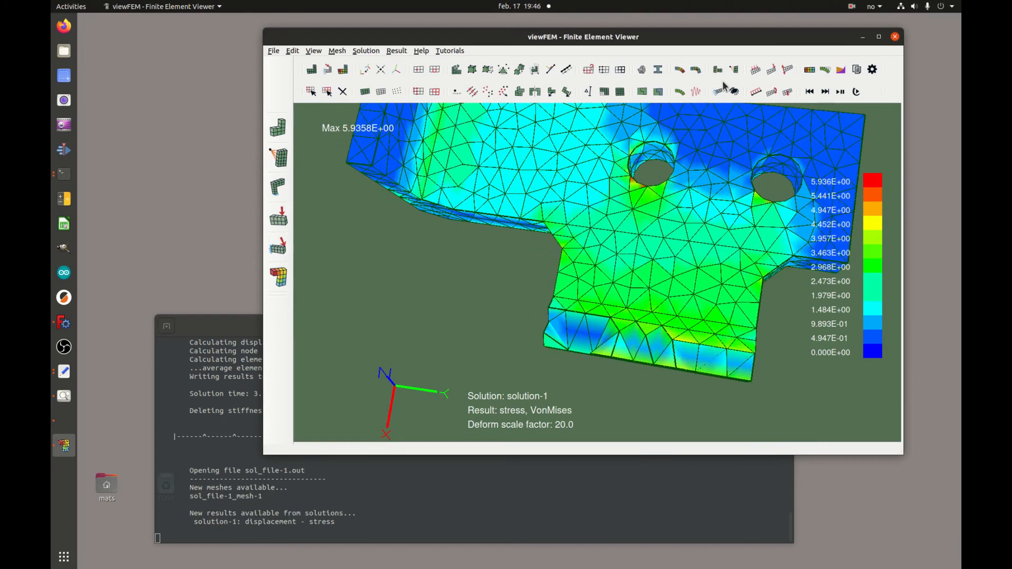
# Show averaged stresses (max 3.8823E+00) and orbit the bracket to bring both holes into view.
pyautogui.click(810, 70)
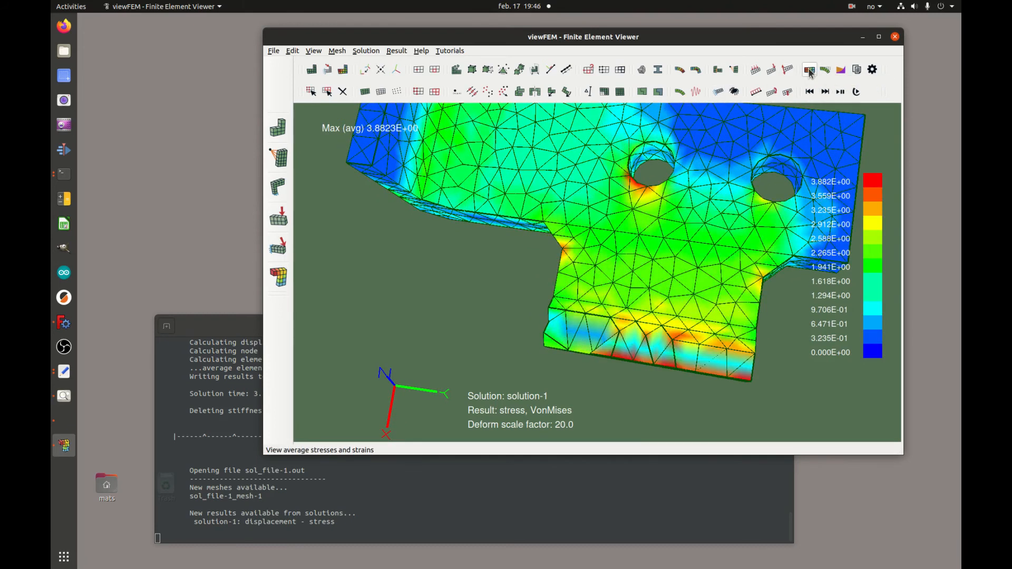
pyautogui.moveTo(705, 288); pyautogui.dragTo(674, 263, button='middle')
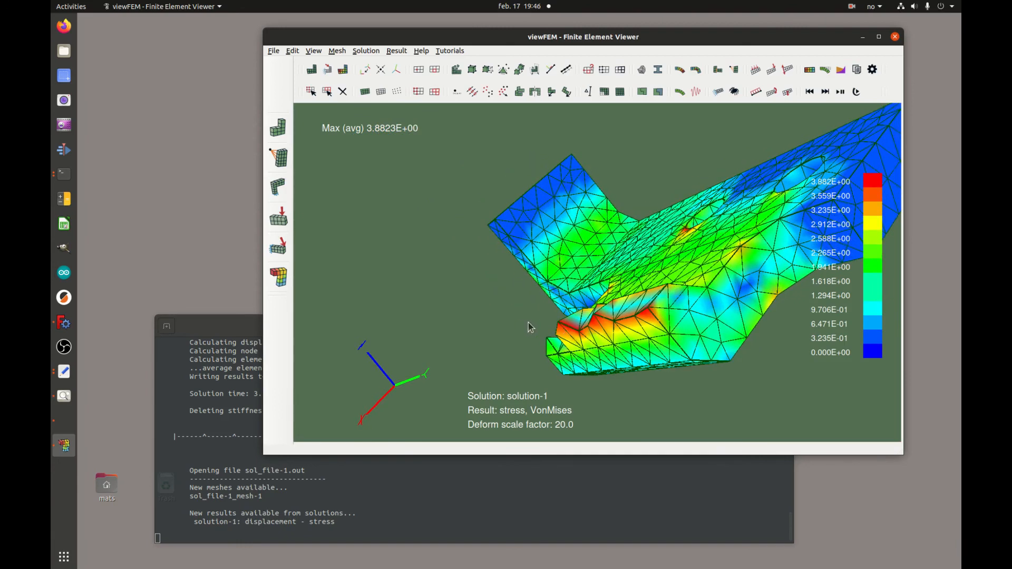
pyautogui.moveTo(565, 299); pyautogui.dragTo(624, 293, button='middle')
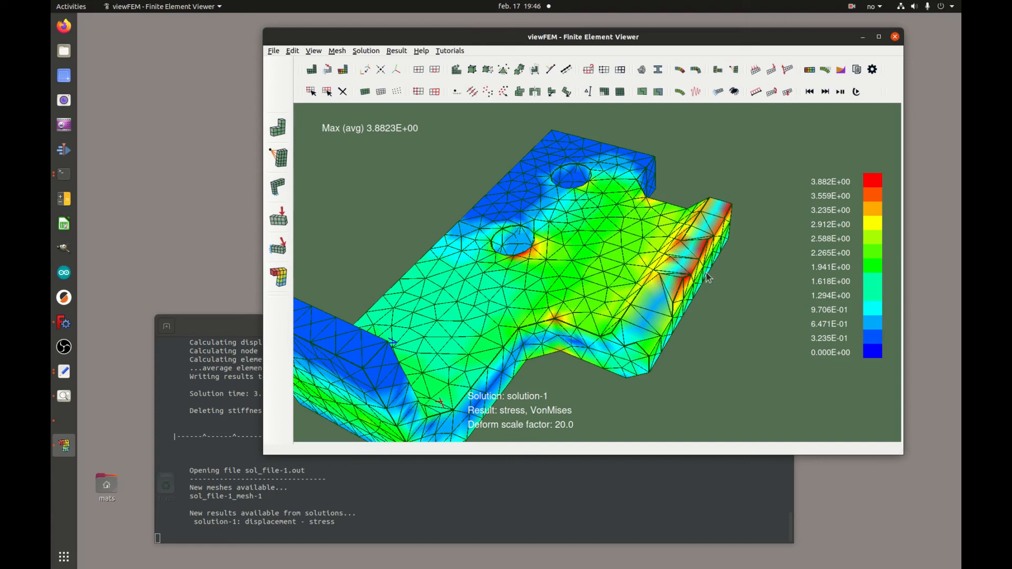
pyautogui.moveTo(653, 276); pyautogui.dragTo(666, 315, button='middle')
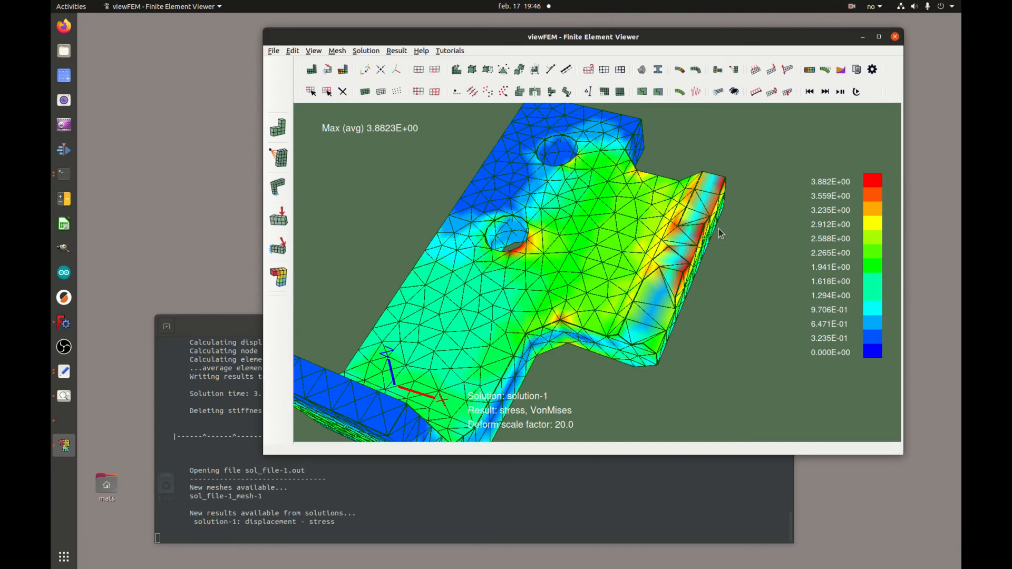
pyautogui.moveTo(670, 314); pyautogui.dragTo(658, 374, button='middle')
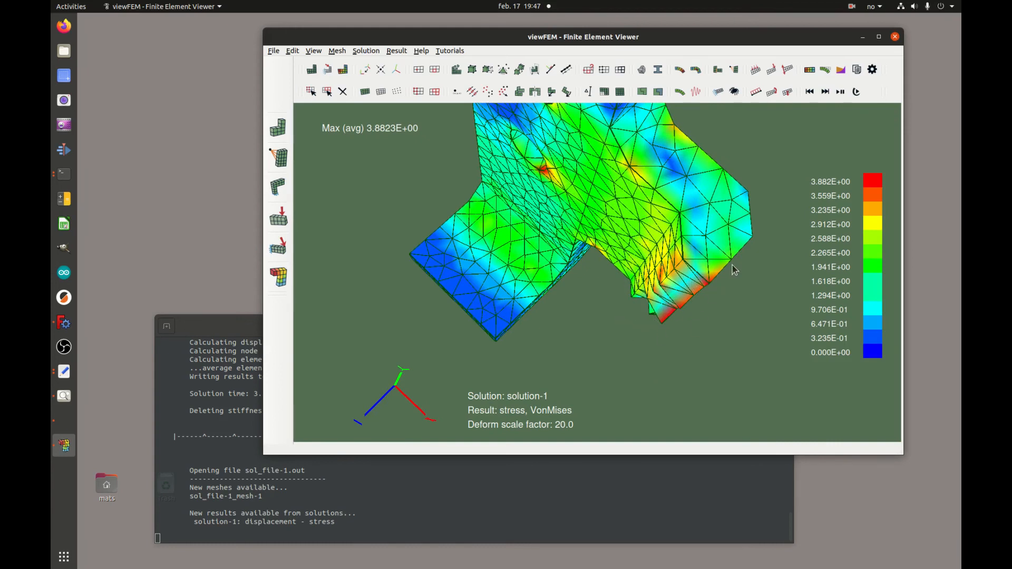
pyautogui.moveTo(688, 289)
pyautogui.mouseDown(button='middle')
pyautogui.moveTo(699, 266)
pyautogui.moveTo(685, 294)
pyautogui.moveTo(695, 287)
pyautogui.mouseUp(button='middle')
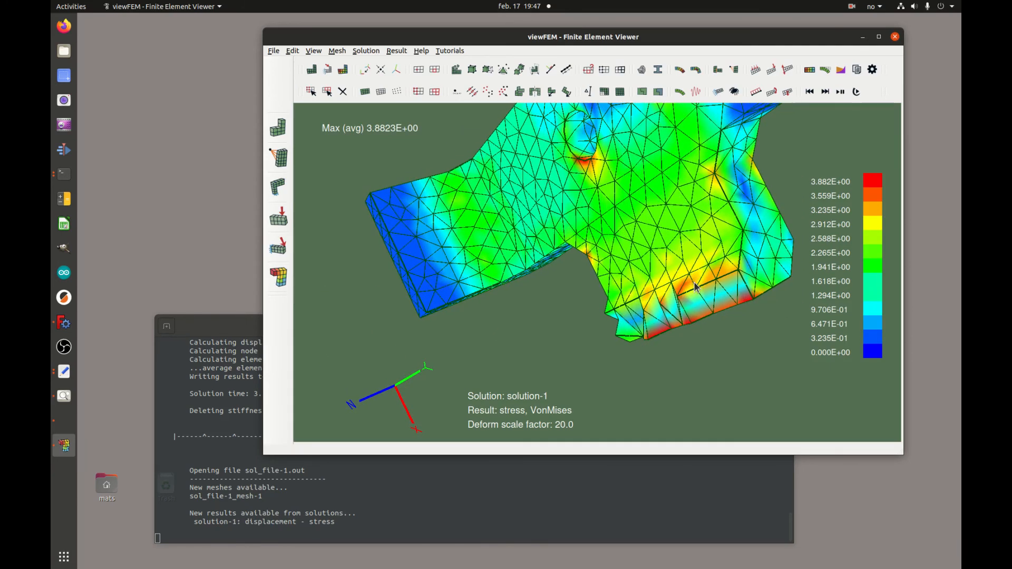
pyautogui.moveTo(696, 322); pyautogui.dragTo(679, 296, button='middle')
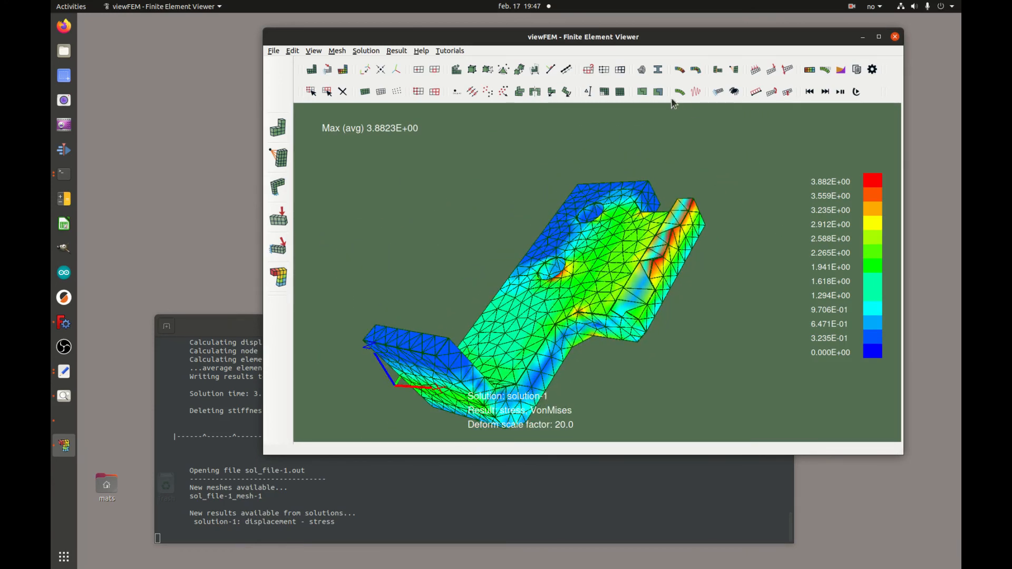
# Restore all bracket elements to view and clear the inner-corner element selection.
pyautogui.click(621, 94)
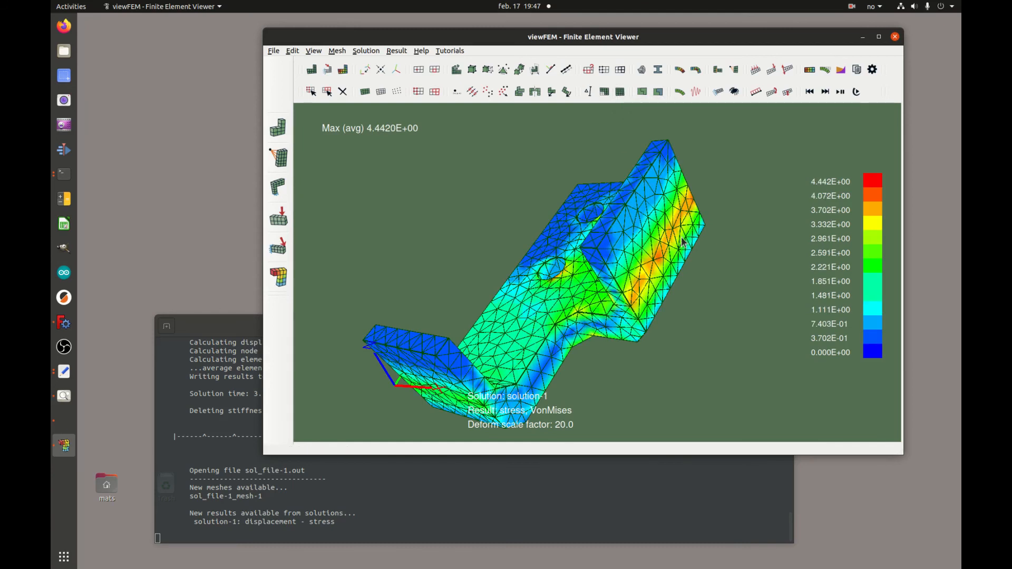
pyautogui.moveTo(596, 301); pyautogui.dragTo(635, 214, button='middle')
pyautogui.moveTo(665, 246); pyautogui.dragTo(614, 221)
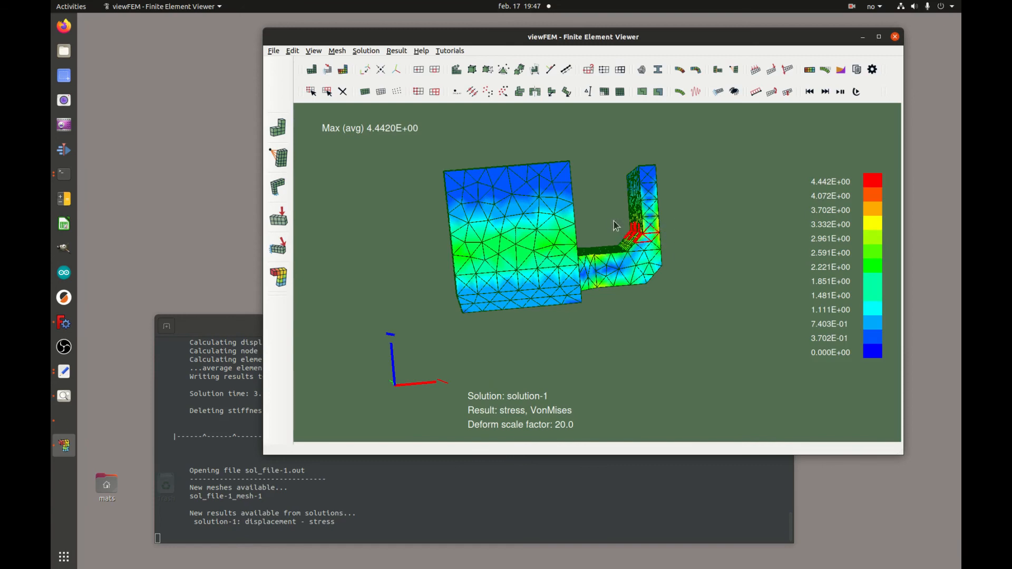
pyautogui.moveTo(599, 209); pyautogui.dragTo(648, 254, button='middle')
pyautogui.click(648, 231)
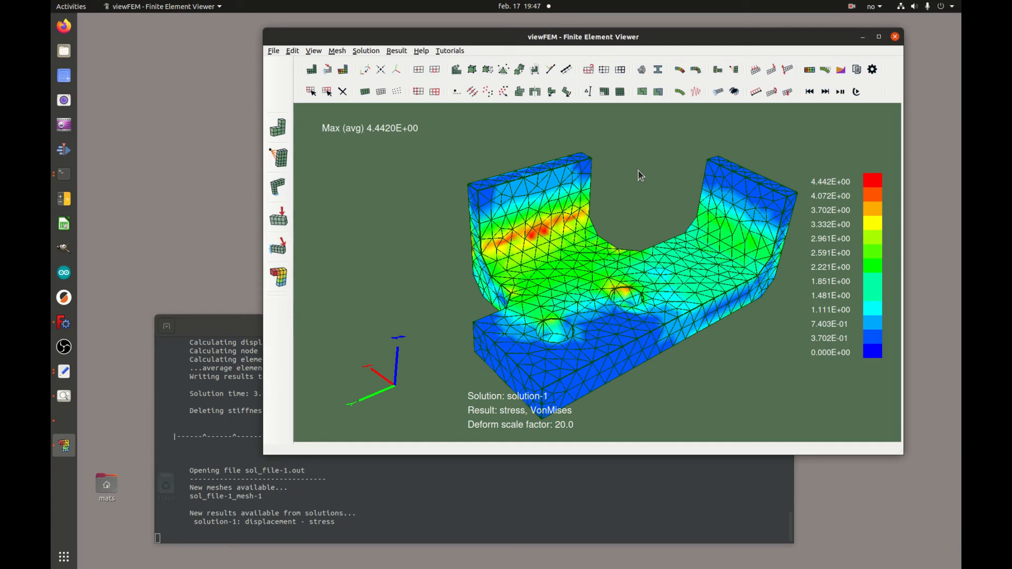
# Refresh averaged von Mises stresses so the full-bracket contour peaks at 4.4420E+00.
pyautogui.moveTo(660, 200); pyautogui.dragTo(631, 162, button='middle')
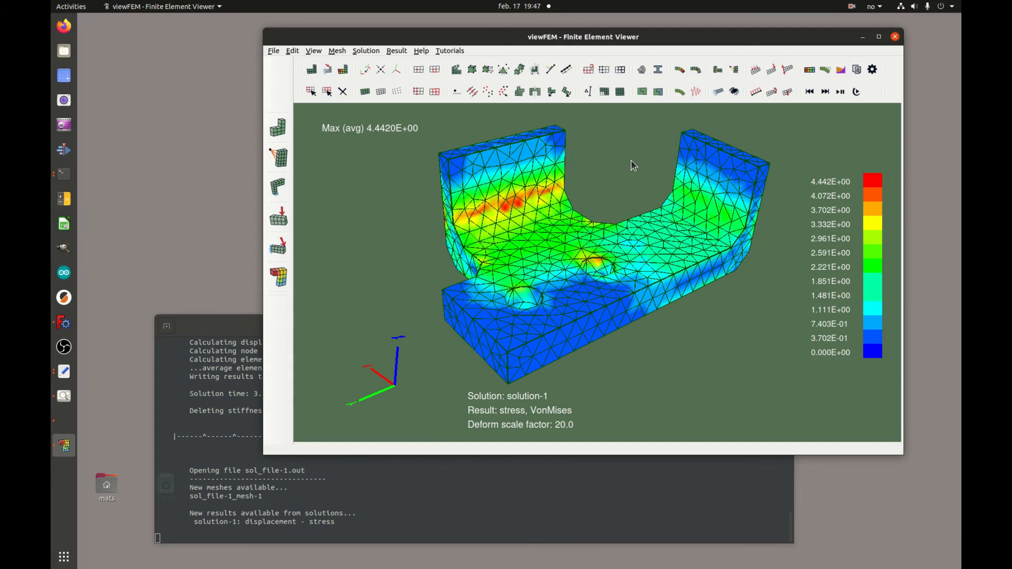
pyautogui.click(809, 70)
pyautogui.click(809, 70)
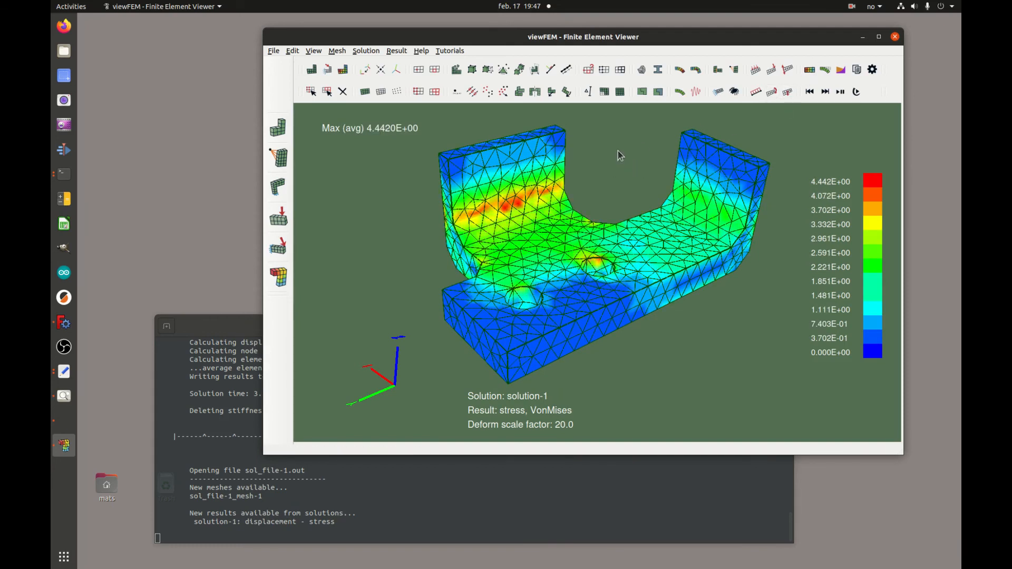